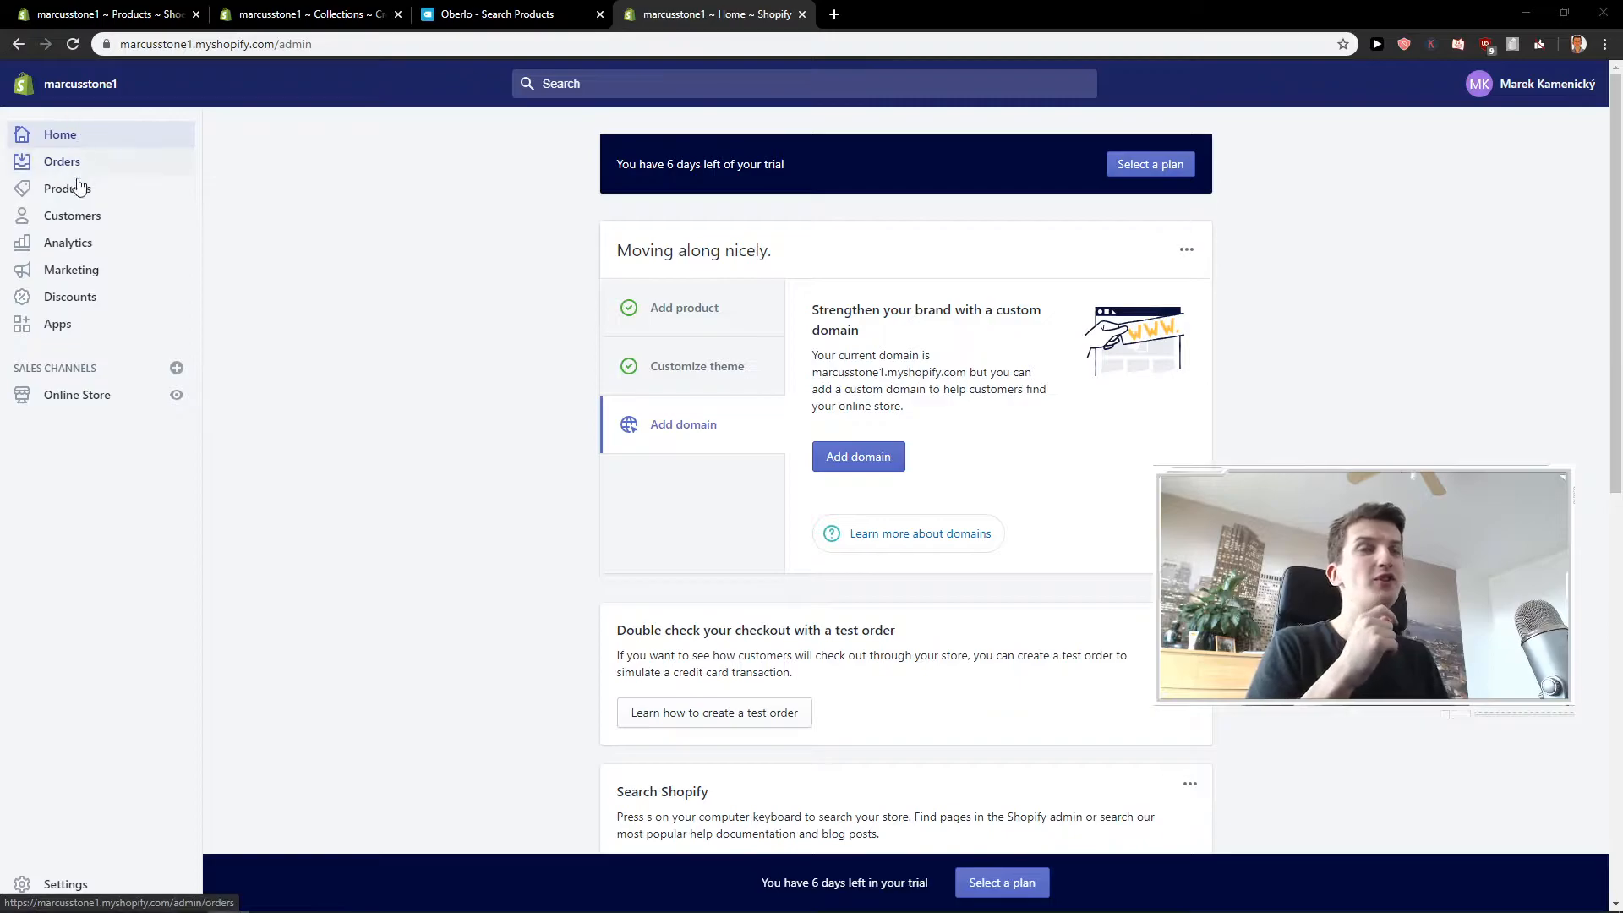
Start a new product in the store and title it "Nike Shoes 2020 Edition".
click(90, 191)
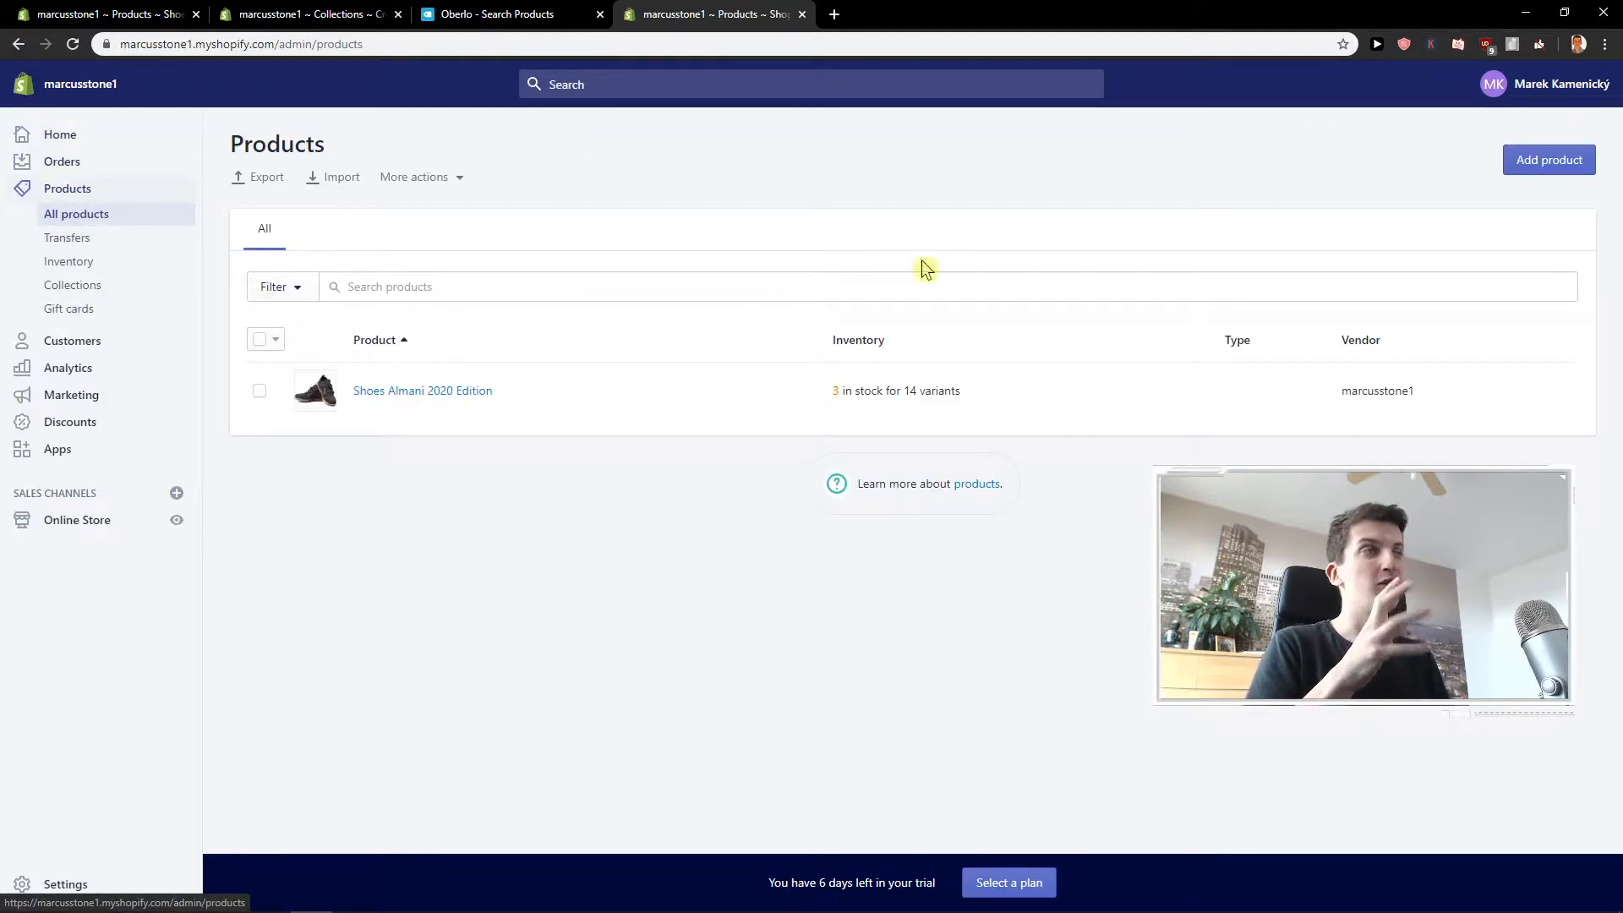
click(1525, 157)
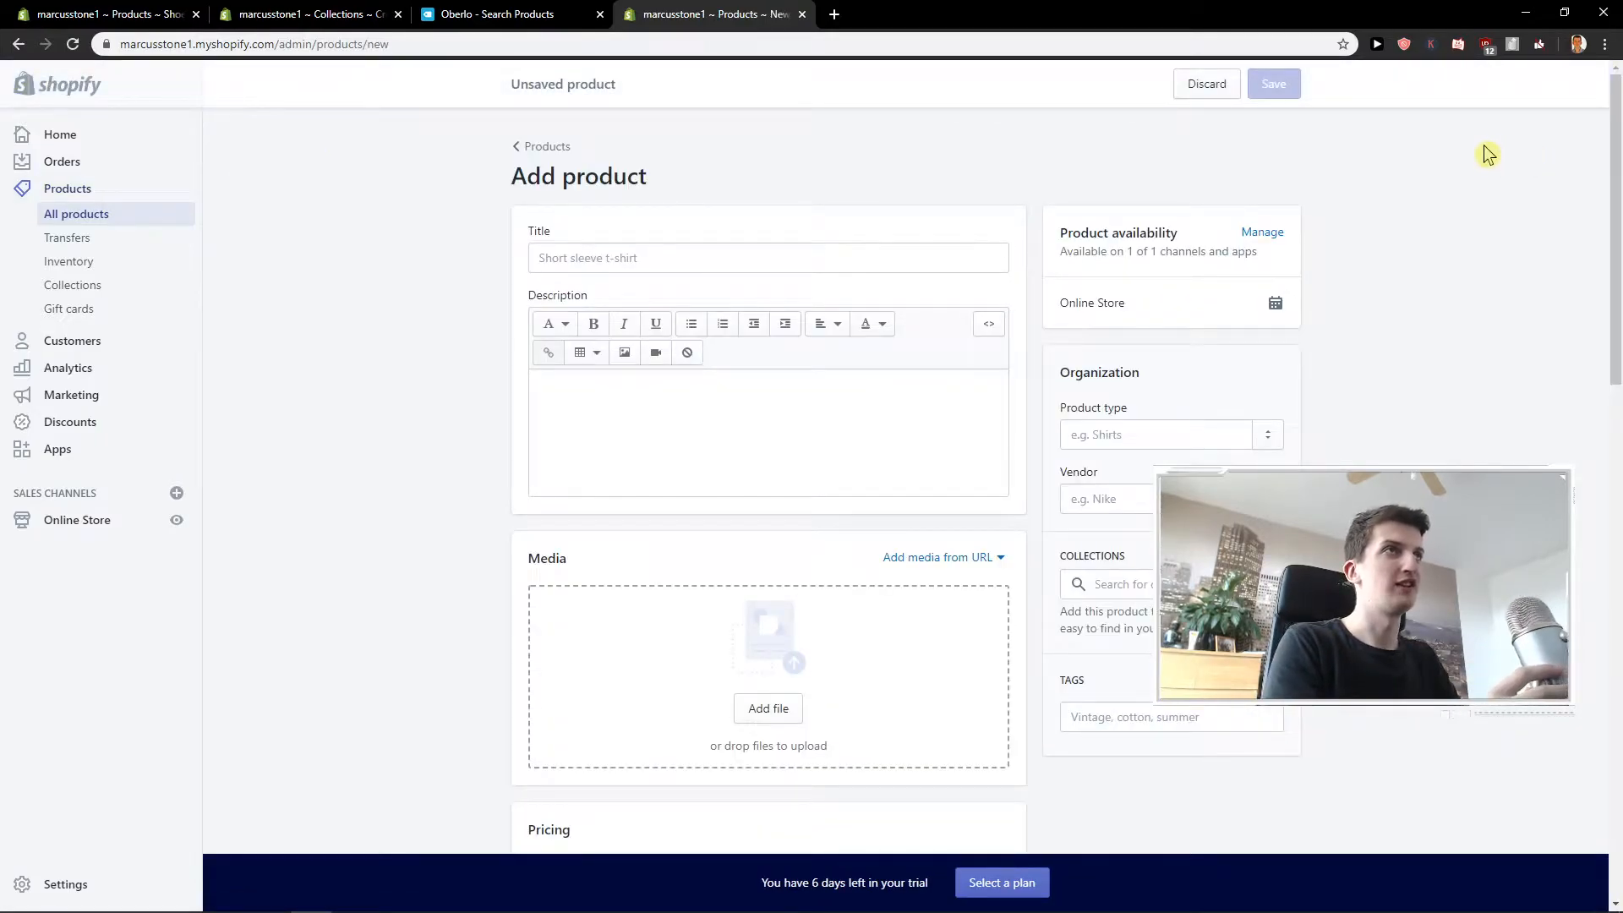
click(824, 249)
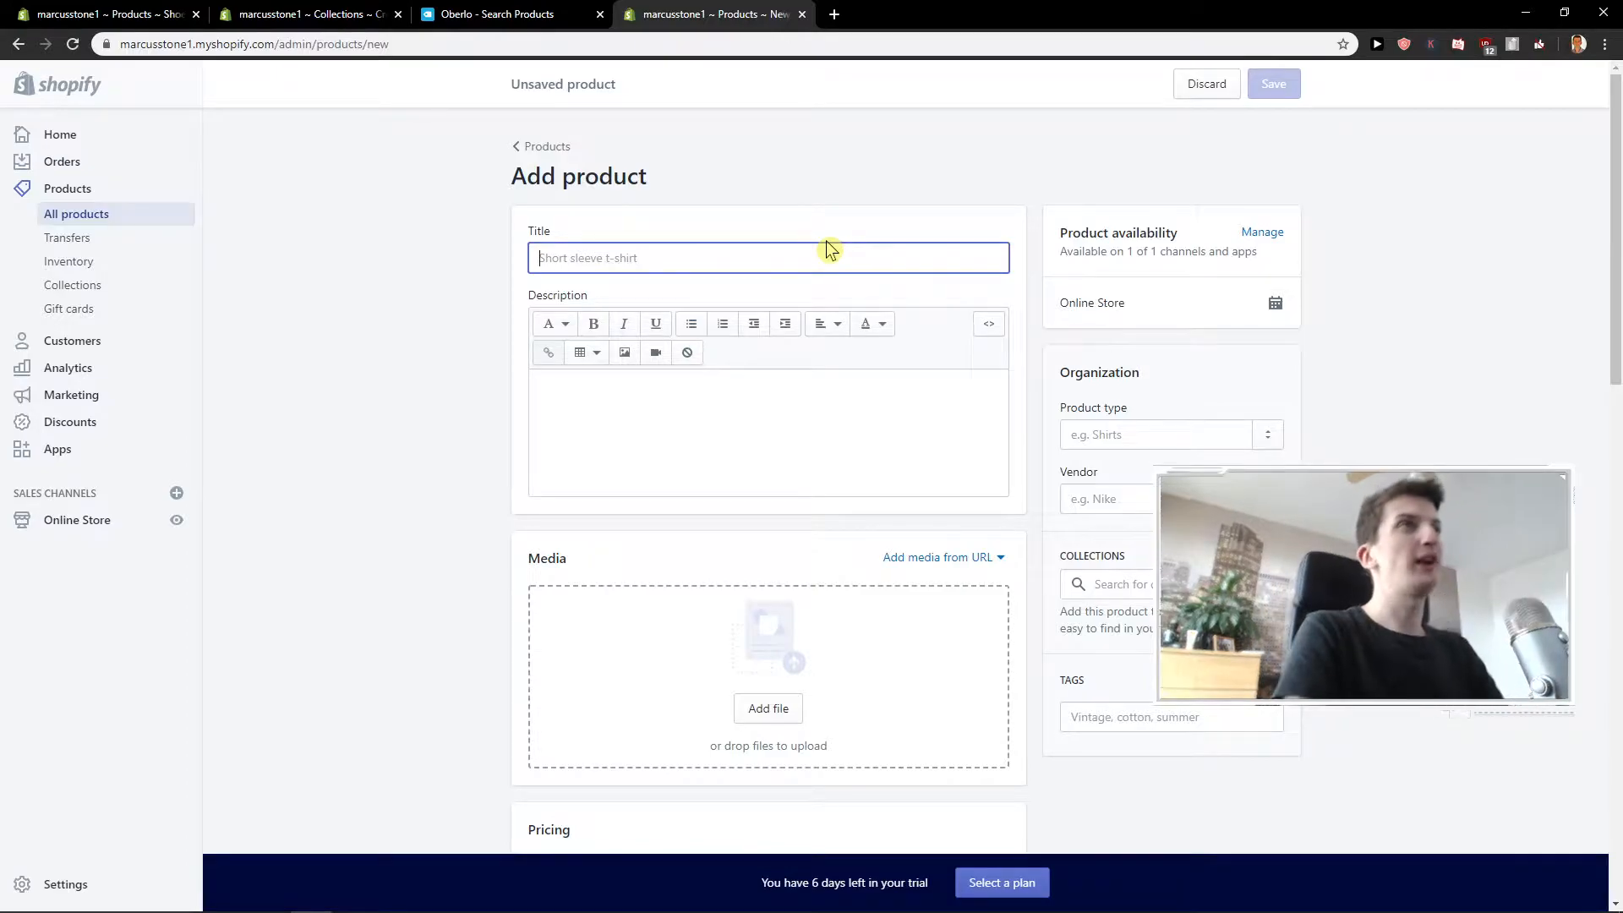
text(Nike Shoes 2020)
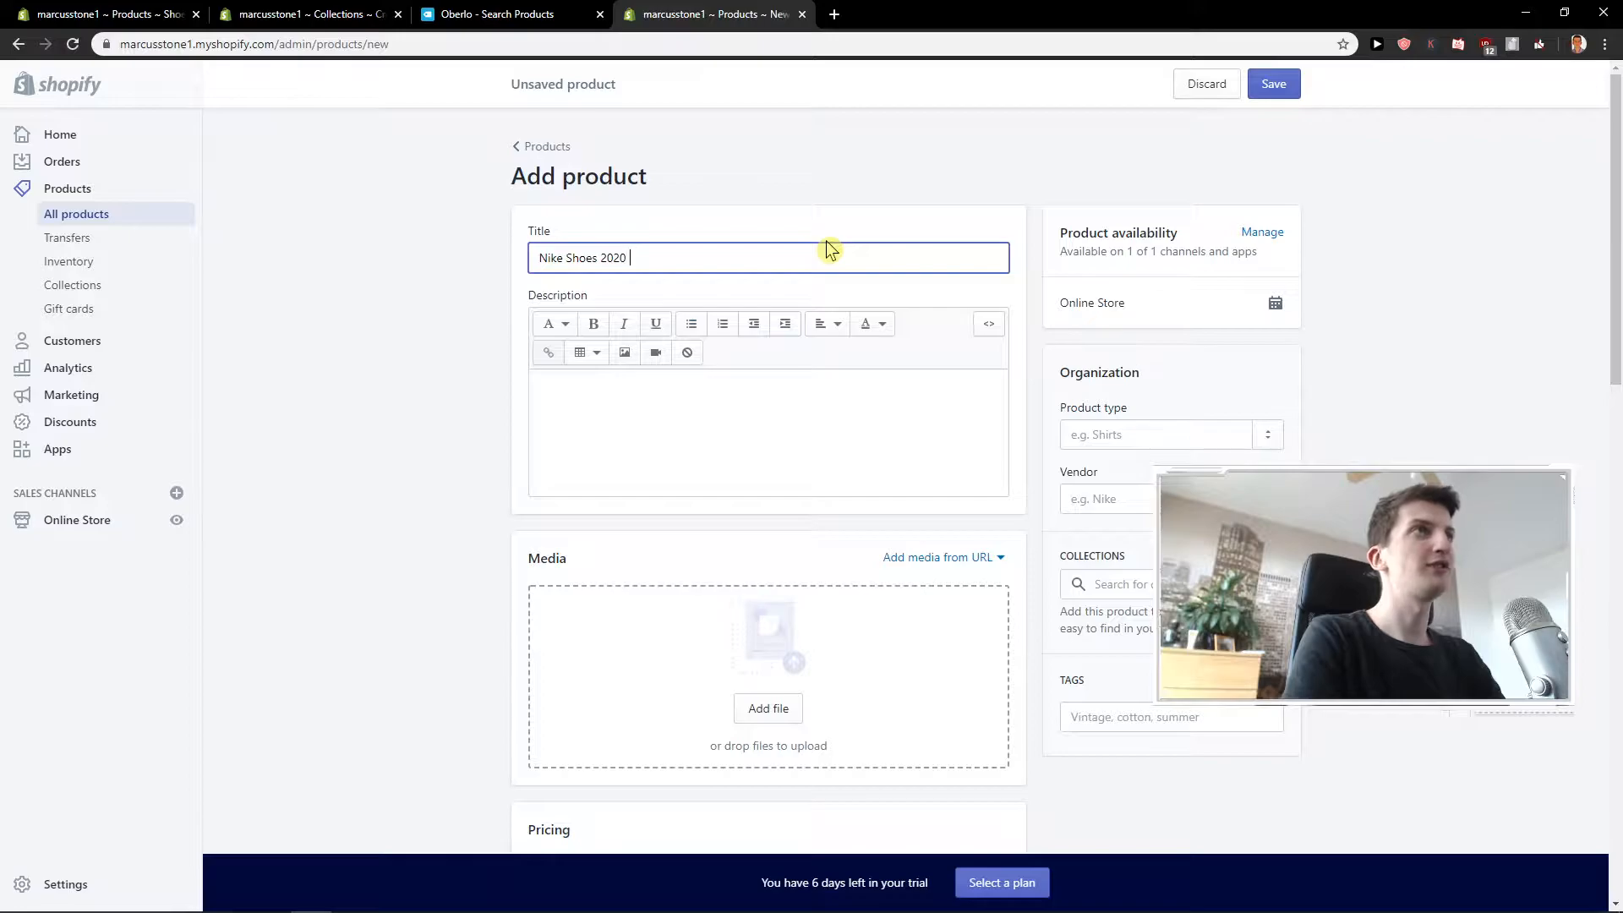
text( Edition)
key(Tab)
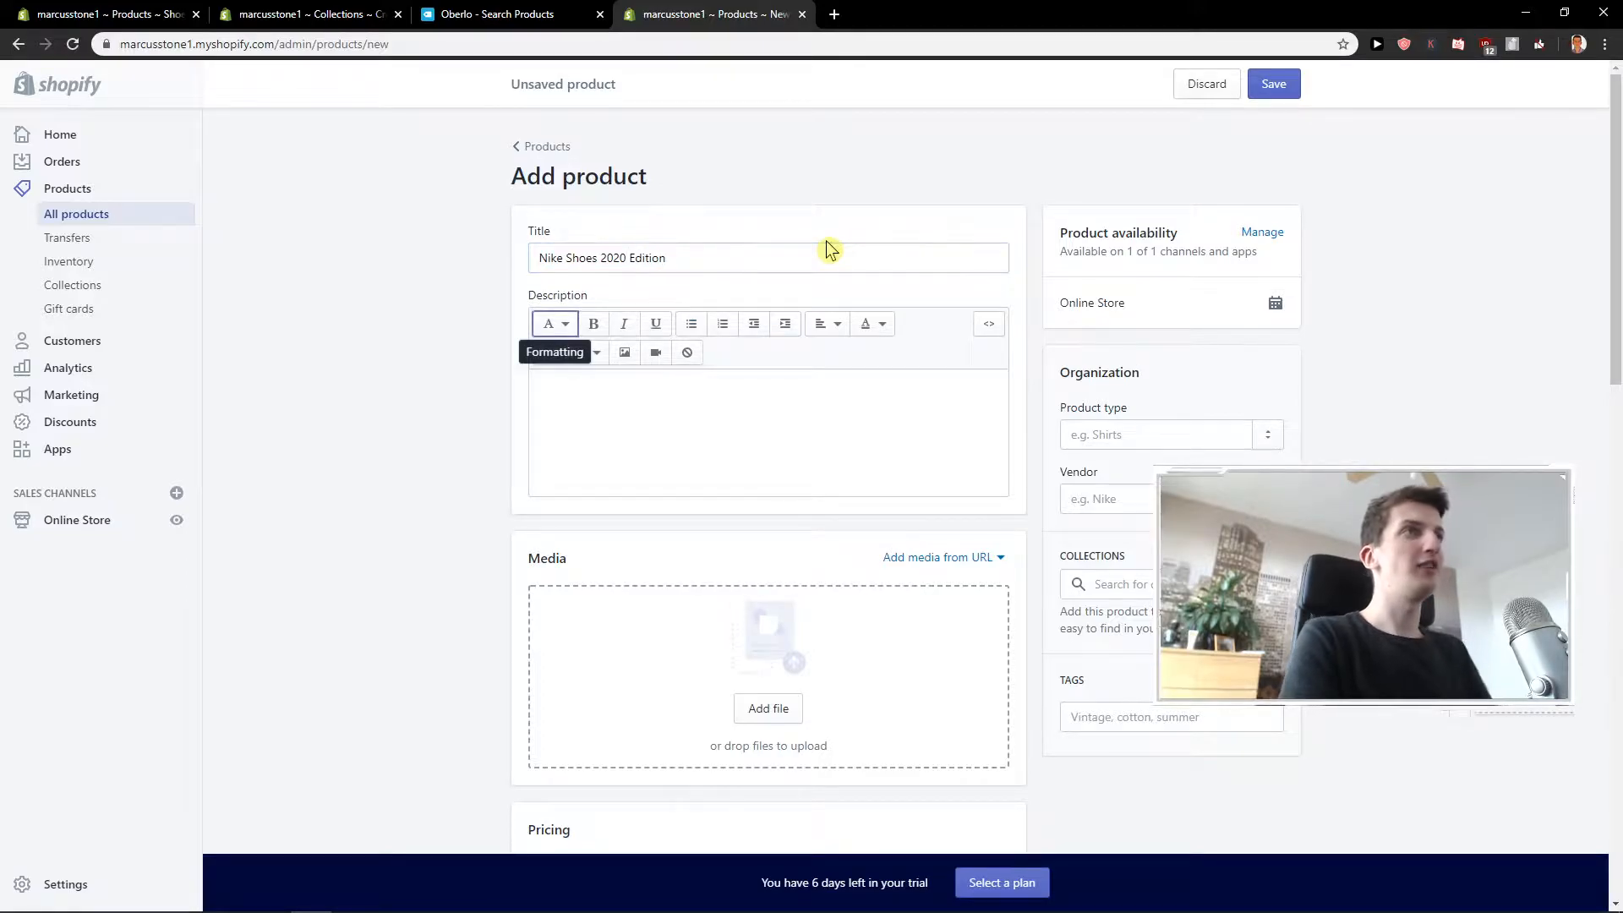
Enter "They are good shoes" as the product description.
click(579, 446)
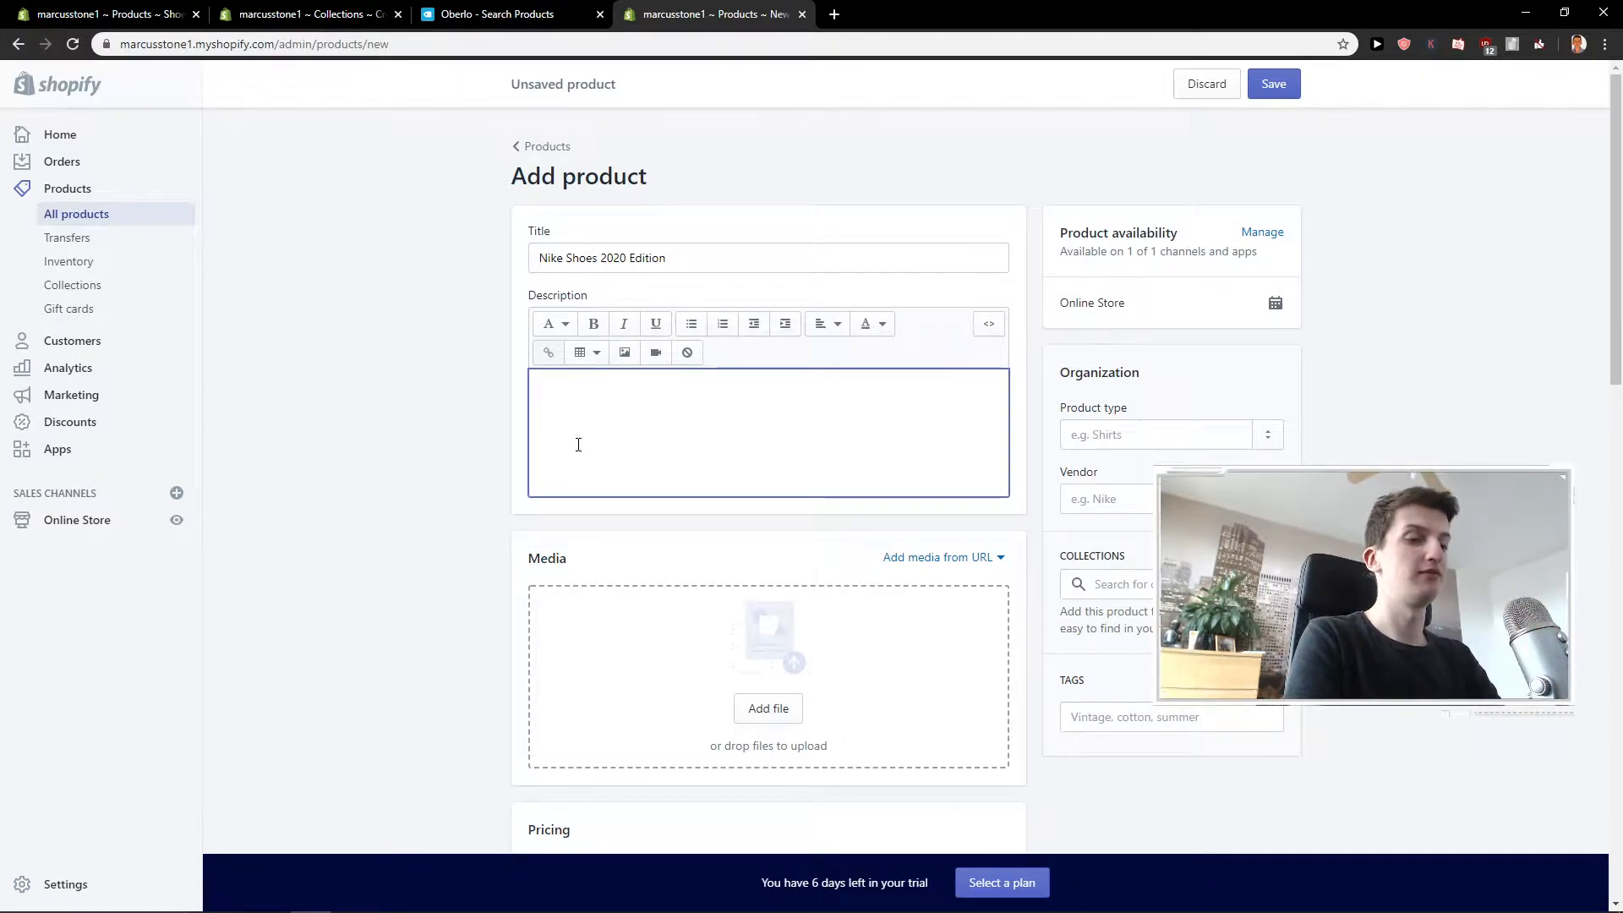
text(They are good shoes)
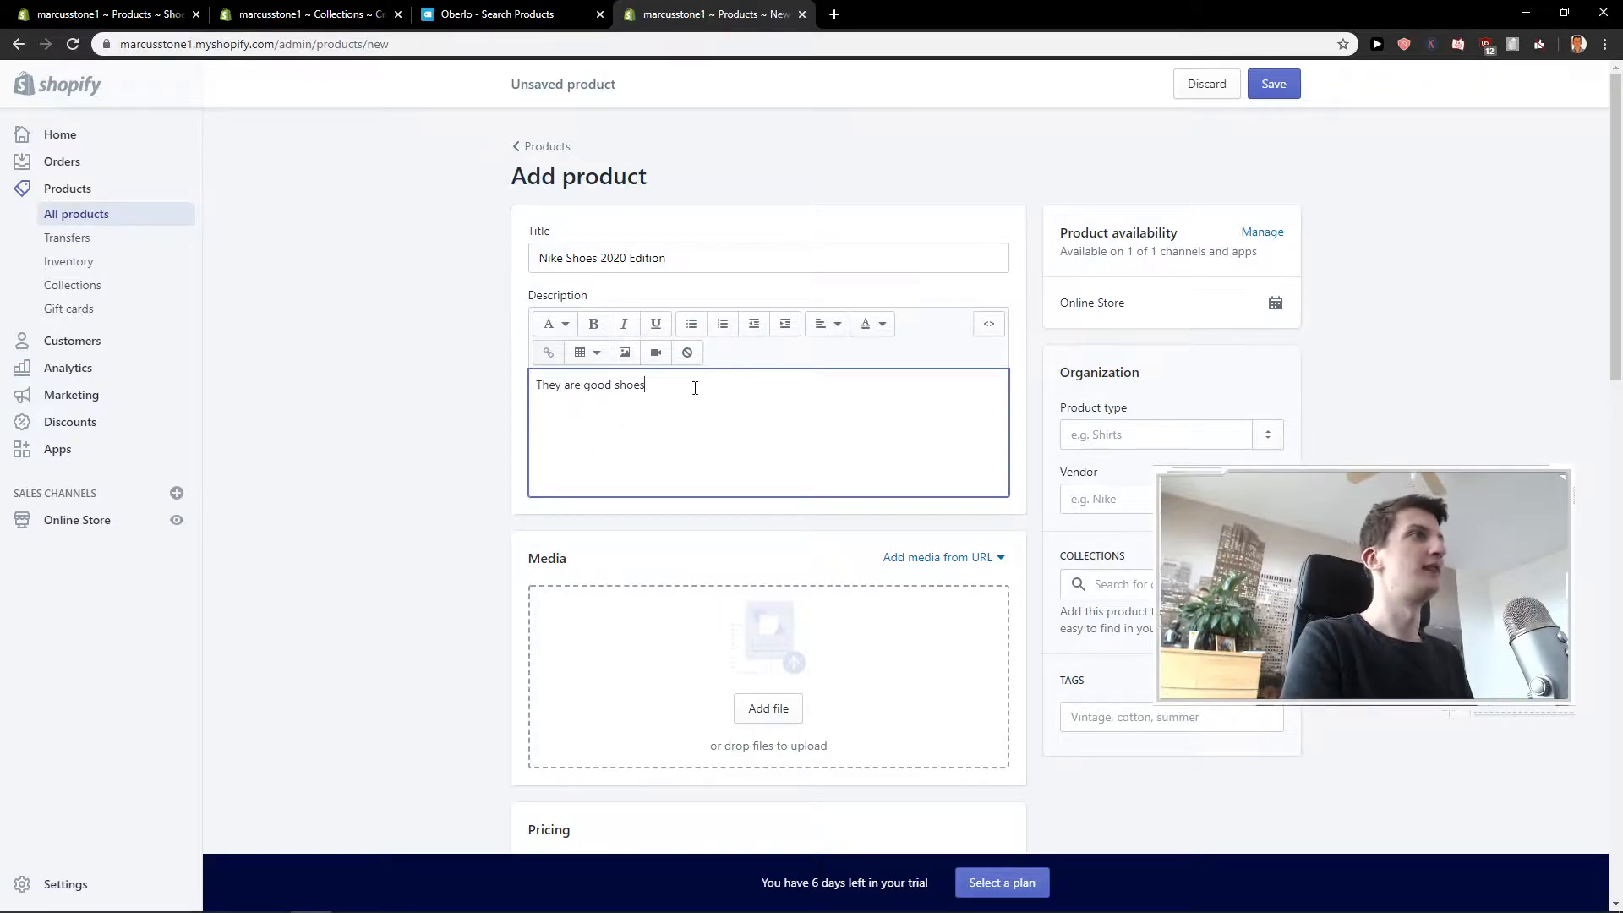
Upload the shoe image 91bQYhS1yQL._AC_UX500_ from the Desktop as the product's media.
scroll(509, 415, down, 1)
click(504, 415)
scroll(496, 427, down, 1)
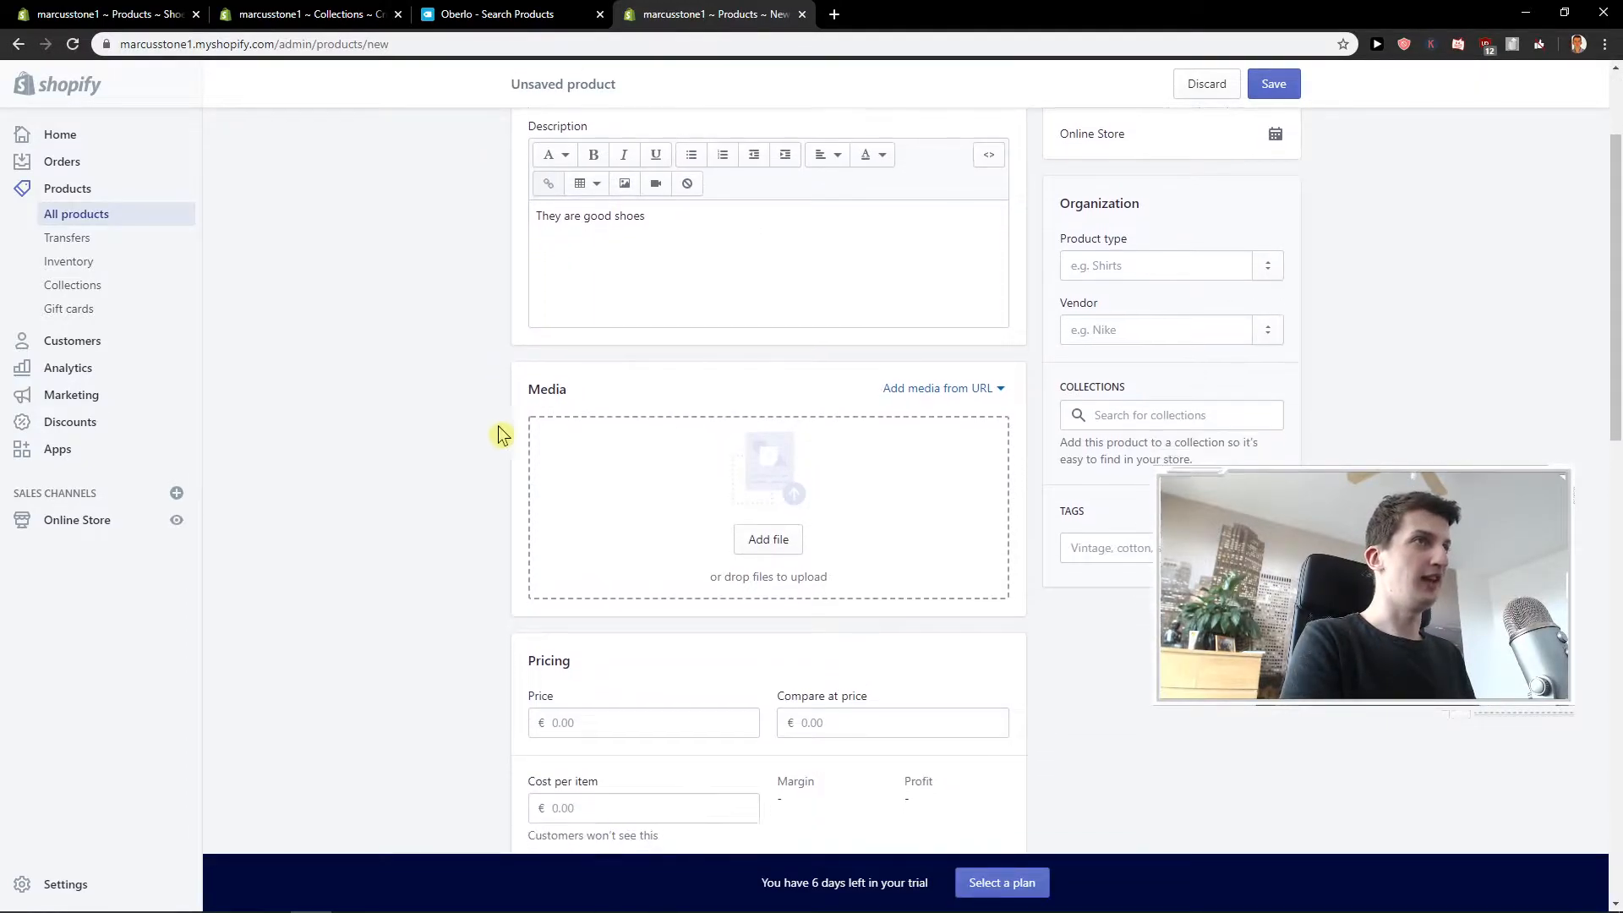
click(788, 531)
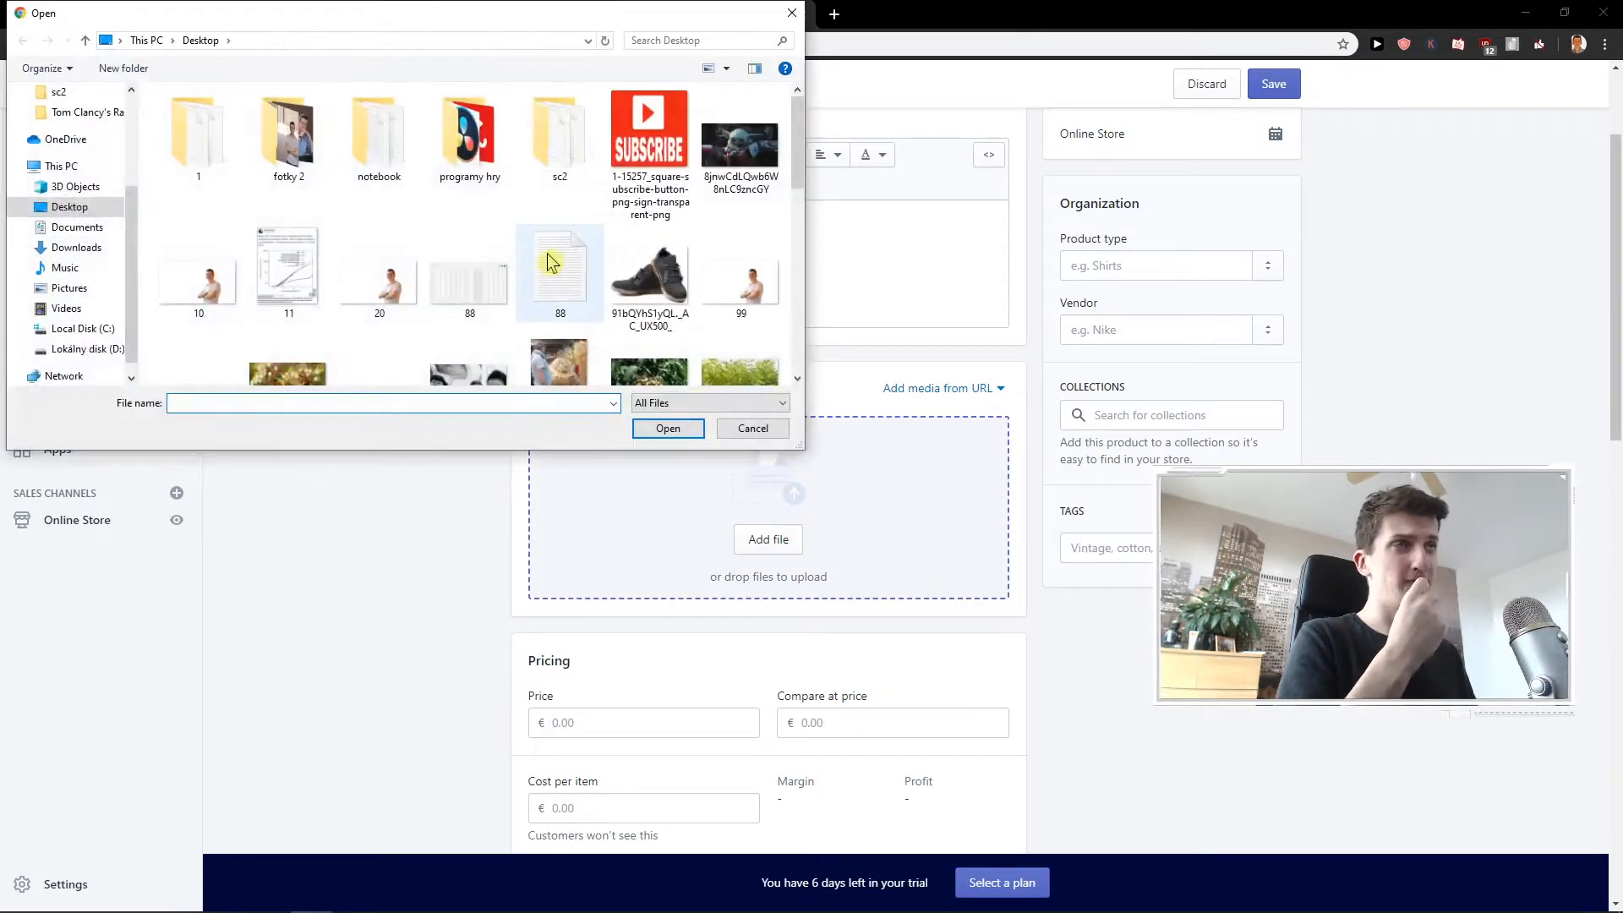
double_click(658, 292)
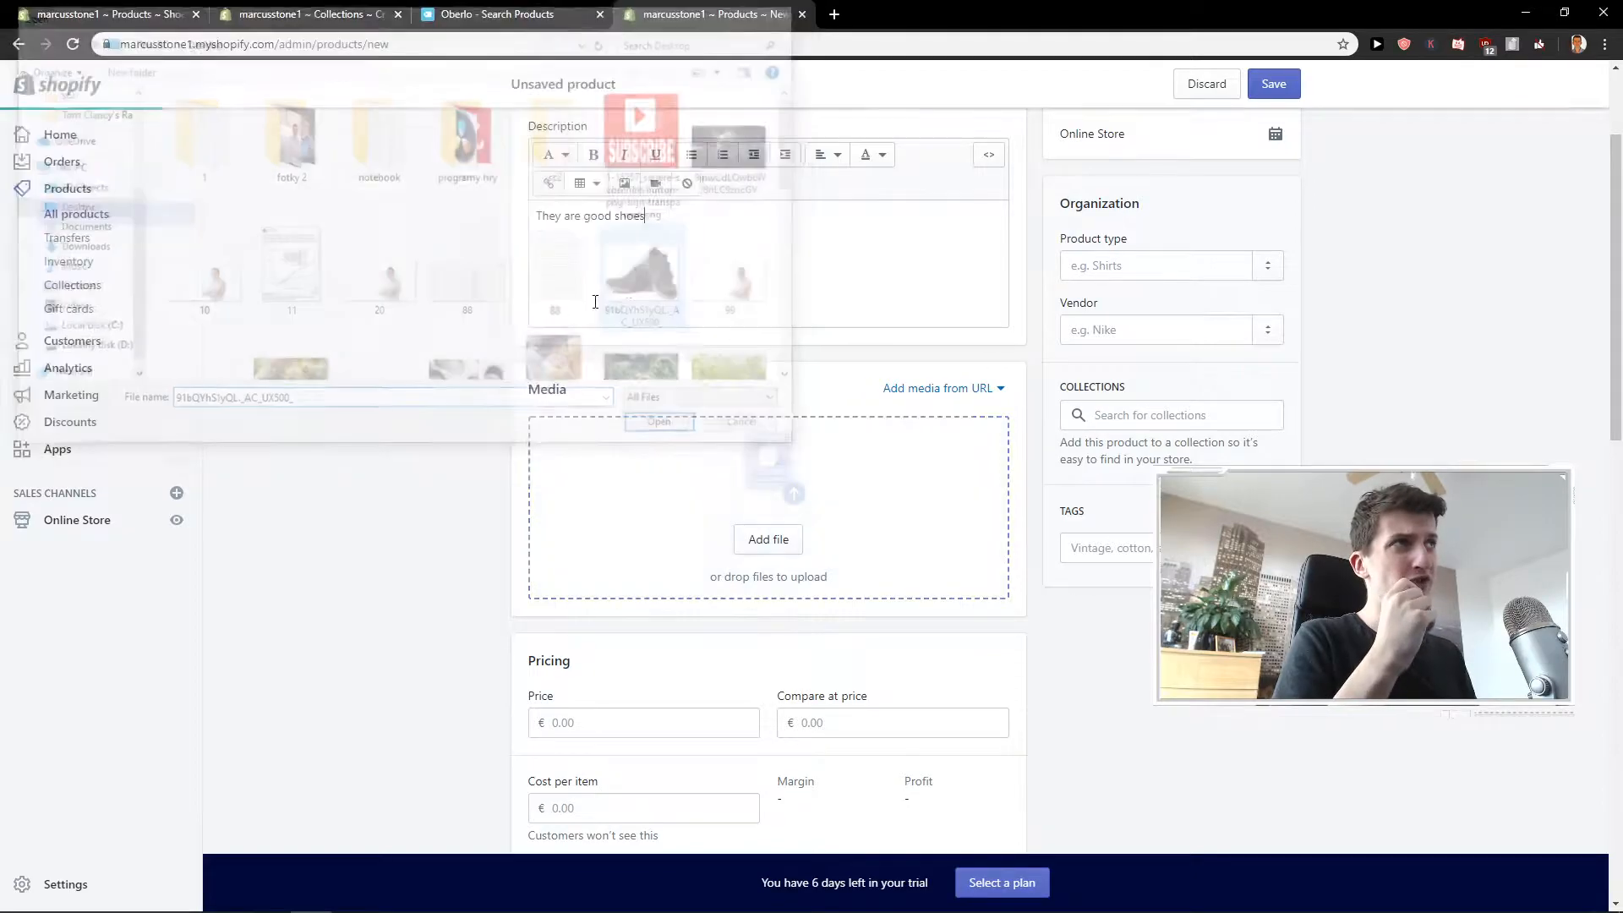
Set the product's price to €16.99 and its compare-at price to €20.
scroll(347, 334, down, 2)
click(608, 463)
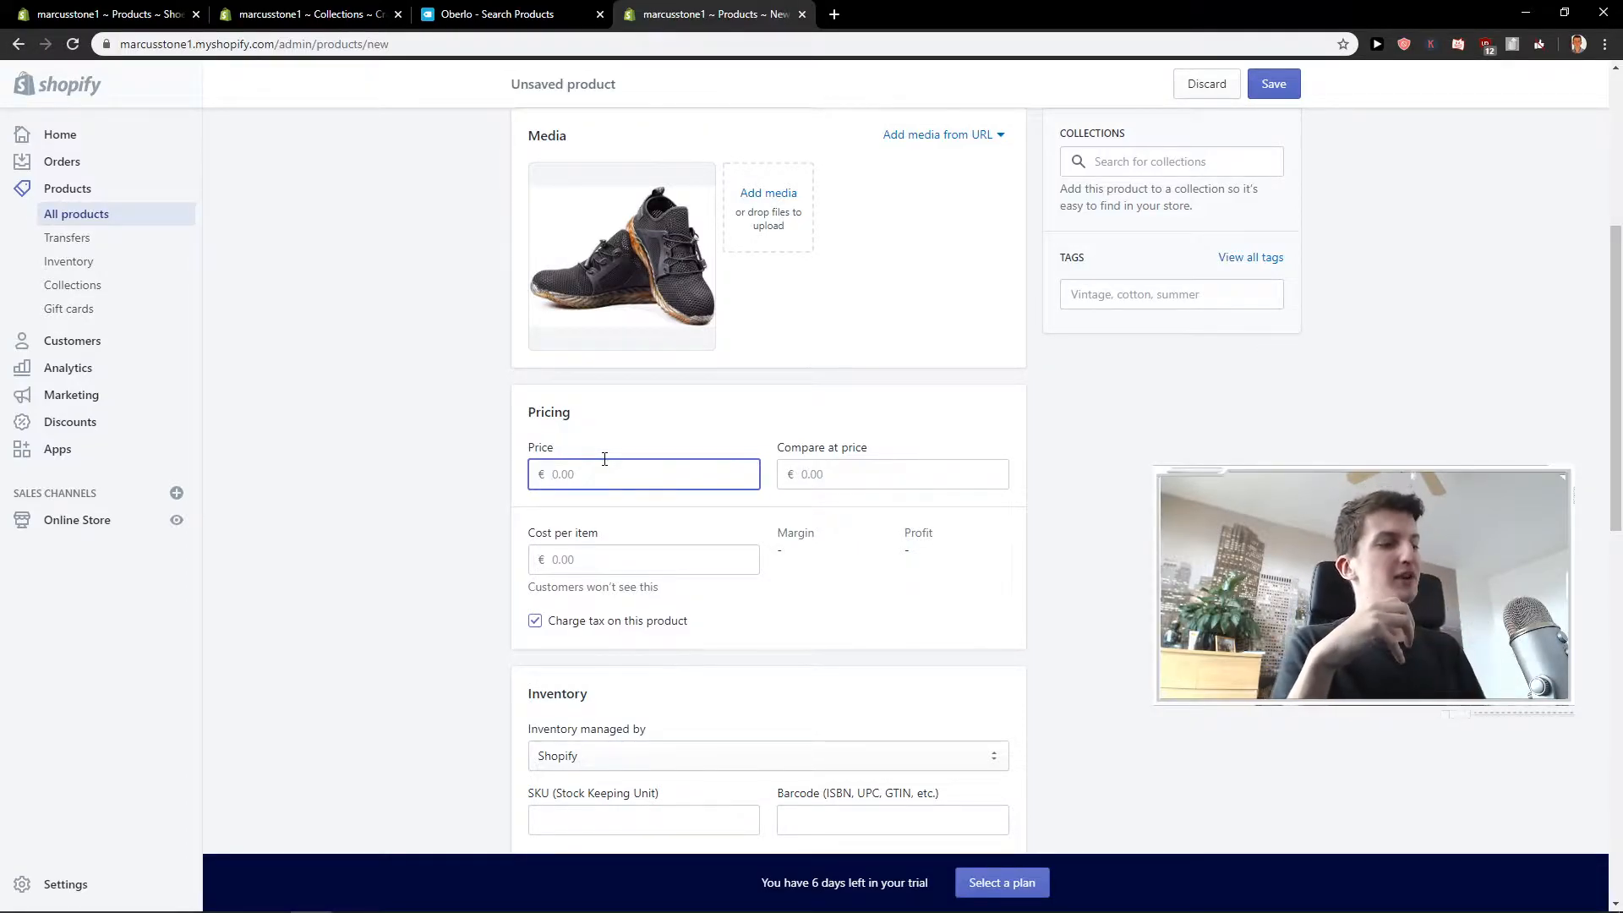
text(16.99)
key(Tab)
text(20)
click(971, 381)
Examine the cost per item, inventory management, SKU and barcode fields of the product.
scroll(550, 519, down, 1)
click(561, 473)
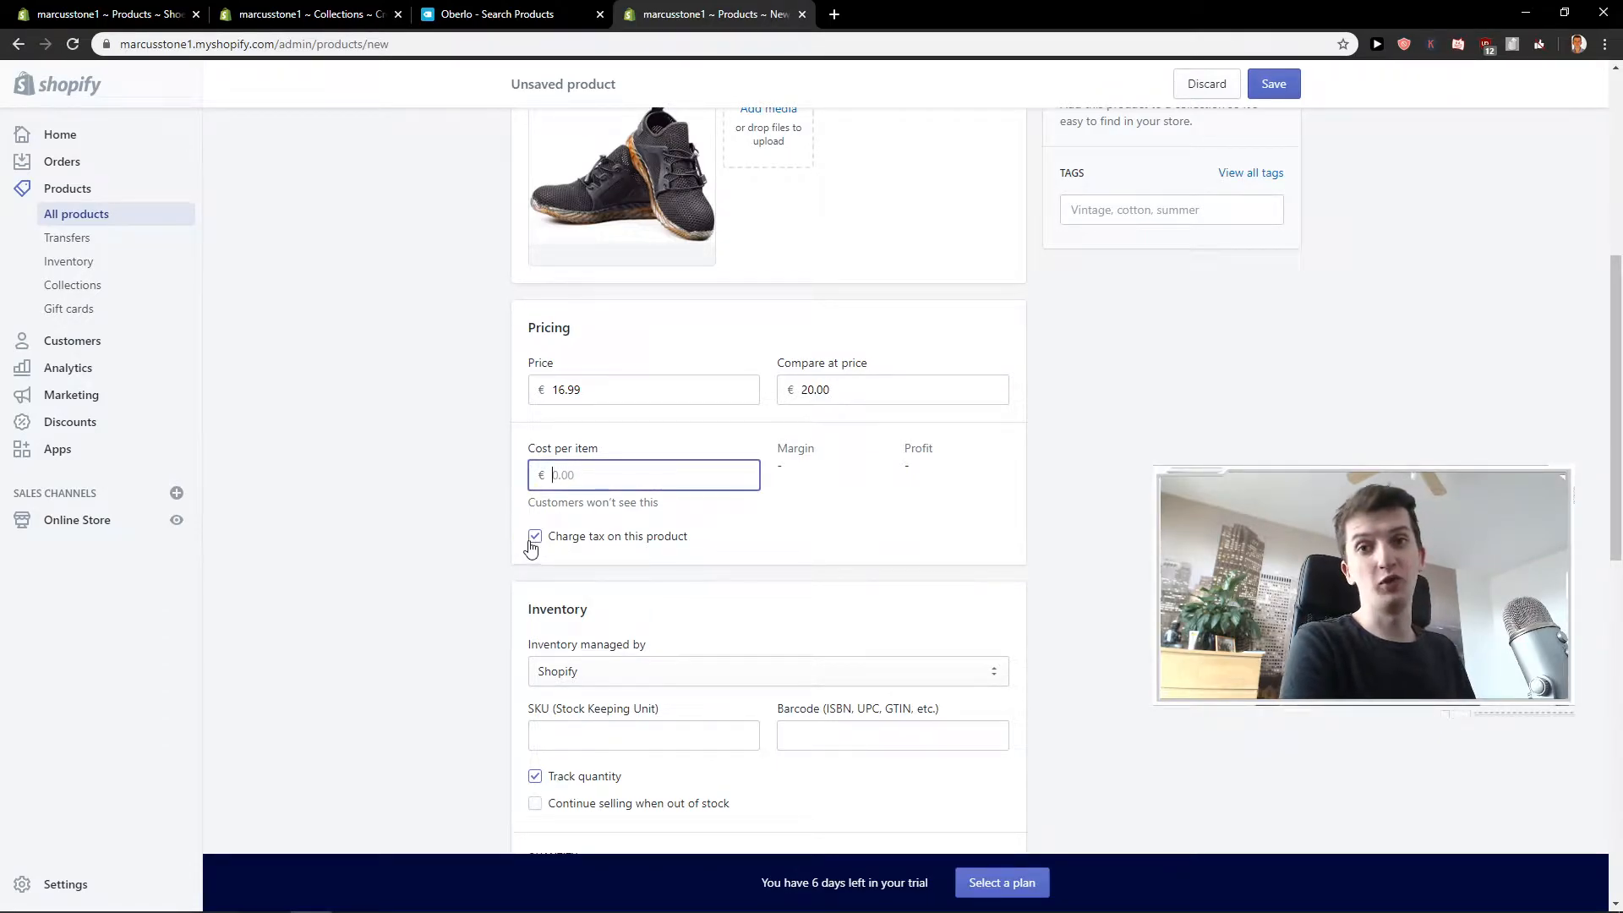
scroll(471, 525, down, 3)
click(563, 417)
click(564, 438)
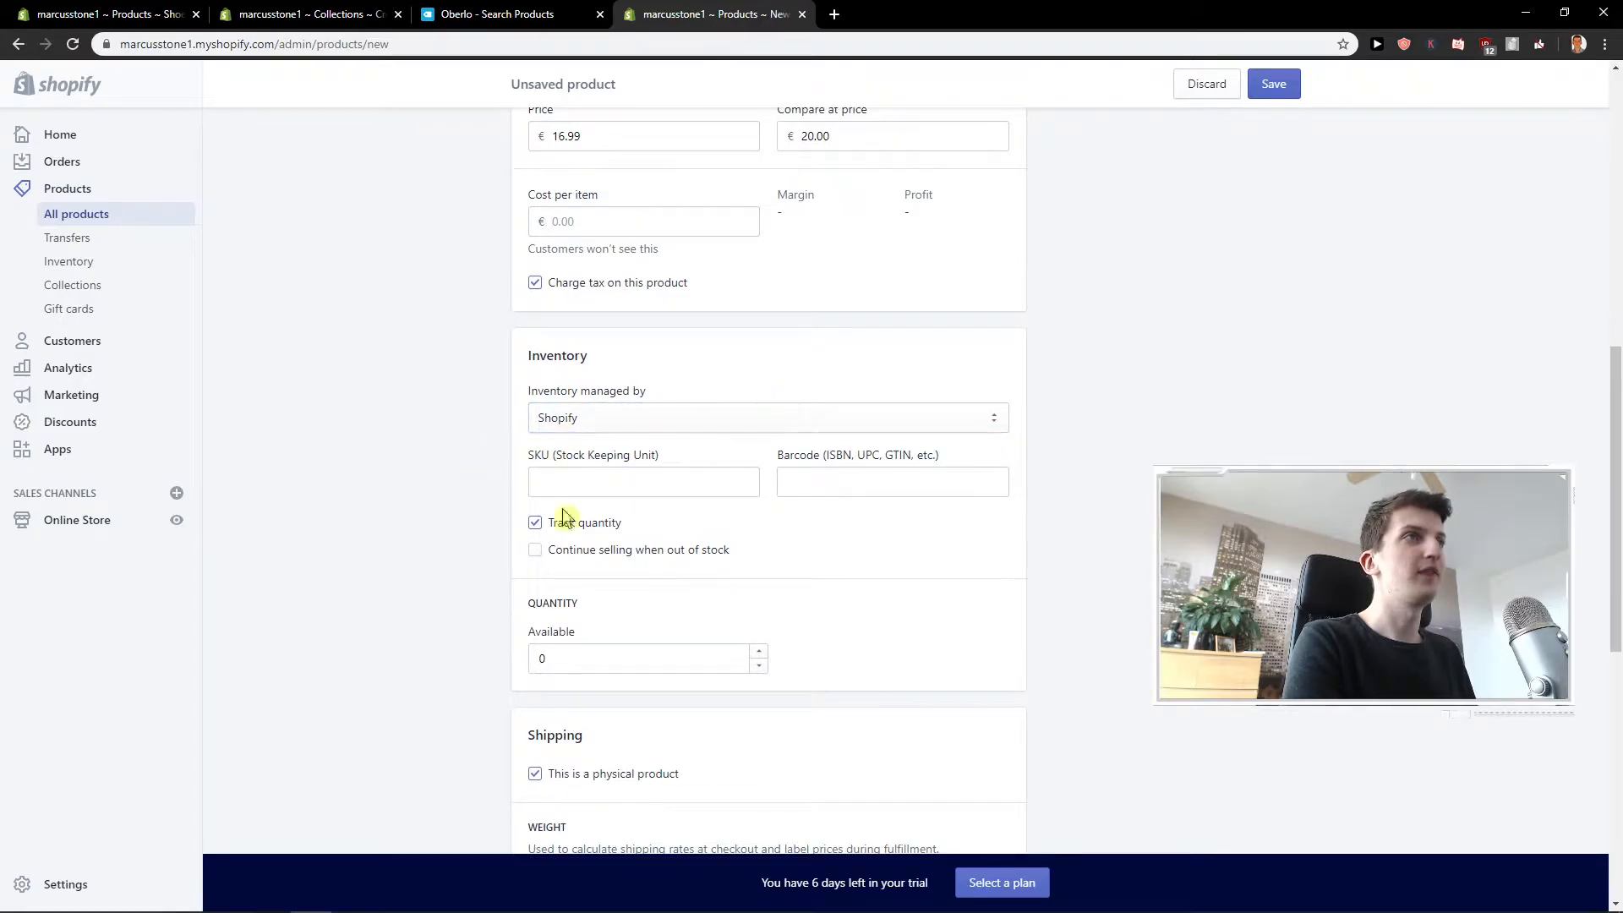
click(715, 480)
drag(668, 461, 545, 459)
scroll(499, 476, down, 1)
click(859, 418)
click(859, 406)
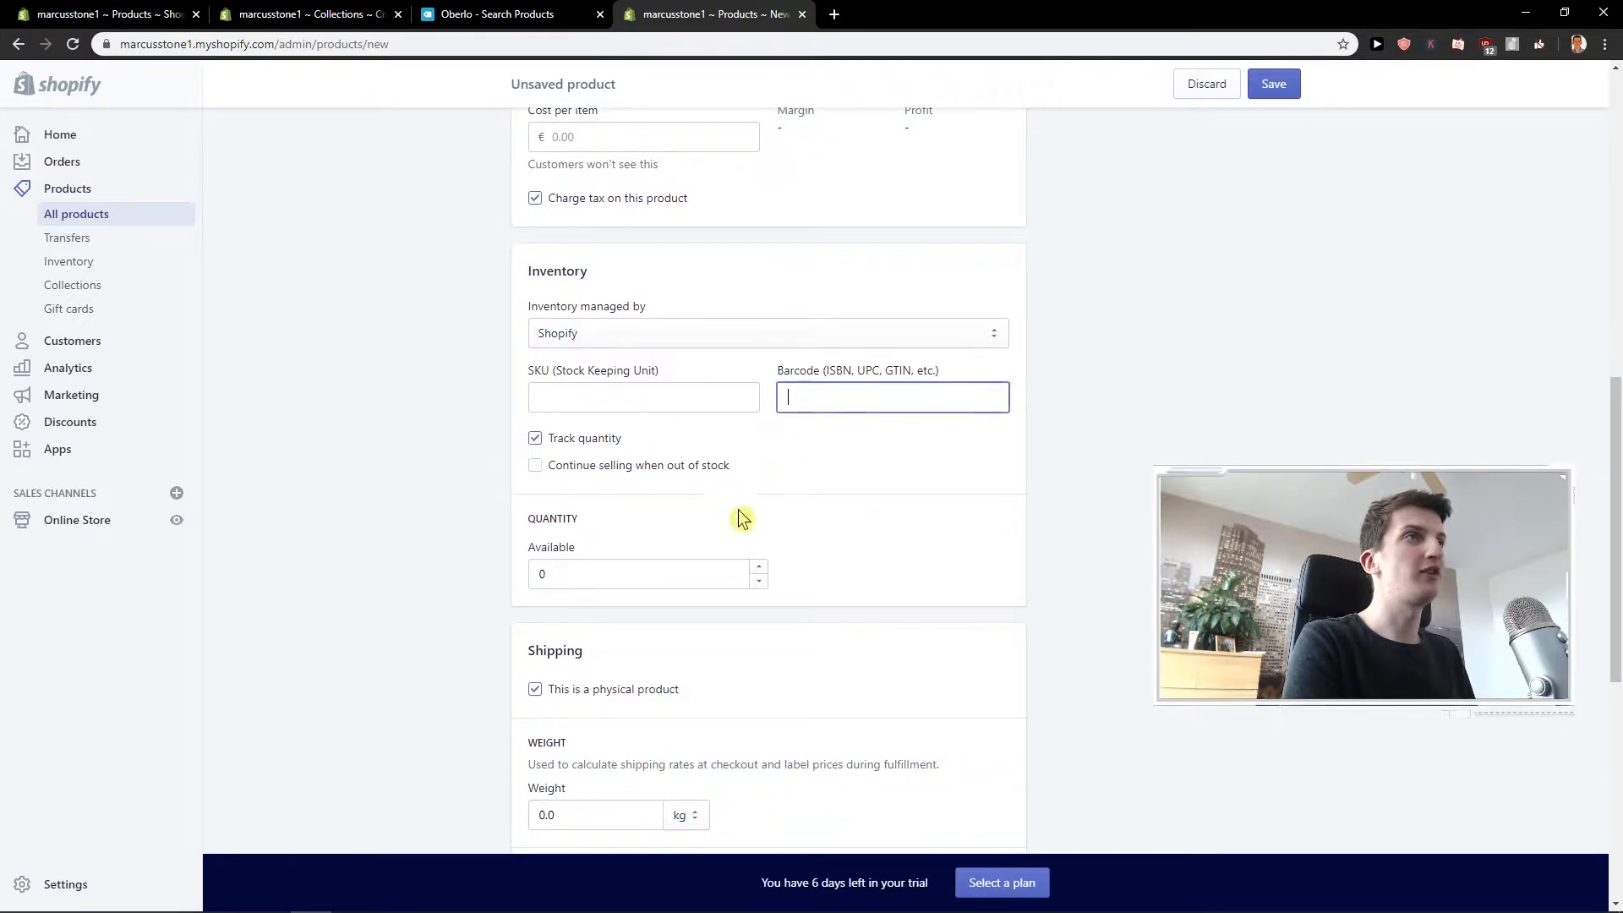
Set the available quantity to 14 and keep quantity tracking enabled.
double_click(758, 569)
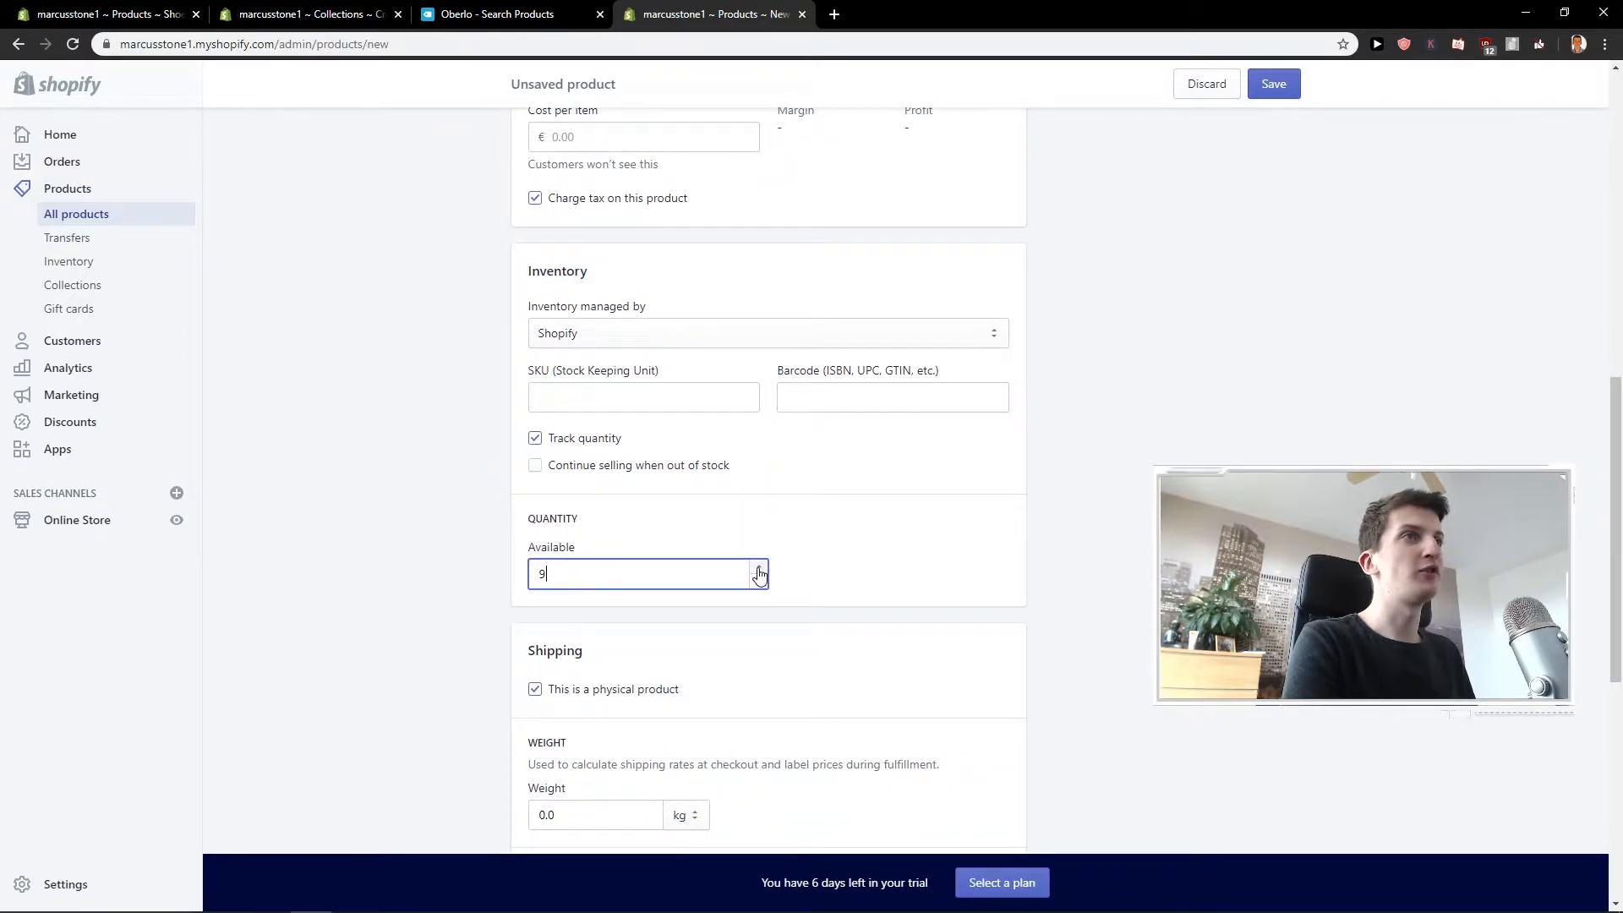
double_click(758, 569)
click(534, 437)
click(534, 438)
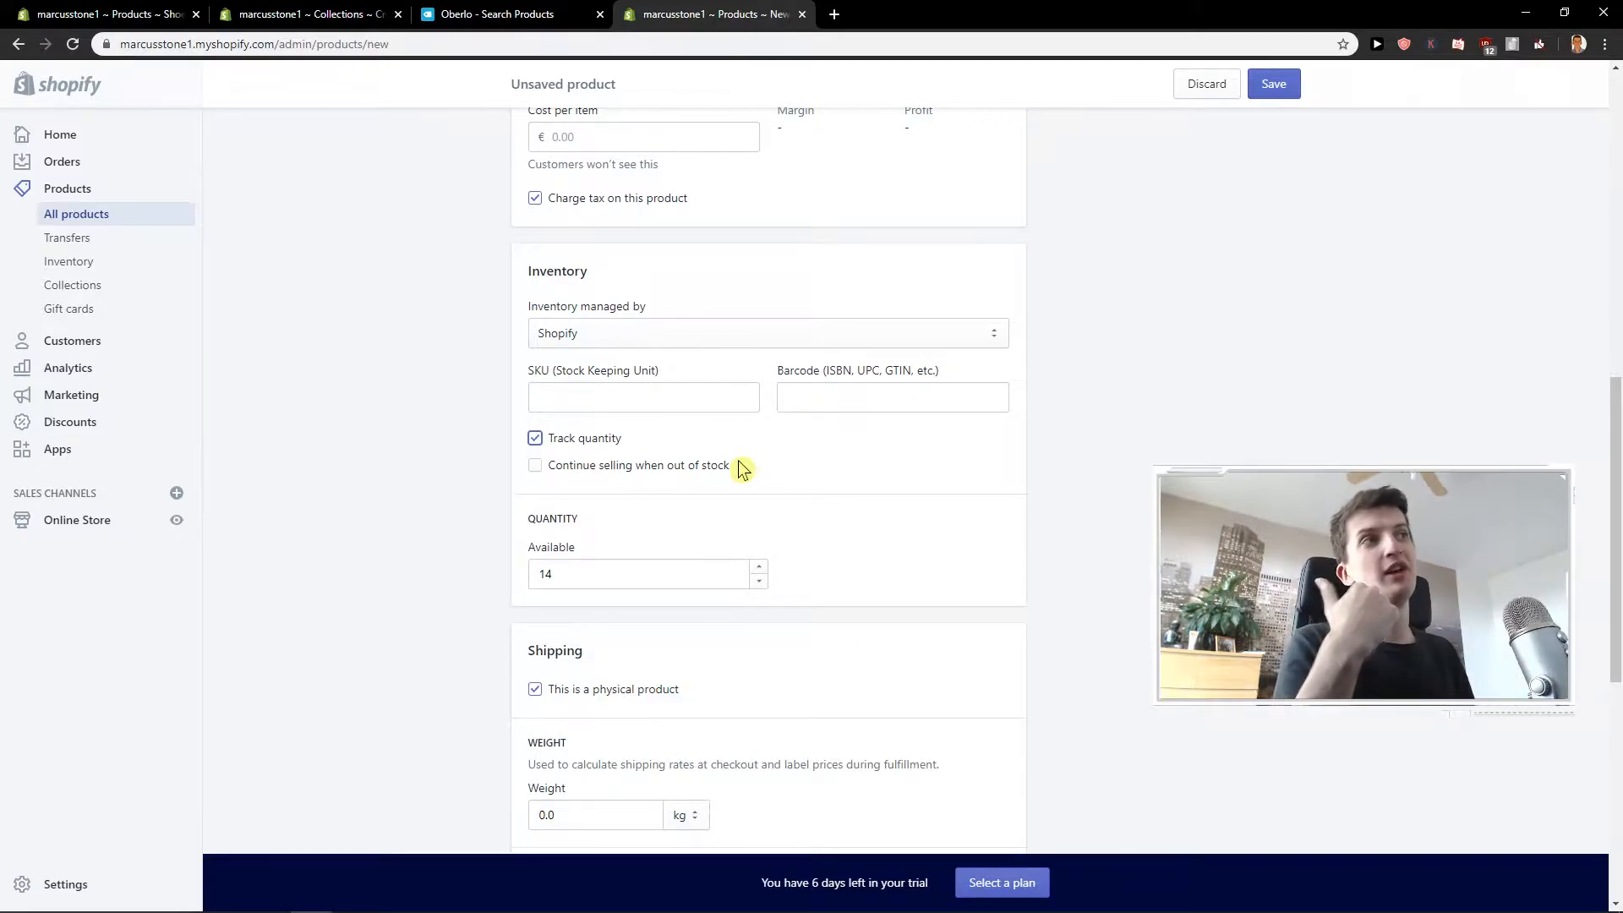
Set the product's shipping weight to 800 g.
scroll(718, 463, down, 4)
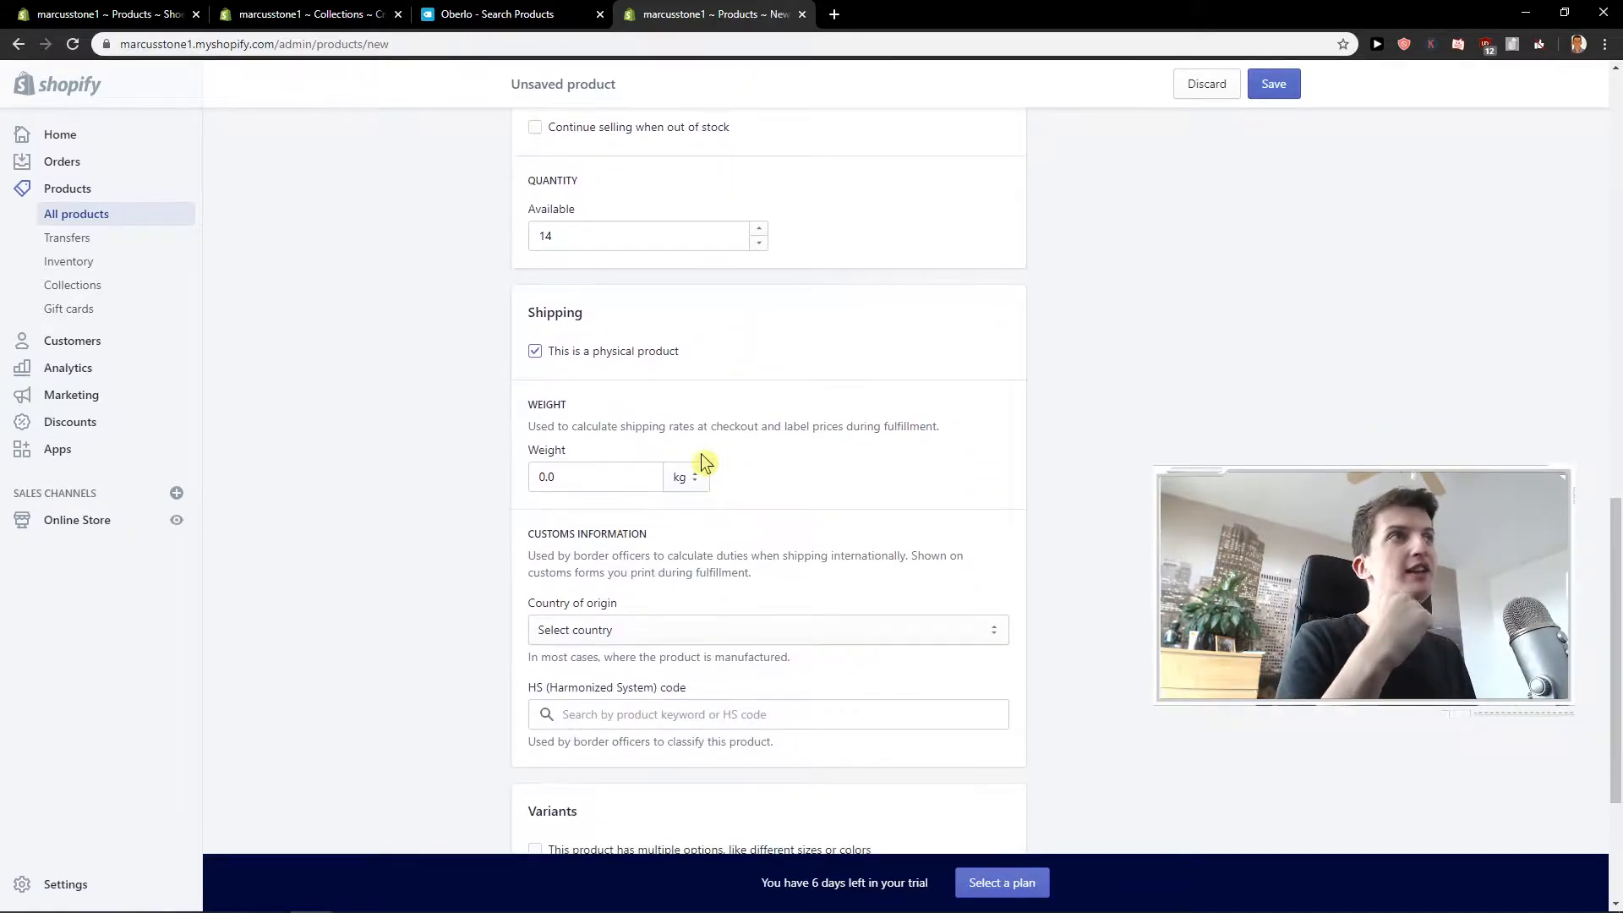
click(691, 479)
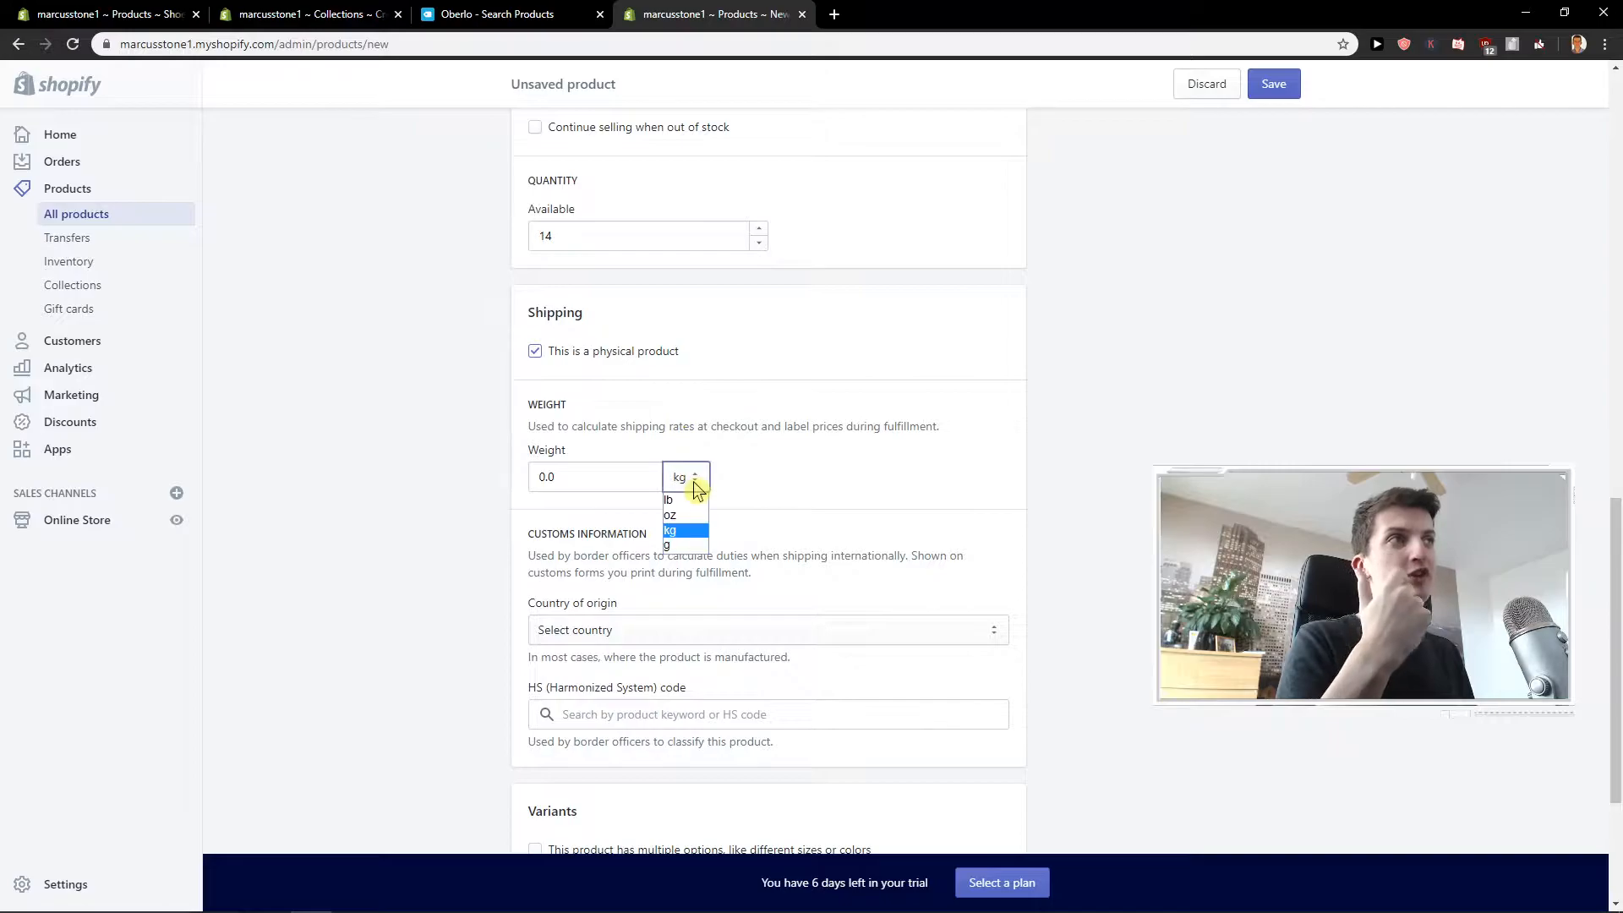
click(679, 548)
click(580, 480)
text(800)
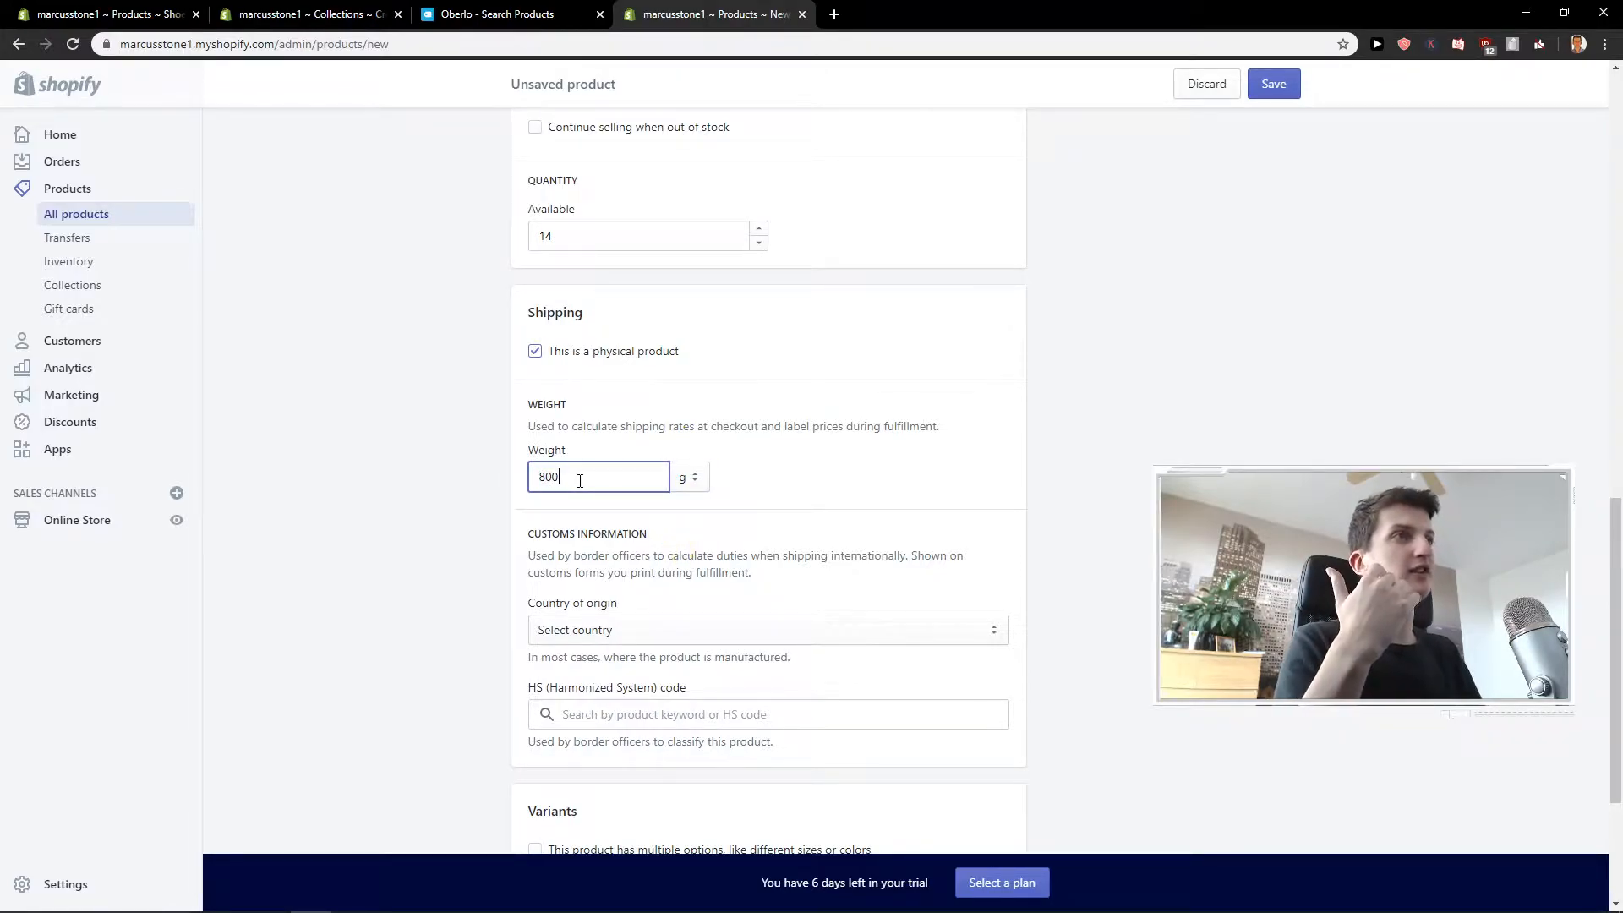
click(630, 596)
Enable multiple variants for the product and add sizes 38, 39, 40, 41, 42 and 43 to the Size option.
scroll(628, 597, down, 1)
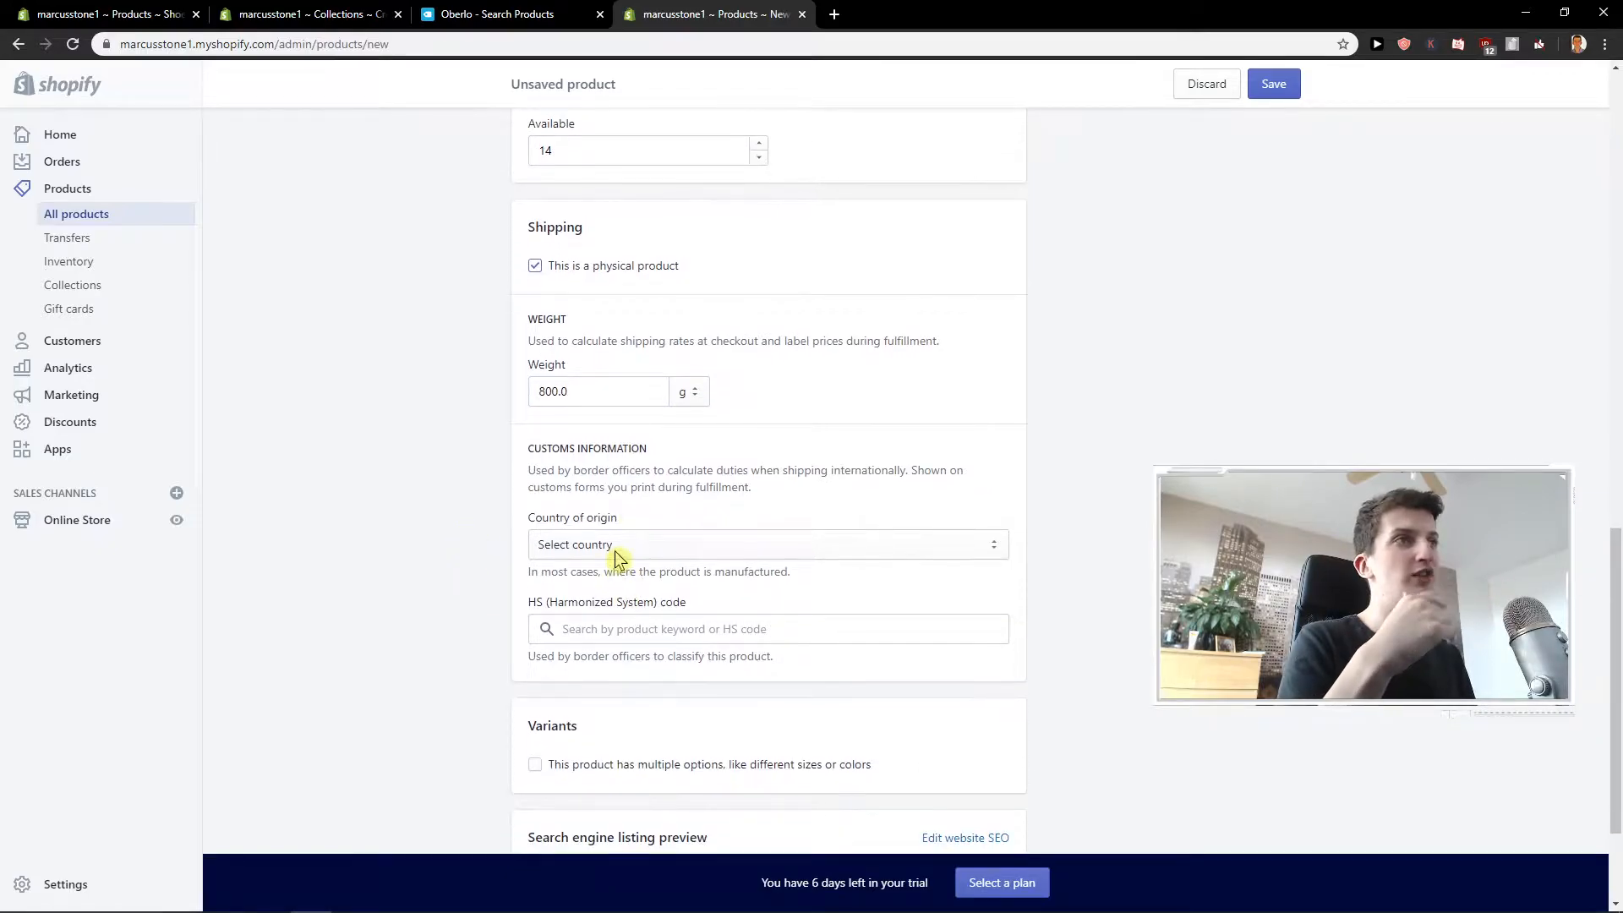
scroll(615, 554, down, 2)
scroll(615, 554, down, 1)
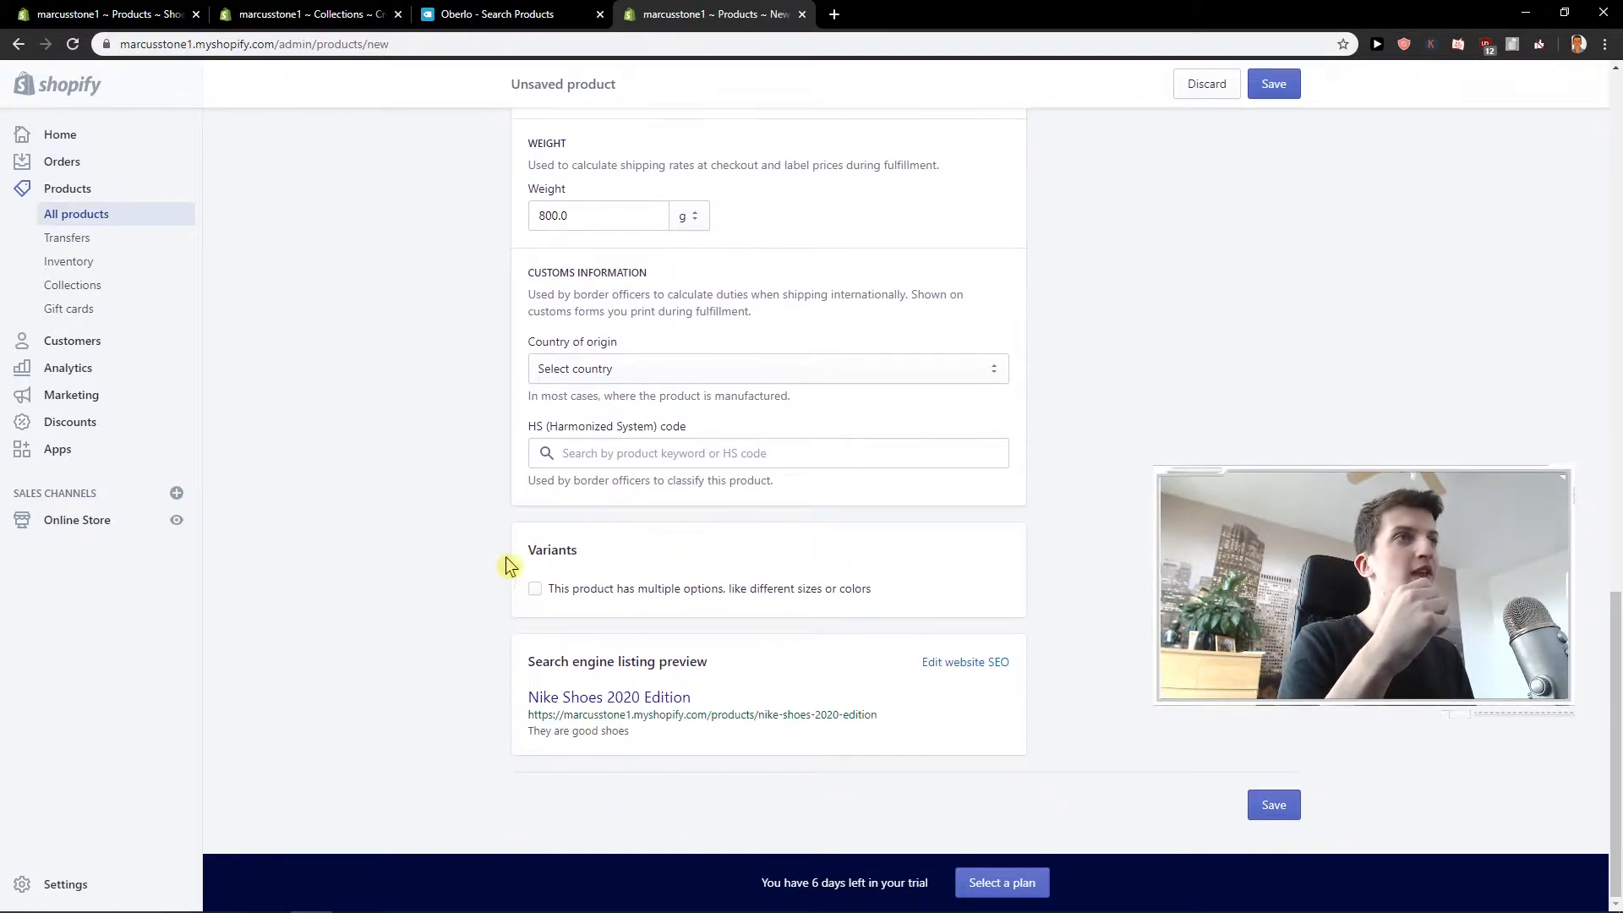
click(536, 590)
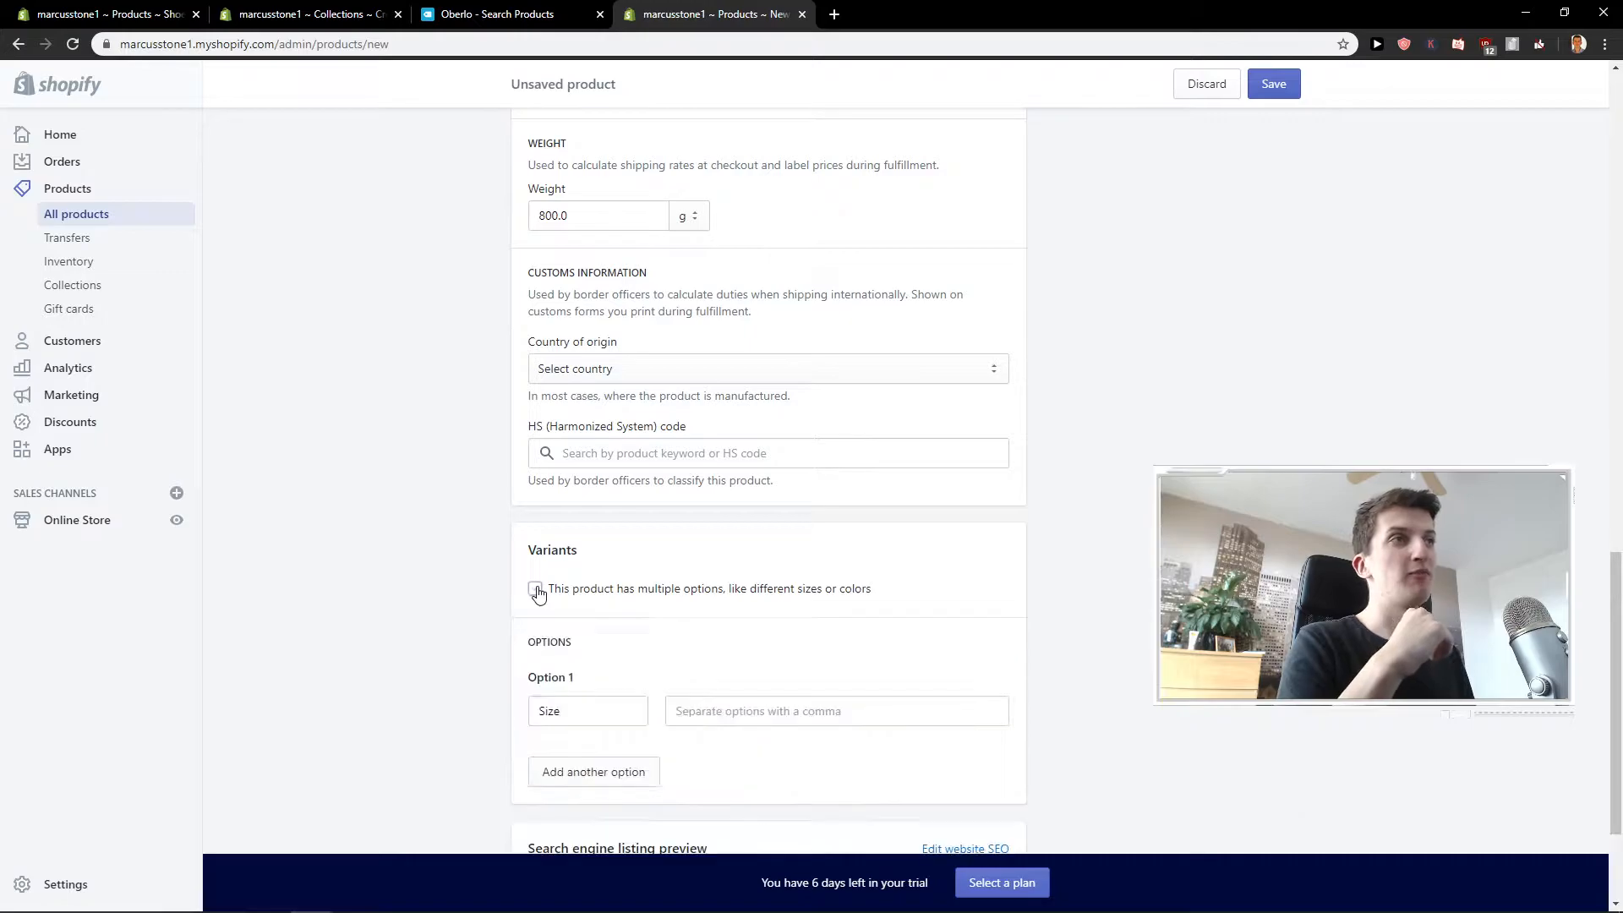
scroll(586, 630, down, 1)
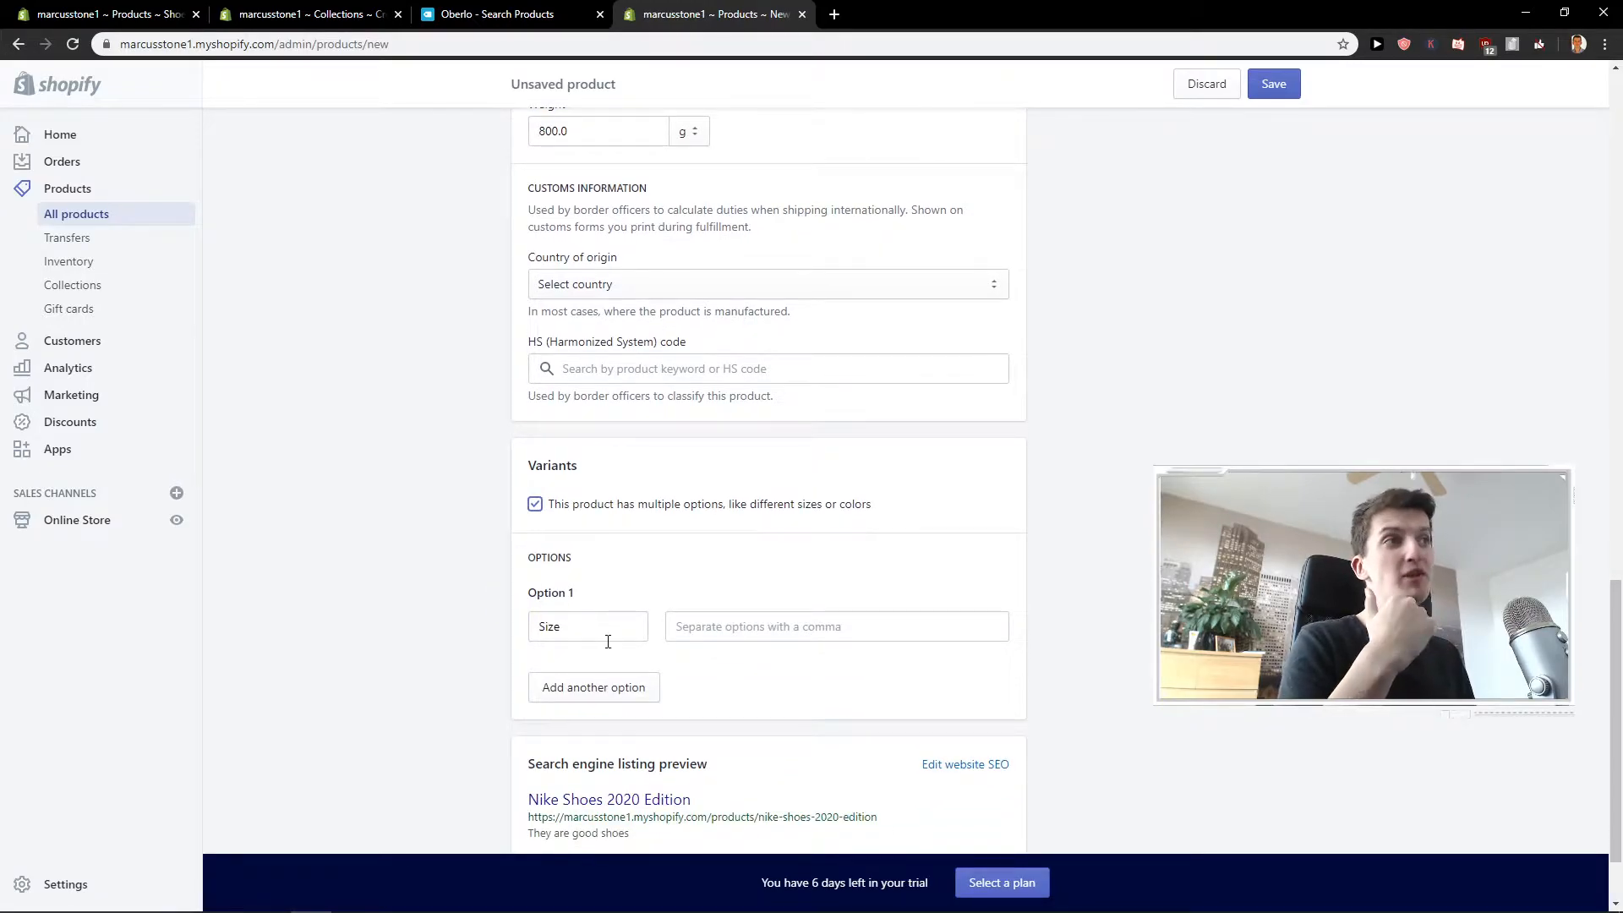
click(707, 626)
text(3)
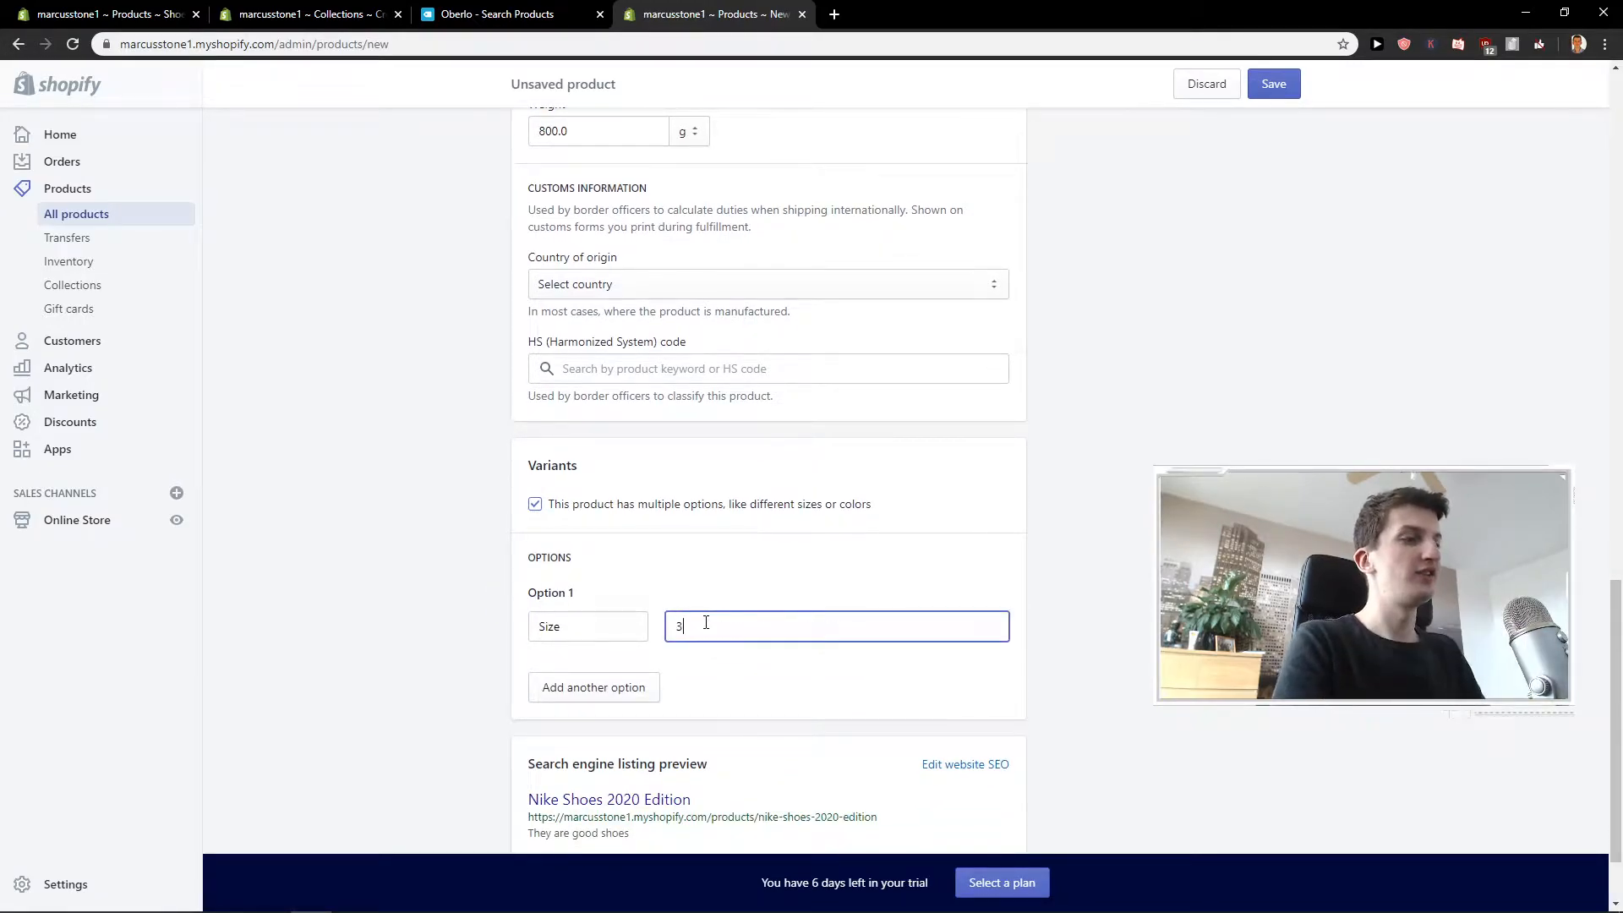
text(8,39,40,41,42,)
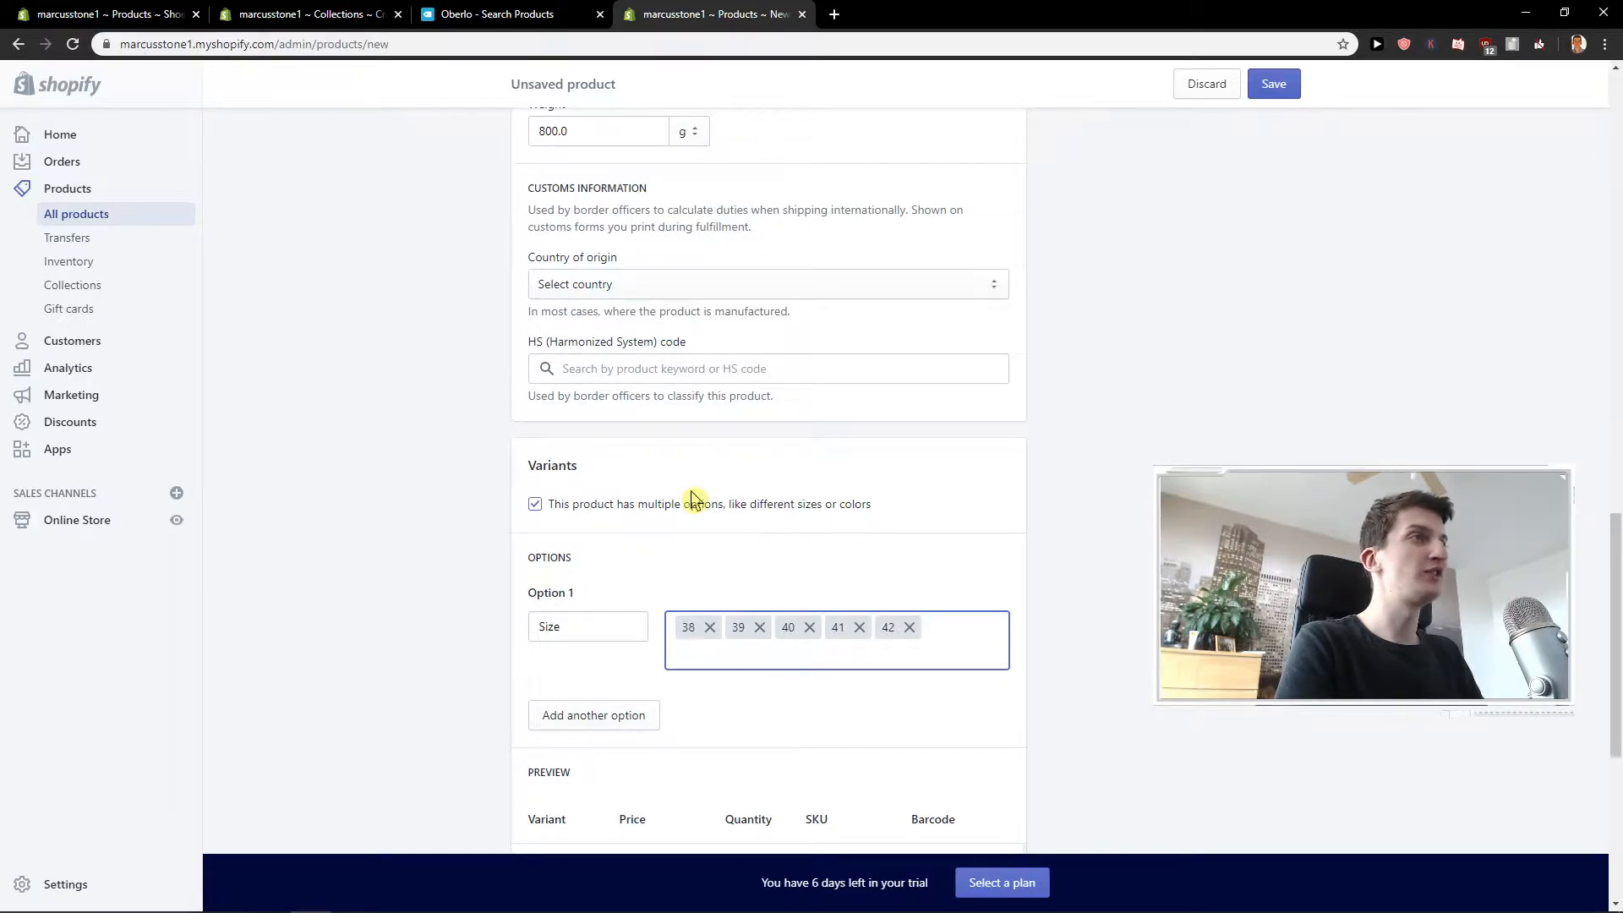
text(43,)
Add a second variant option, Color, with the values white and black.
click(592, 714)
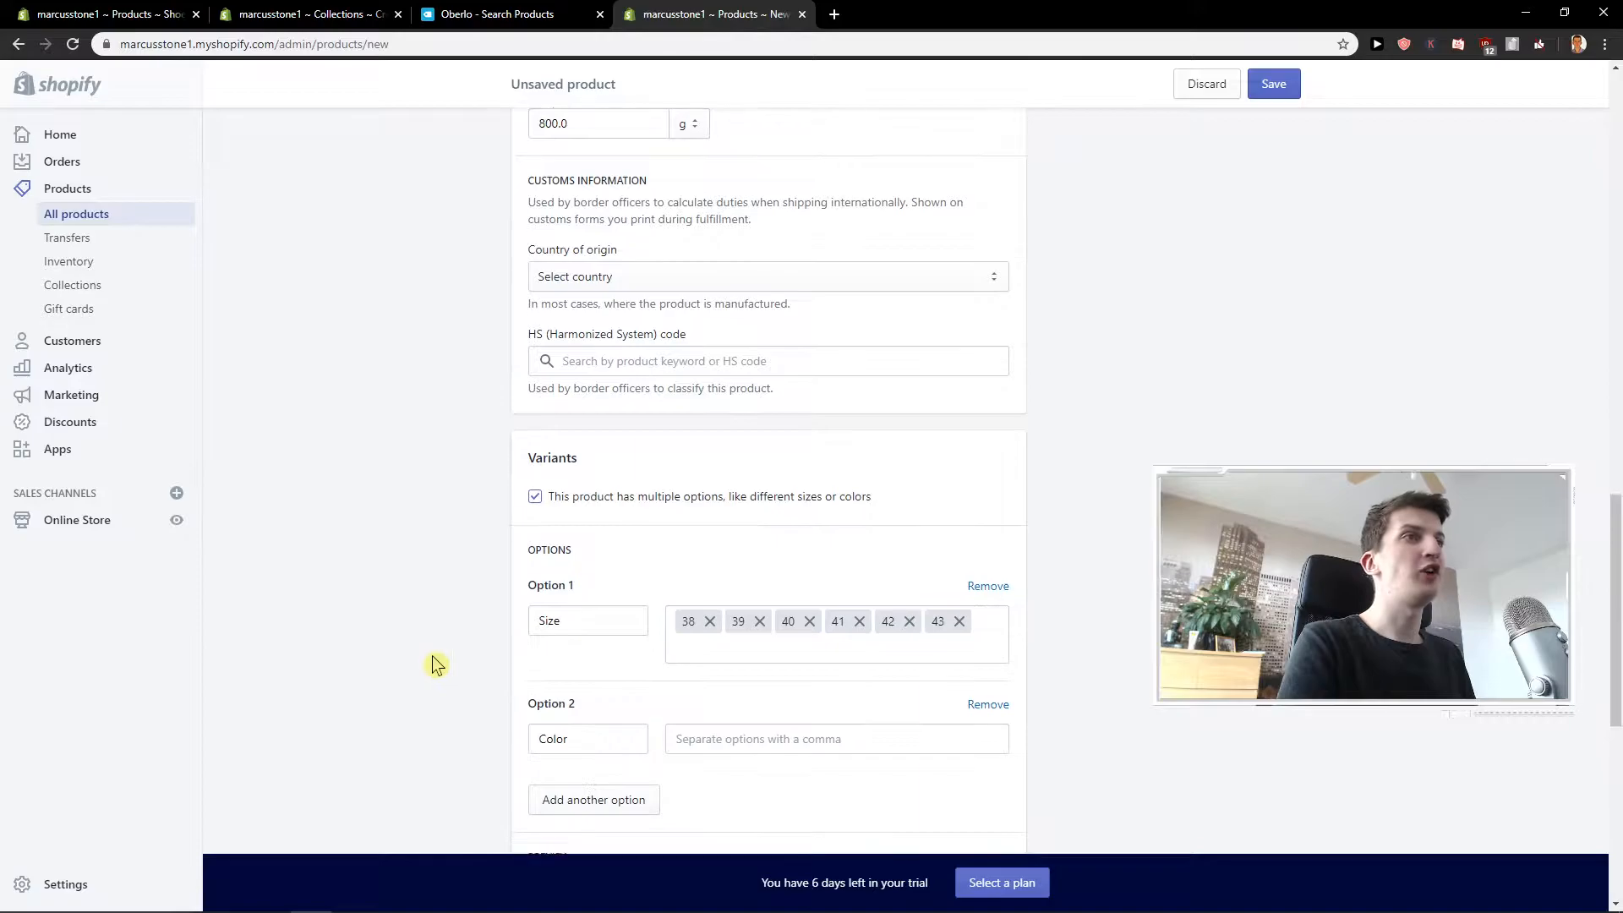
scroll(435, 664, down, 1)
click(724, 661)
text(wh)
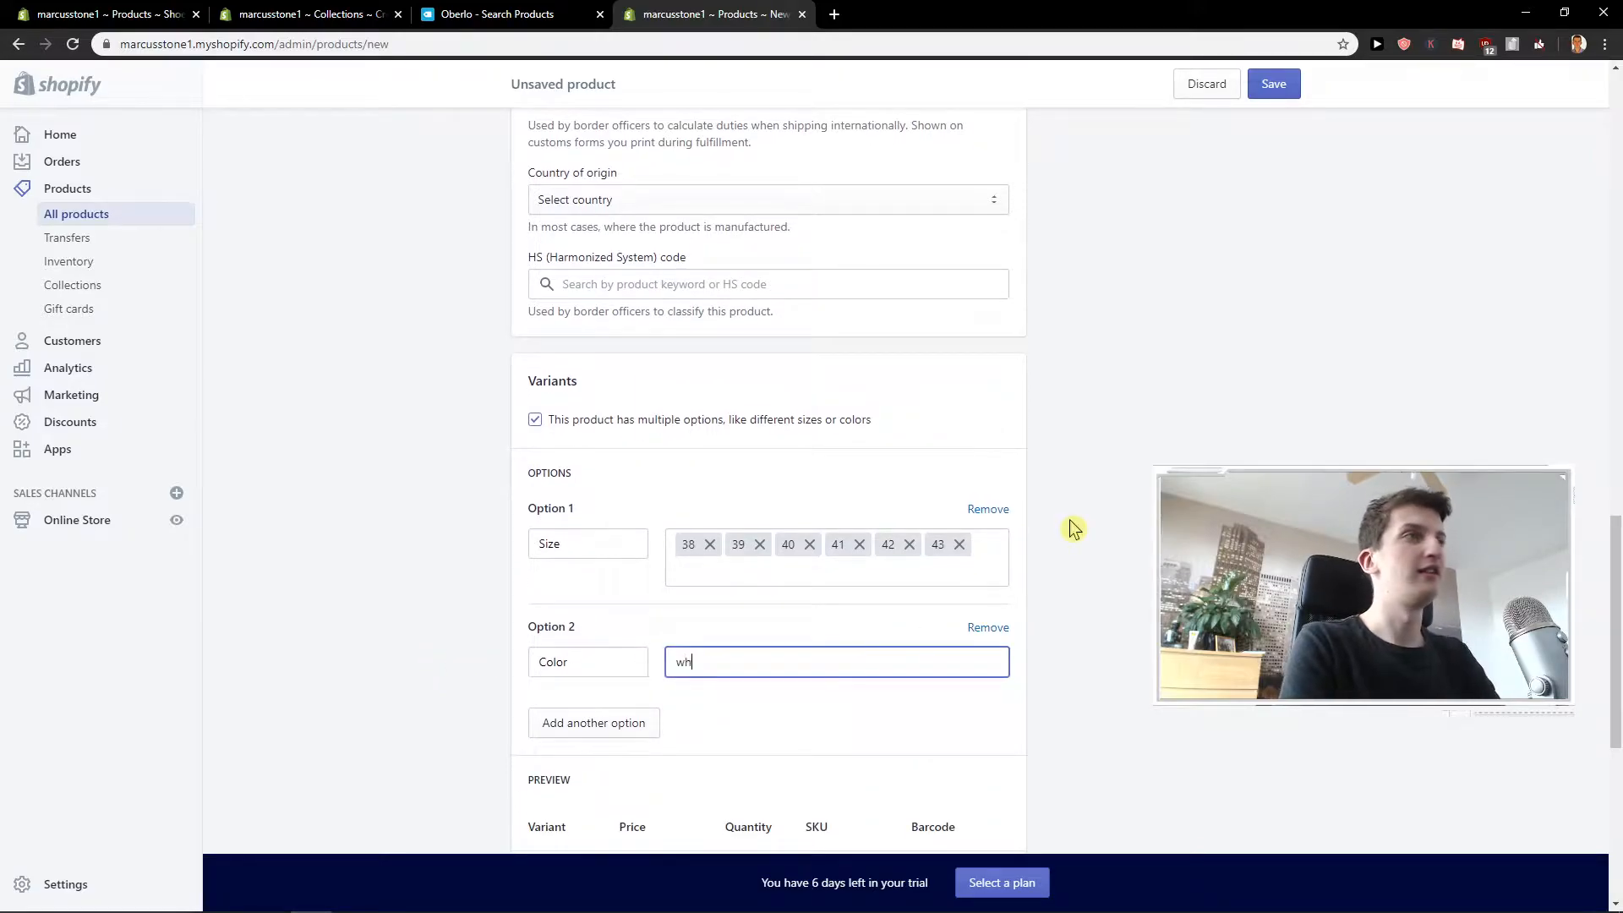
text(ite,black,)
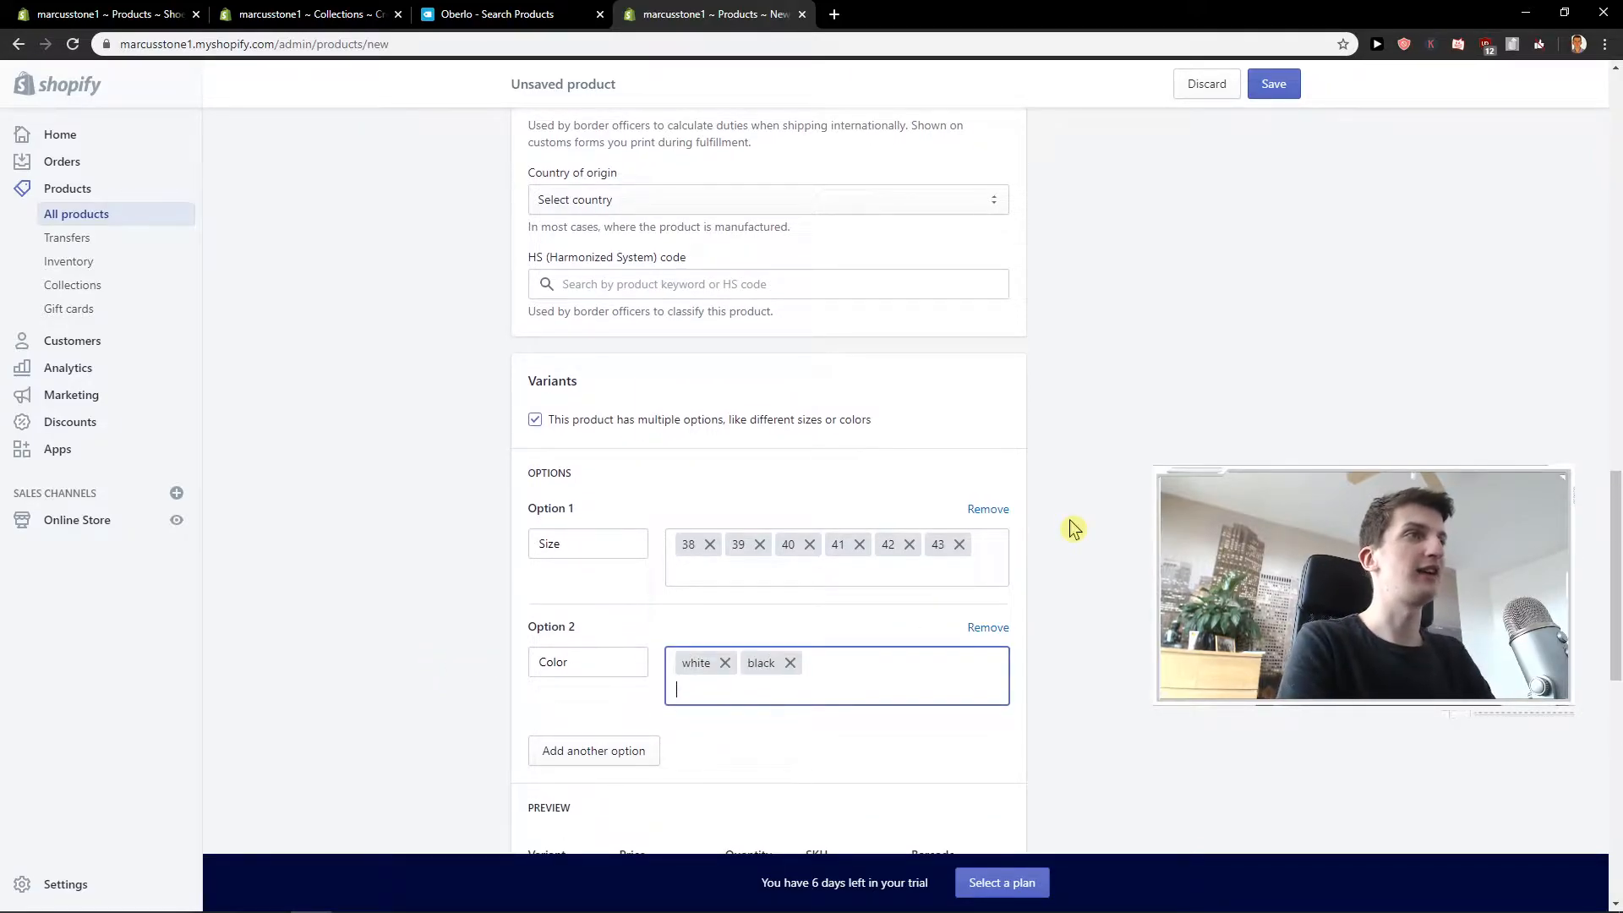
Look through the variant preview, then open the search engine listing for editing and examine its page title, description and URL handle.
scroll(981, 524, down, 4)
scroll(968, 518, down, 2)
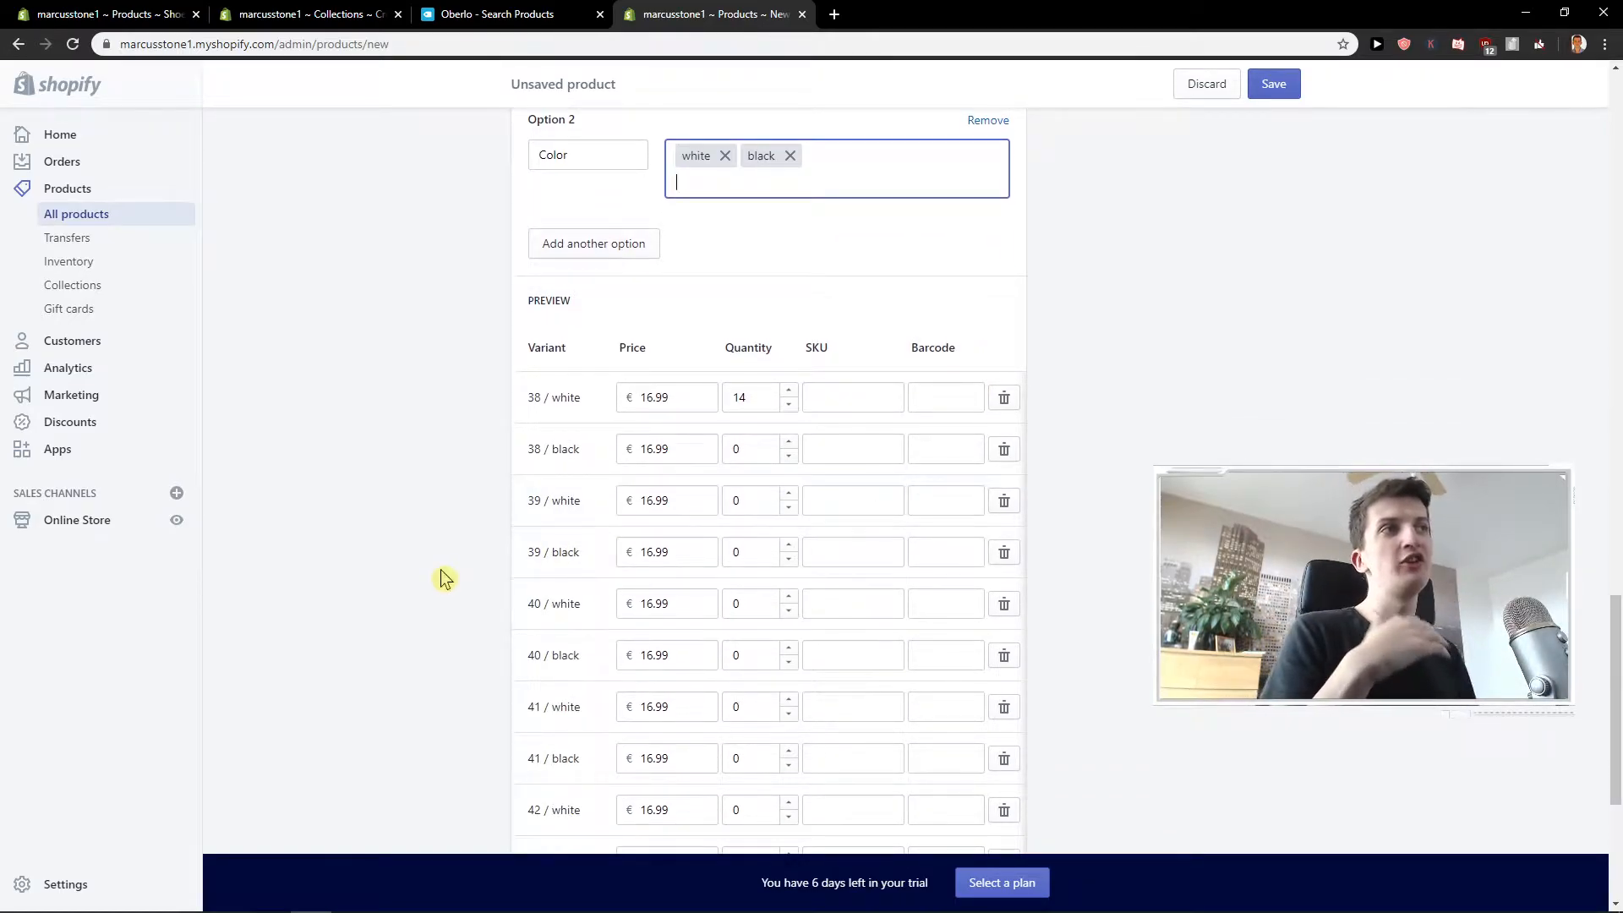
scroll(439, 572, down, 3)
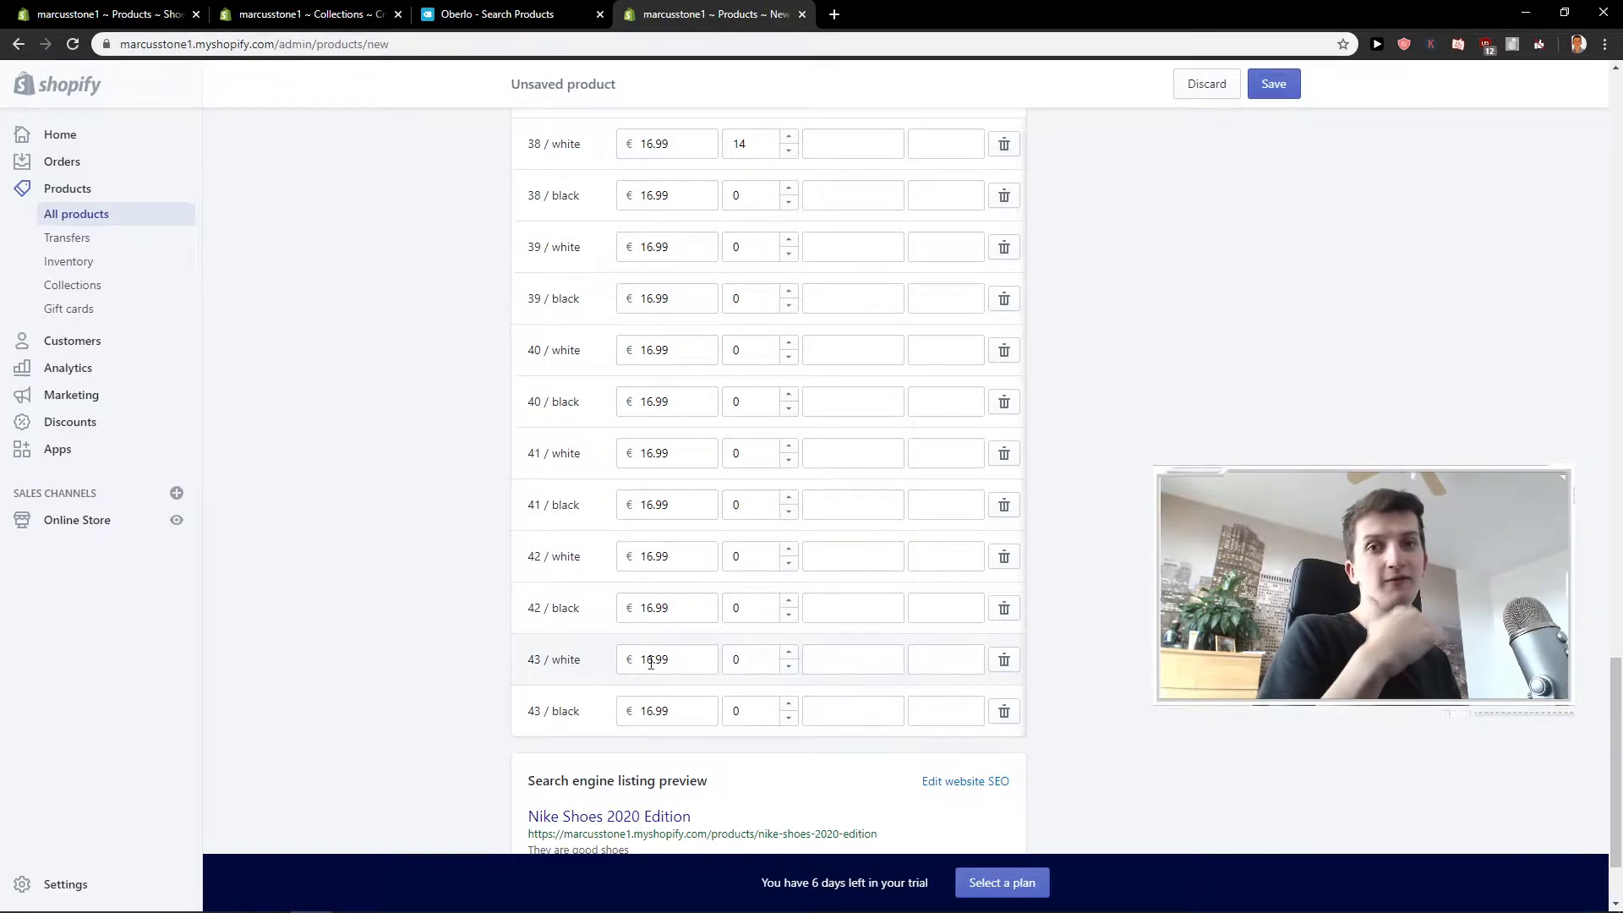
scroll(505, 665, down, 2)
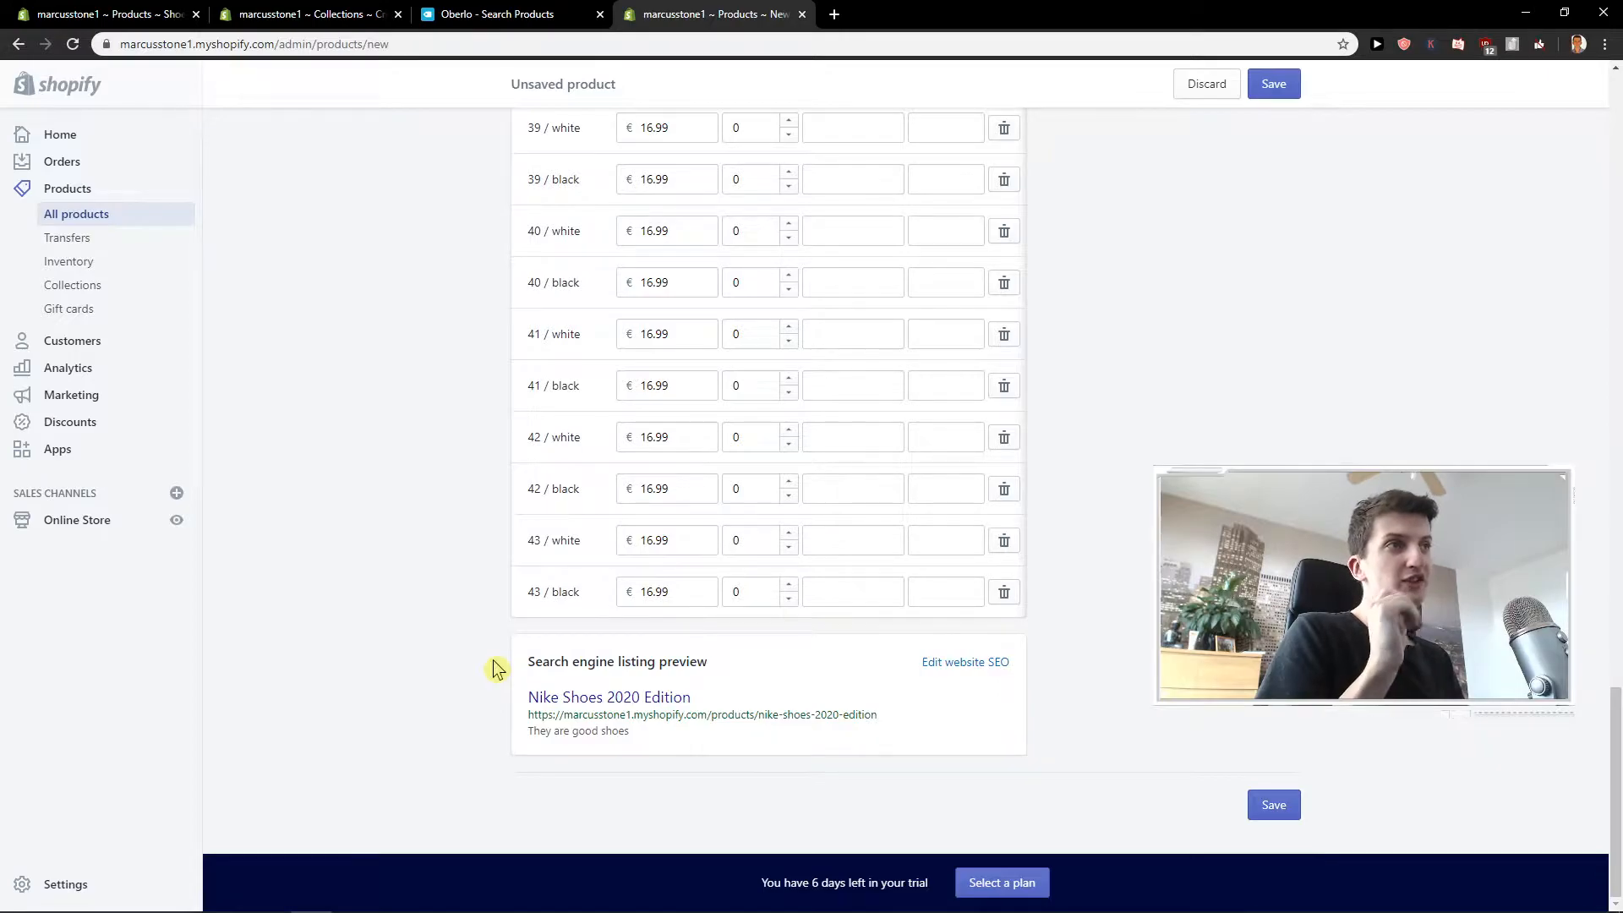
click(931, 665)
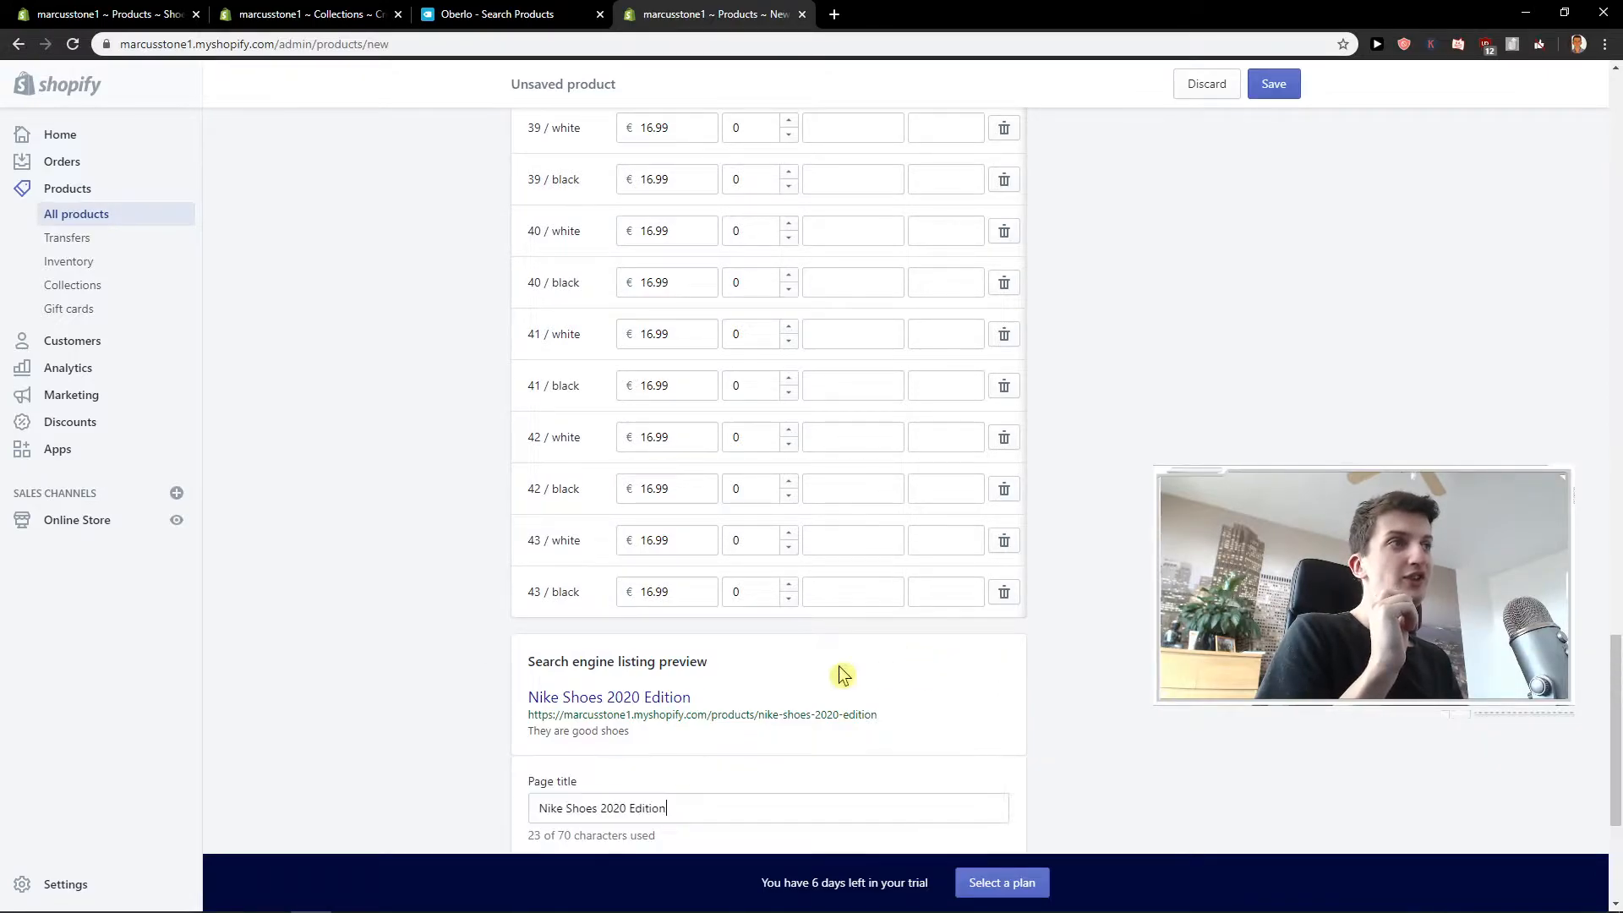
scroll(380, 693, down, 3)
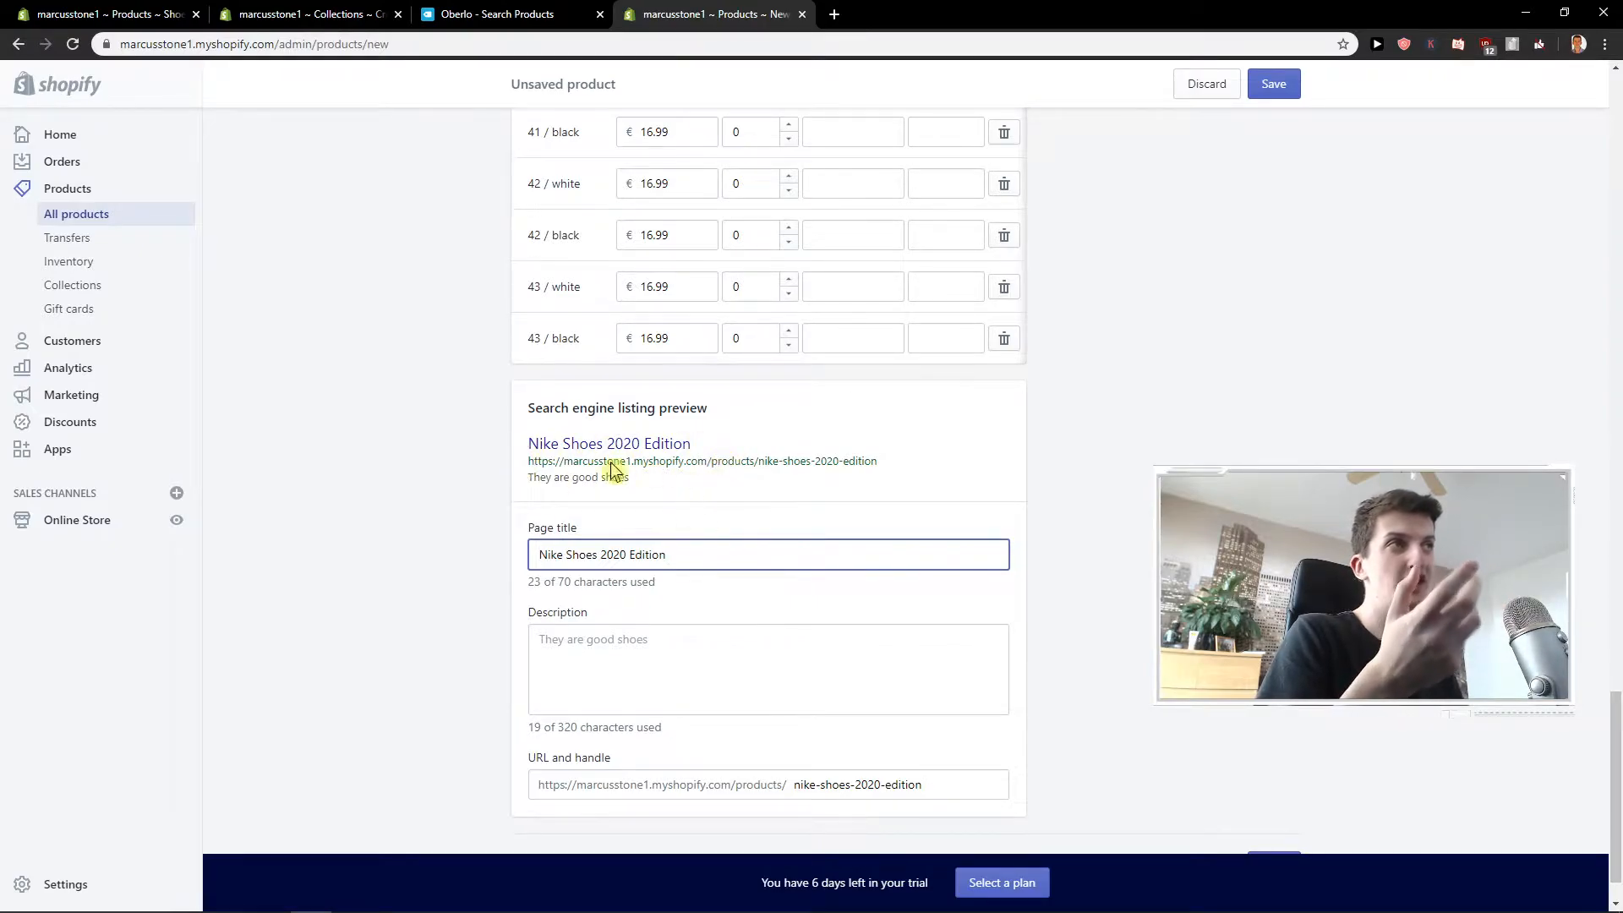
click(632, 647)
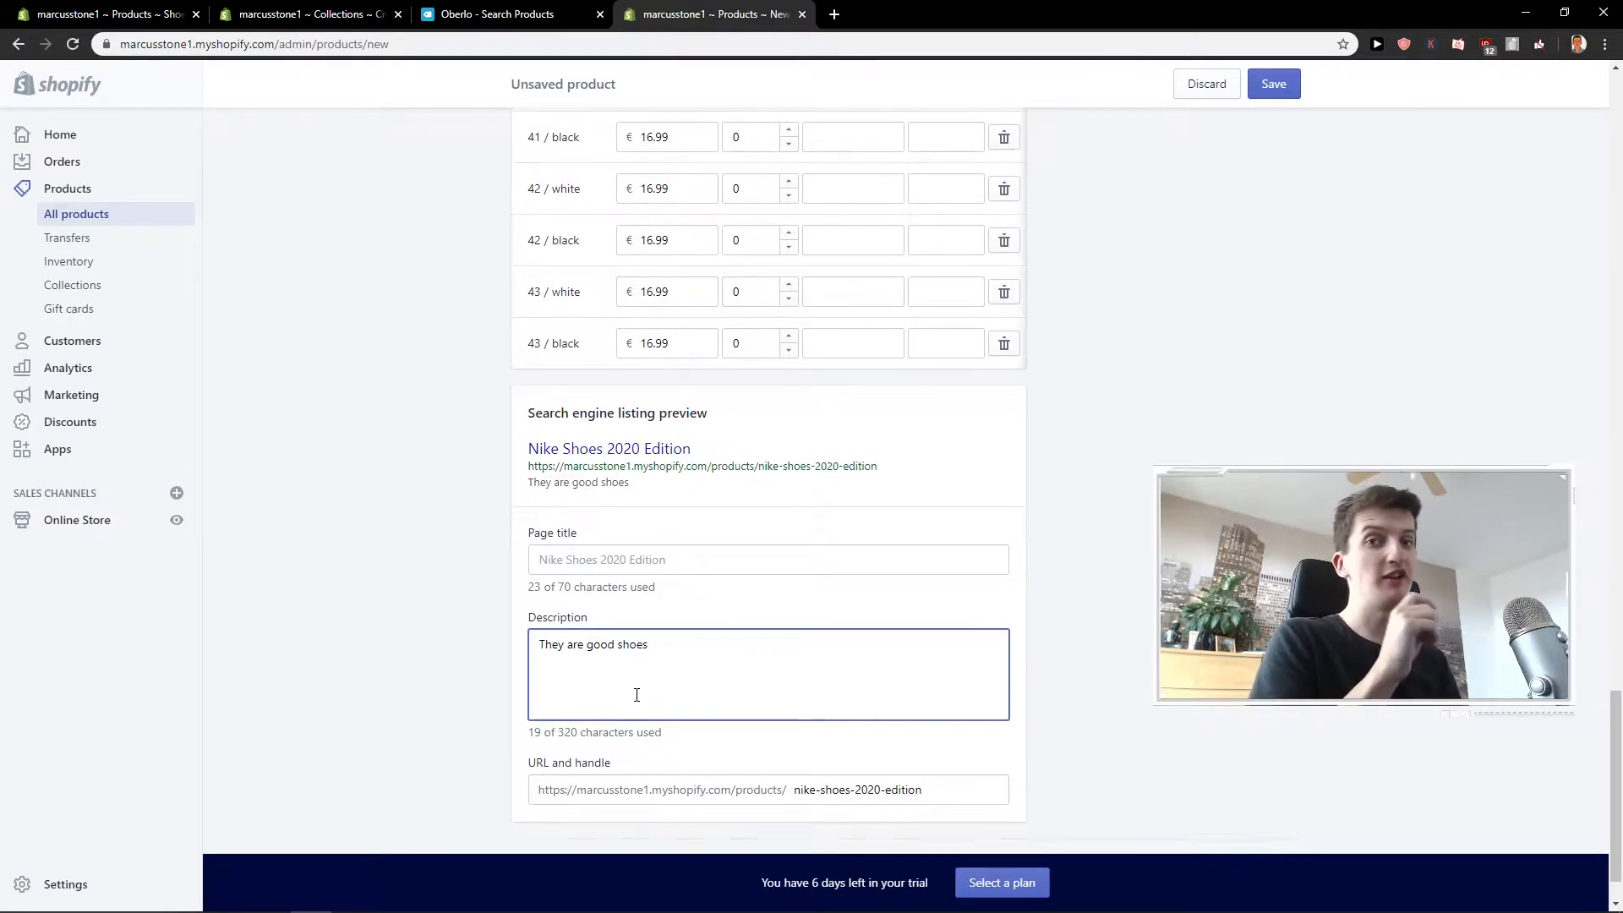
scroll(638, 694, up, 15)
scroll(824, 596, up, 11)
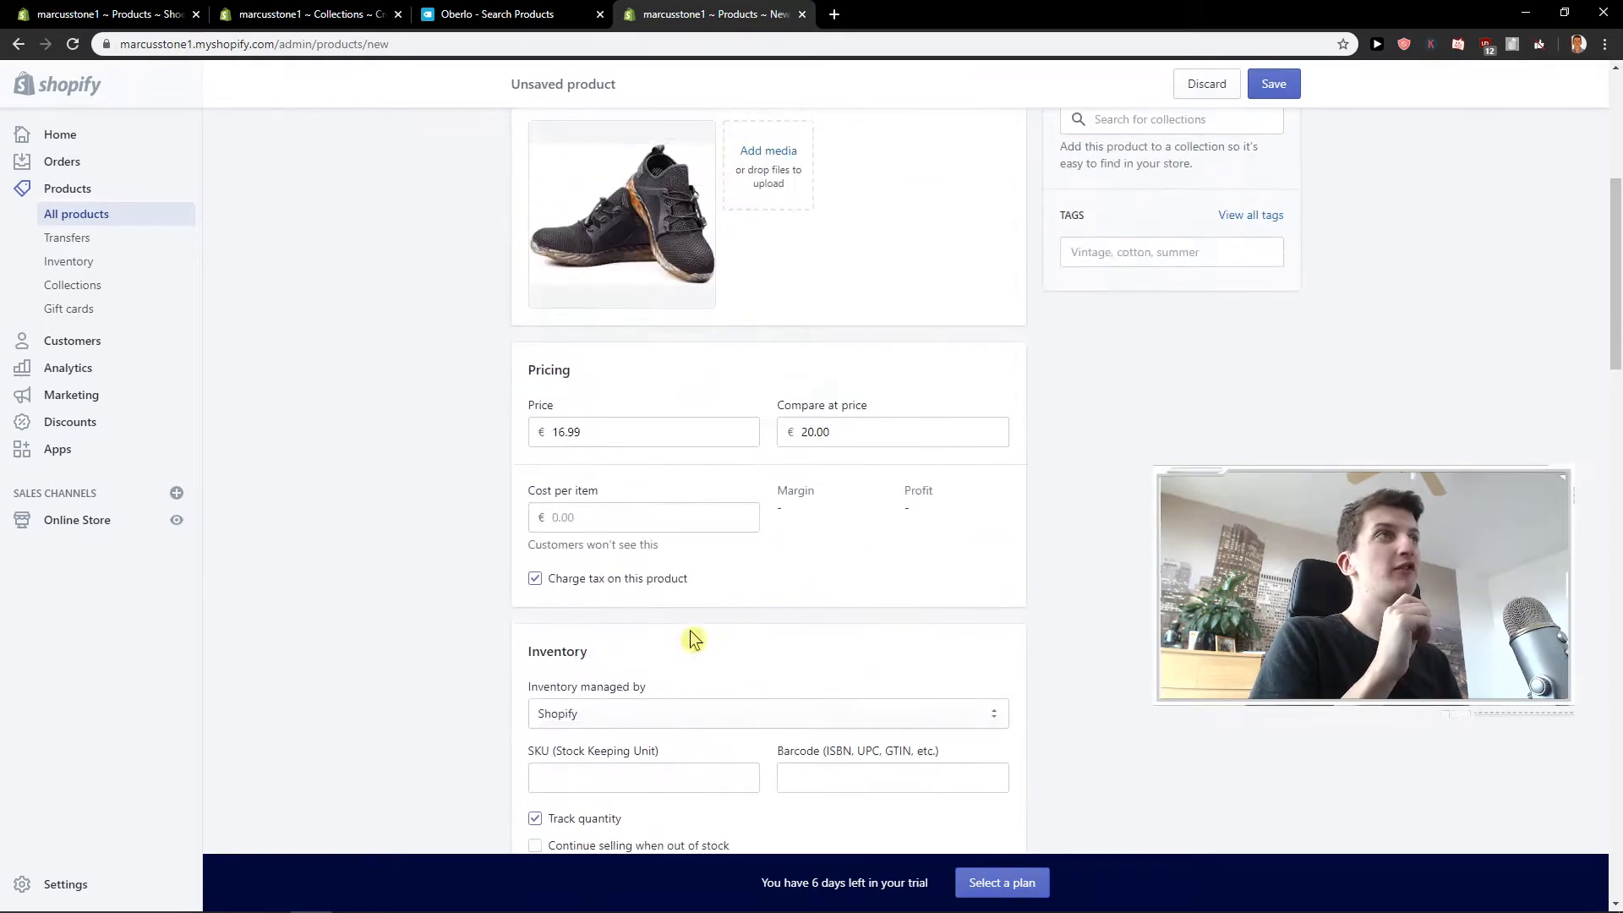
Shorten the product's URL handle in the search engine listing to nike-2020-edition.
scroll(764, 392, down, 7)
scroll(488, 566, down, 15)
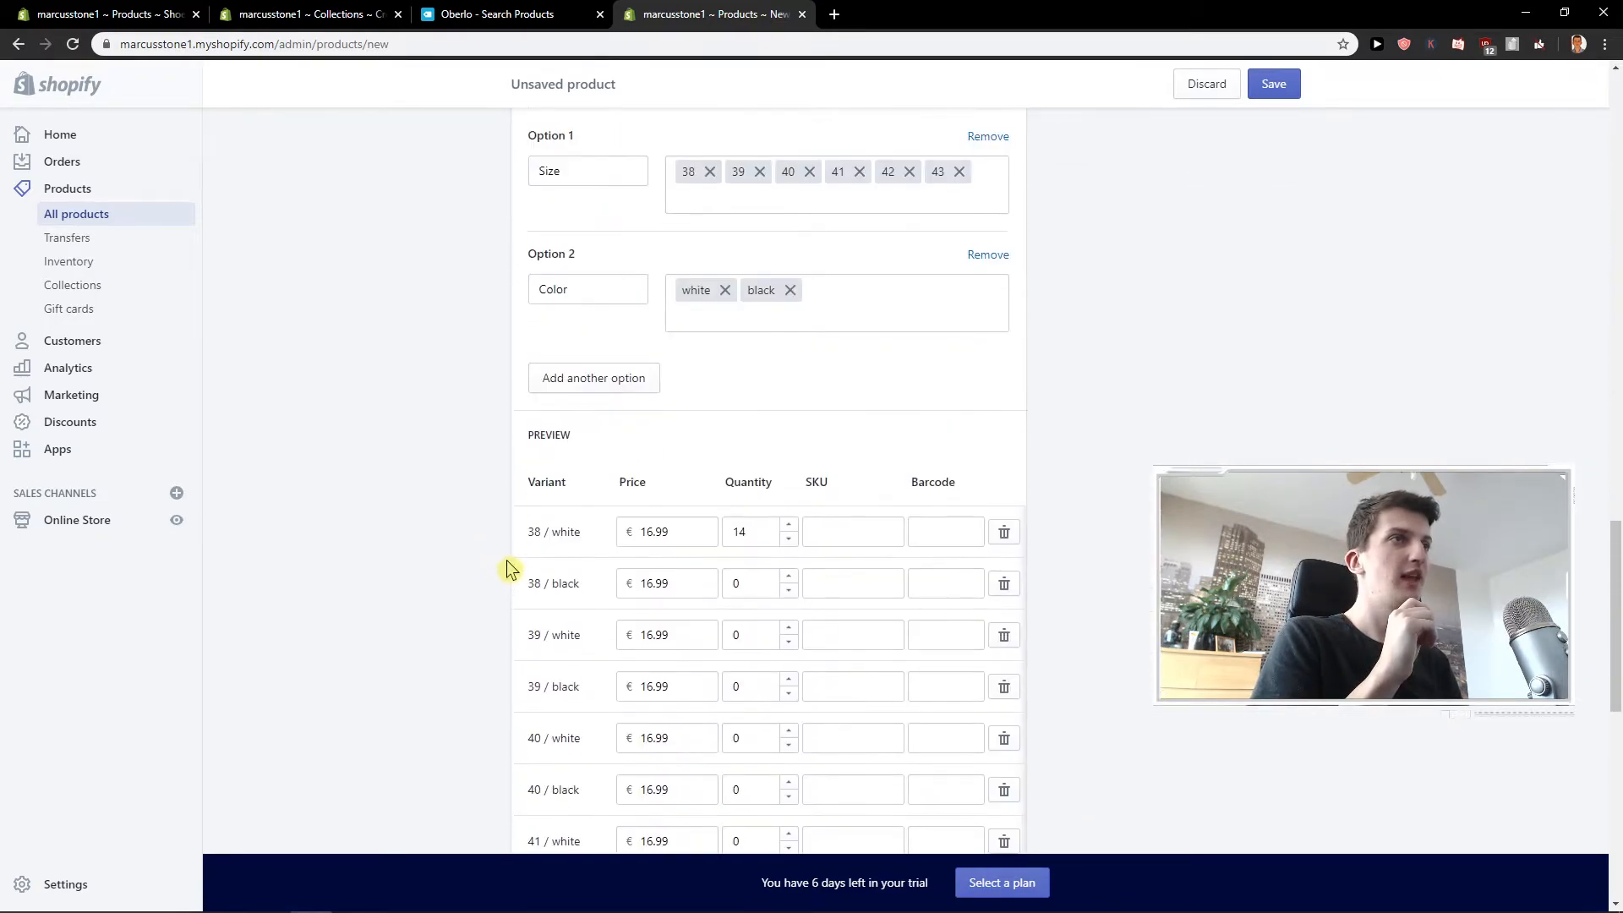
click(535, 720)
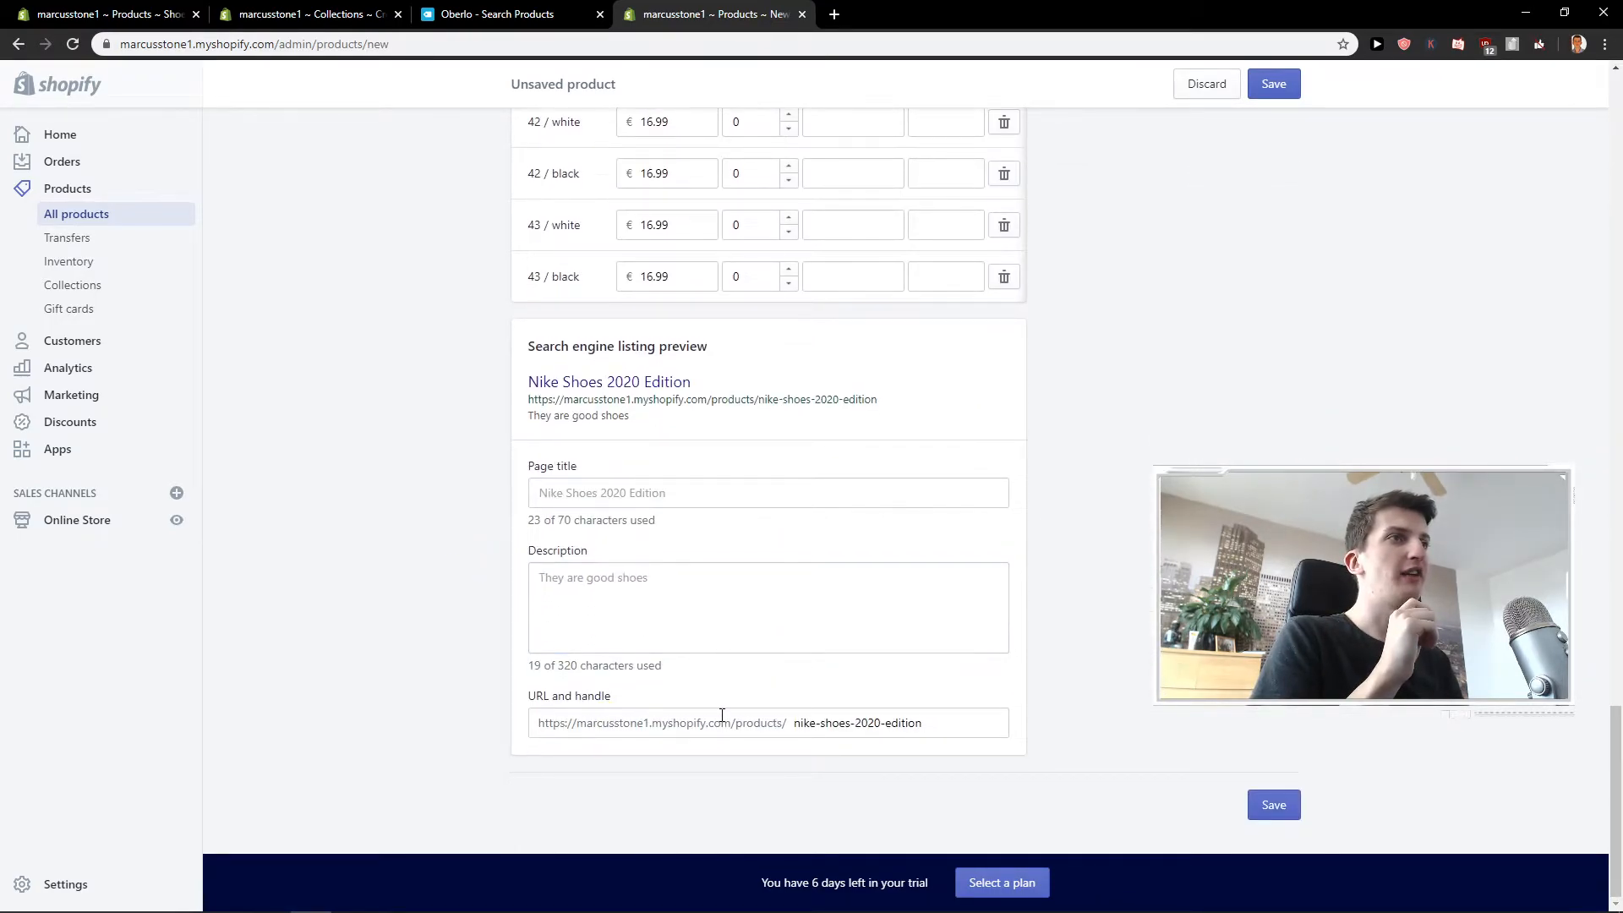
drag(849, 724, 816, 723)
key(BackSpace)
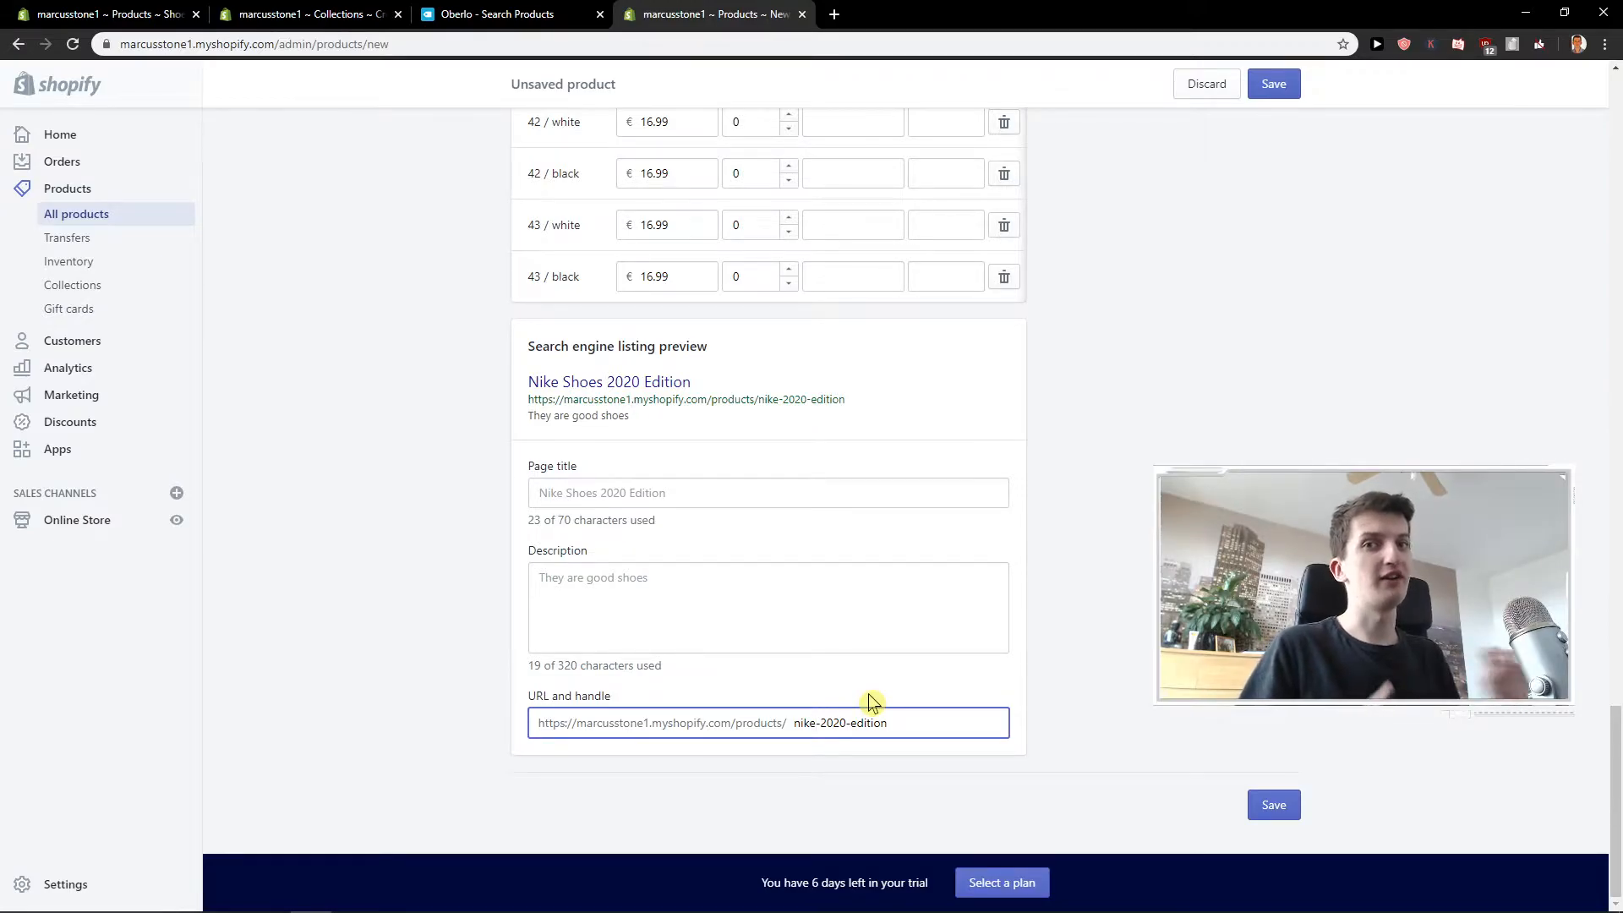
Set the product type to shoes and the vendor to nike in the product's organization details.
scroll(903, 684, up, 2)
scroll(903, 685, up, 20)
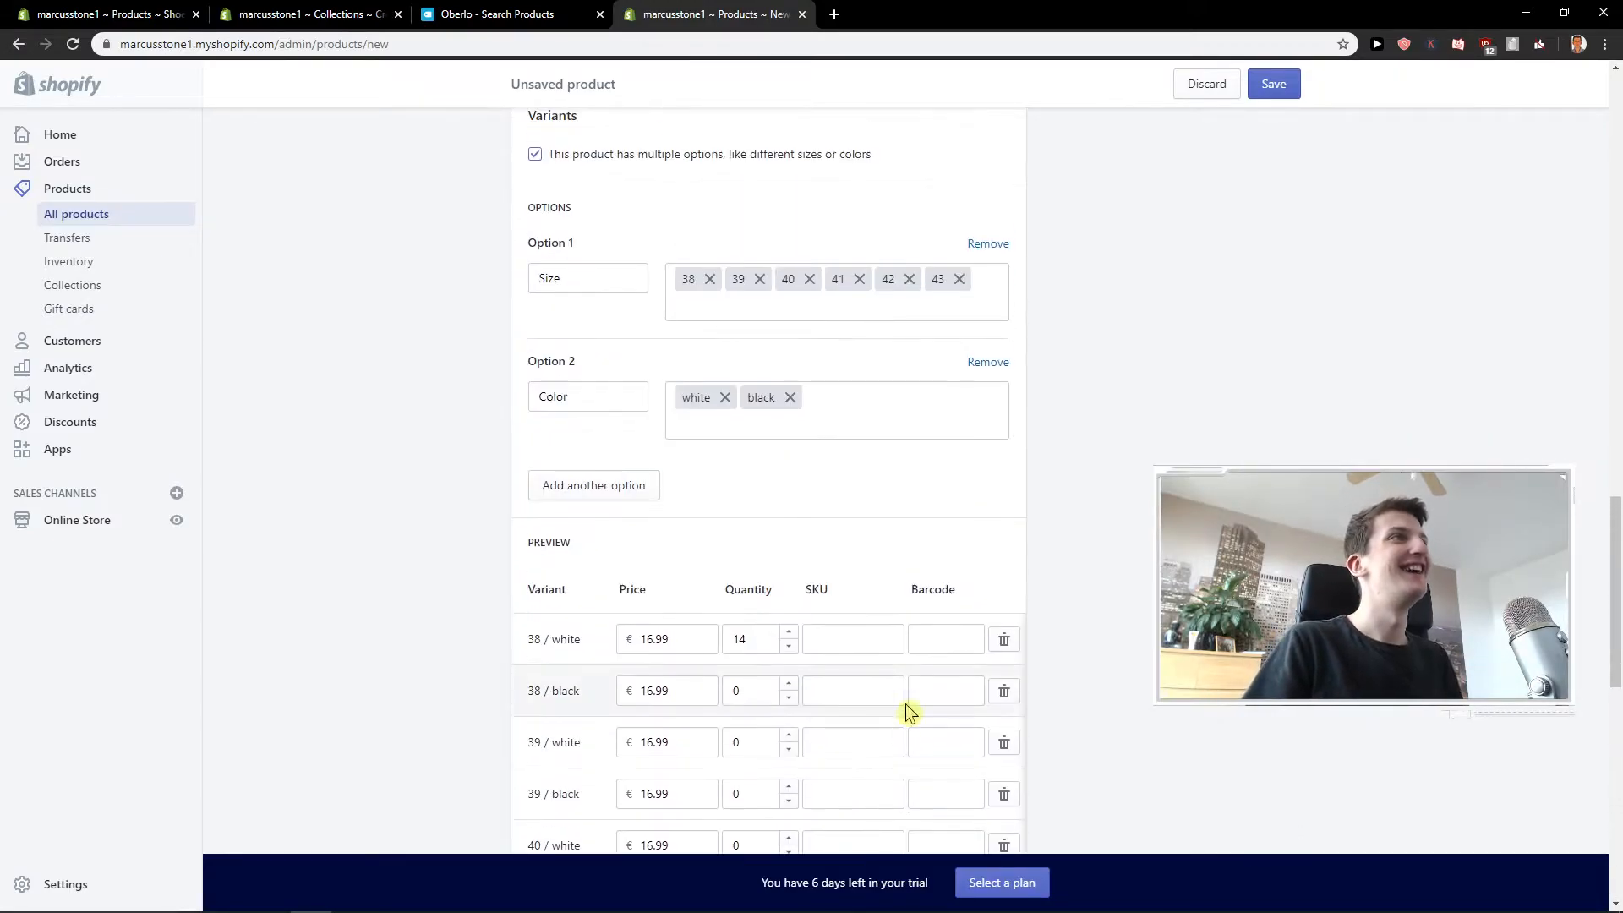
drag(1058, 372, 1178, 375)
click(1130, 433)
text(shoes)
click(1150, 469)
click(1145, 431)
click(1123, 498)
text(nike)
click(1114, 533)
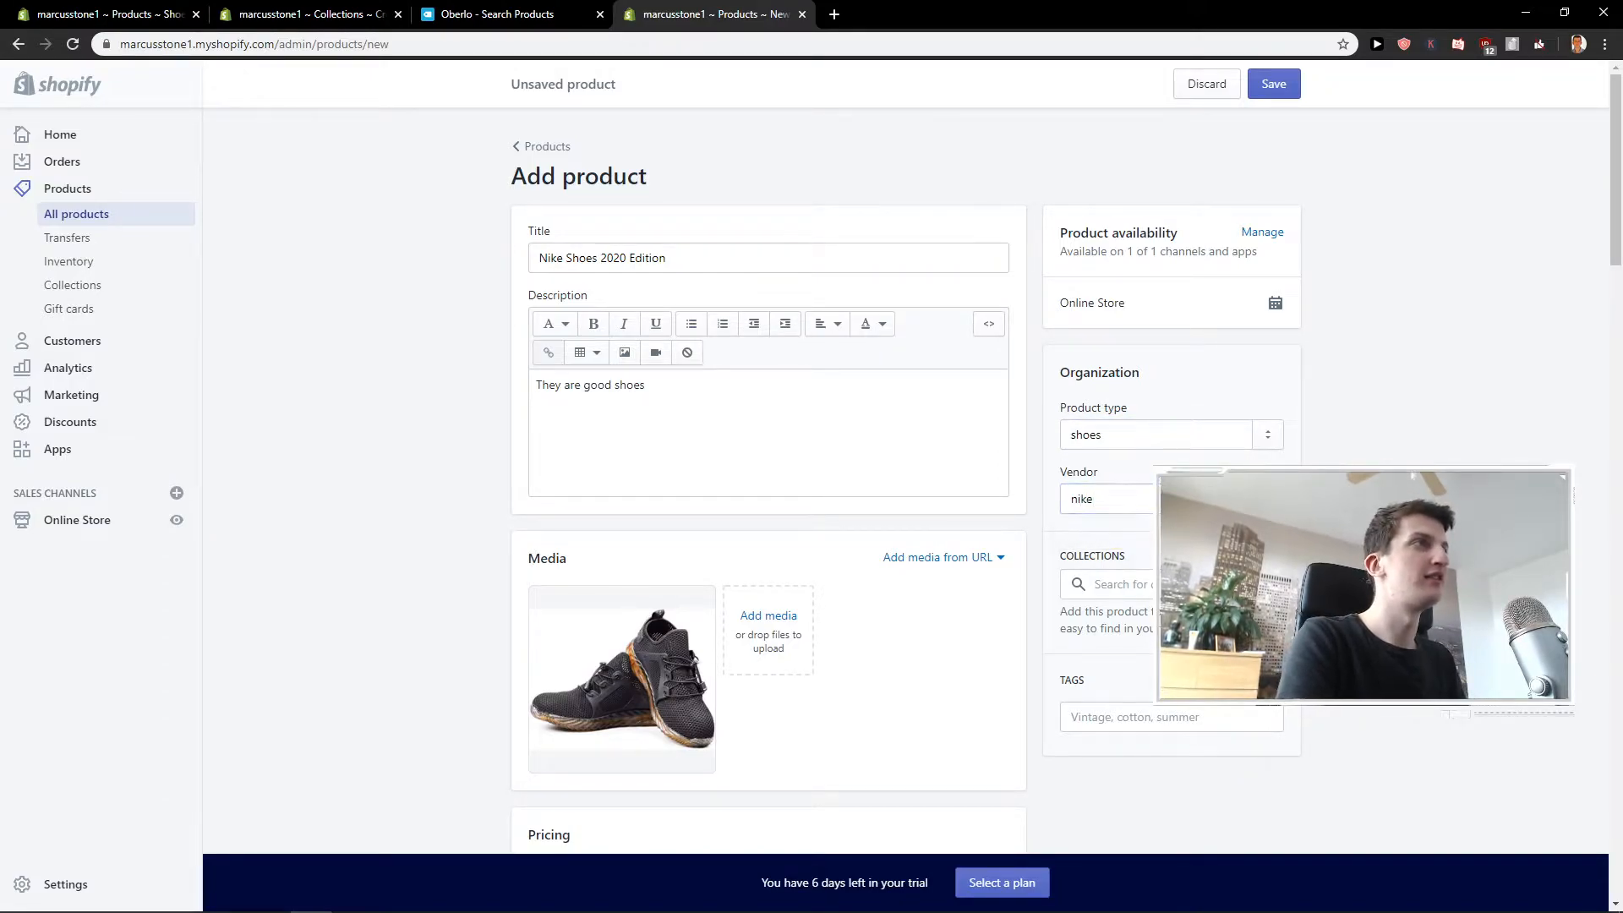
Add the tags shoes, 2020 edition, nike and summer to the product.
scroll(1124, 524, down, 1)
click(1130, 497)
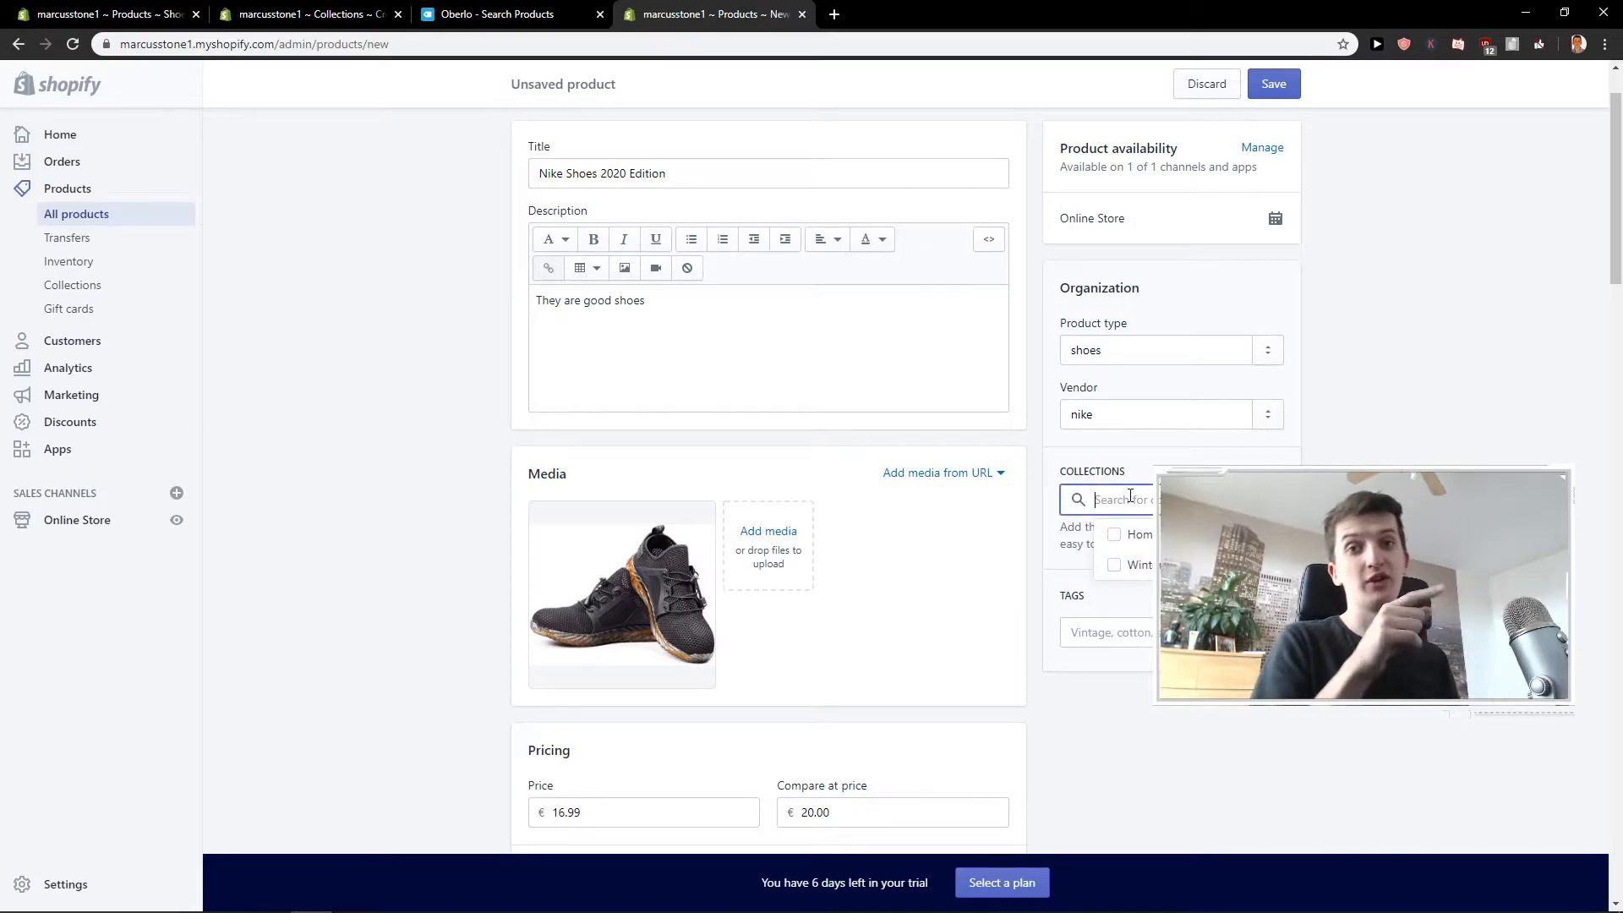
click(1090, 630)
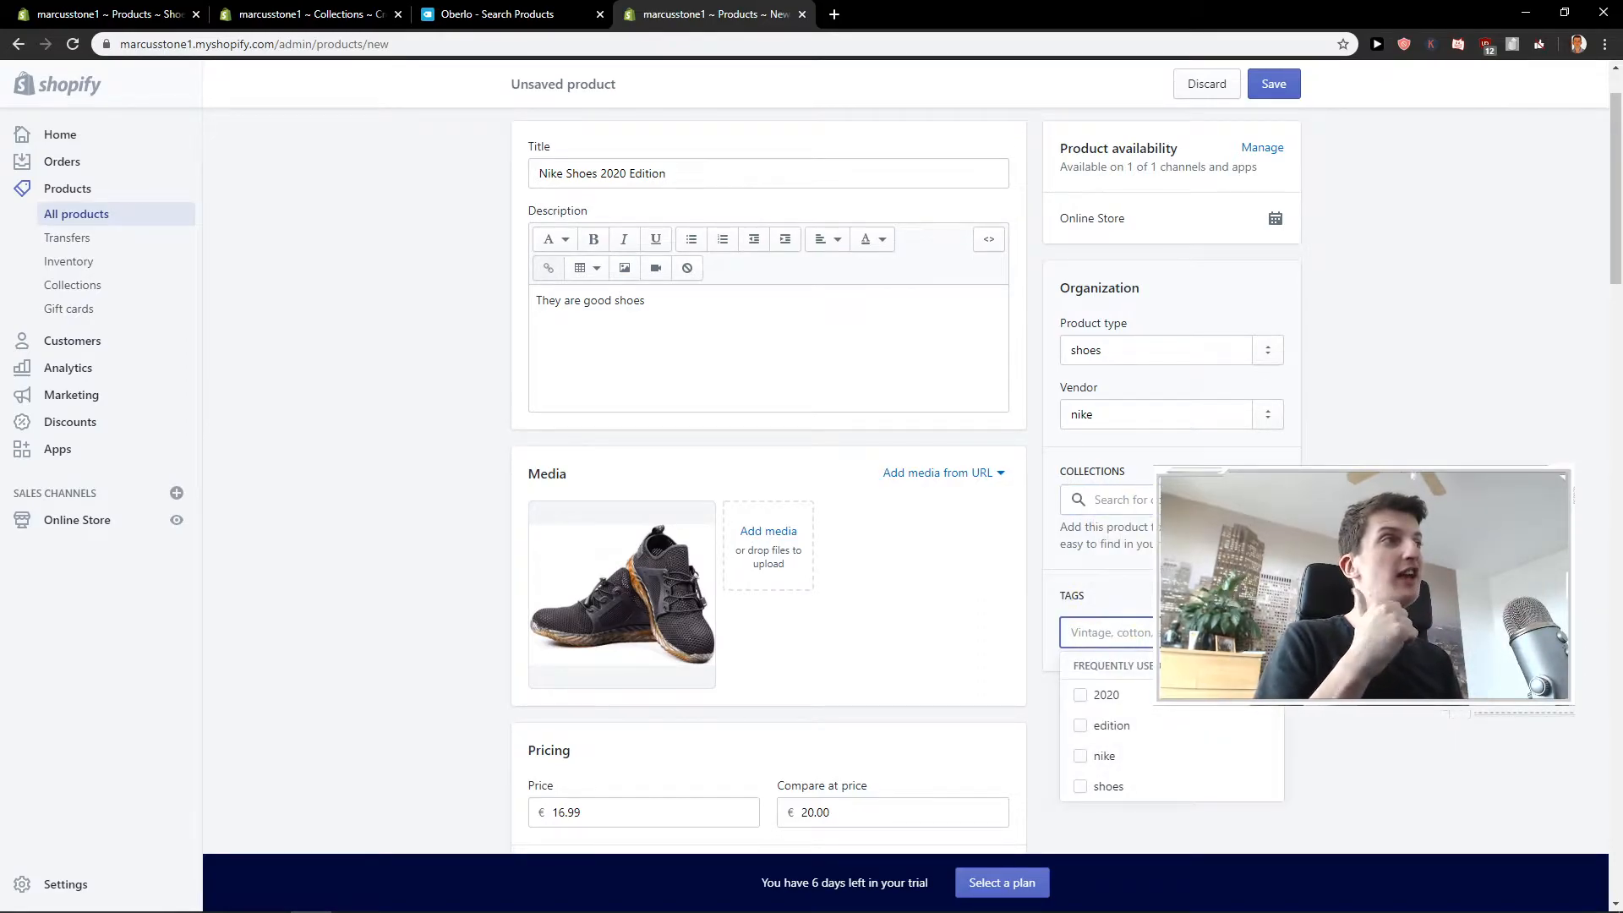
click(1099, 632)
text(shoes)
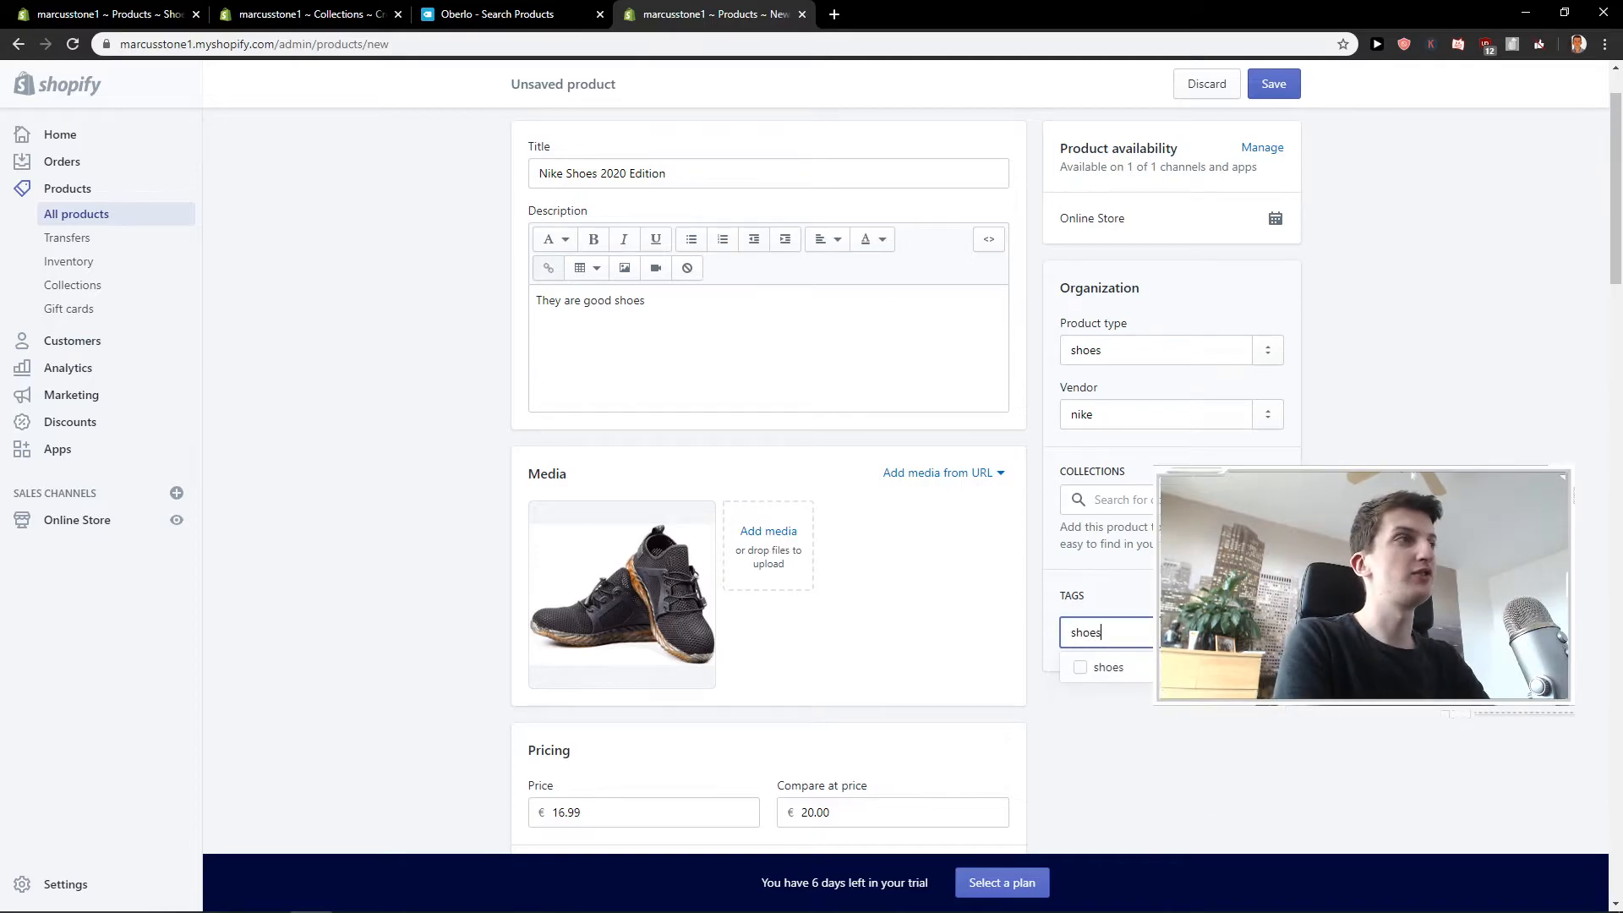
key(Return)
text(2020 edition)
key(Return)
text(nike)
key(Return)
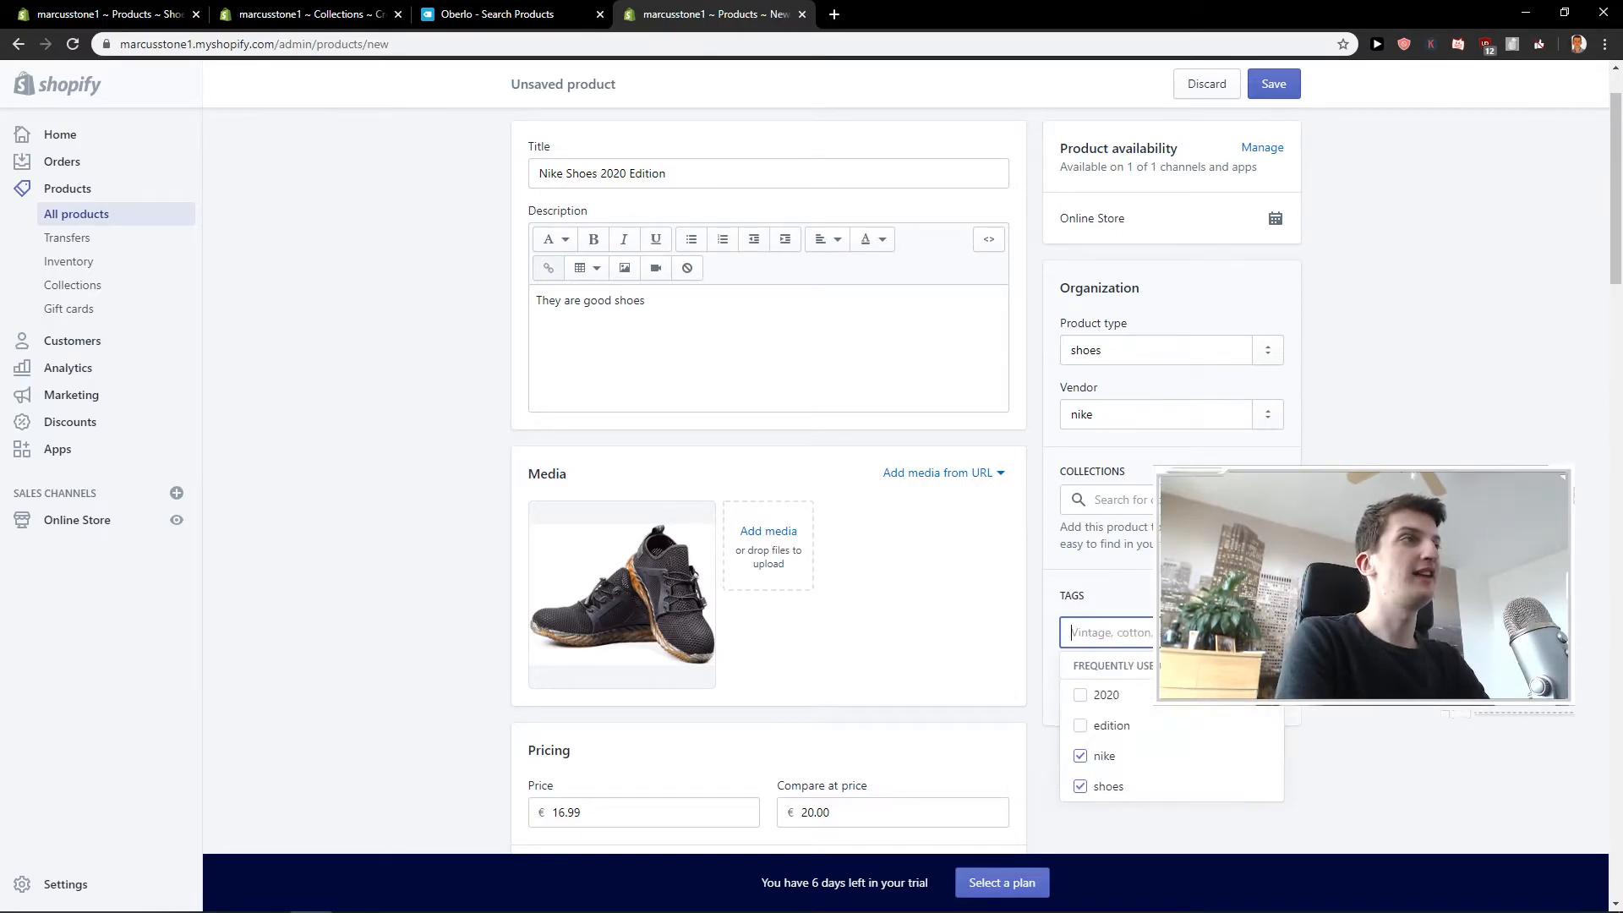
text(summer)
key(Return)
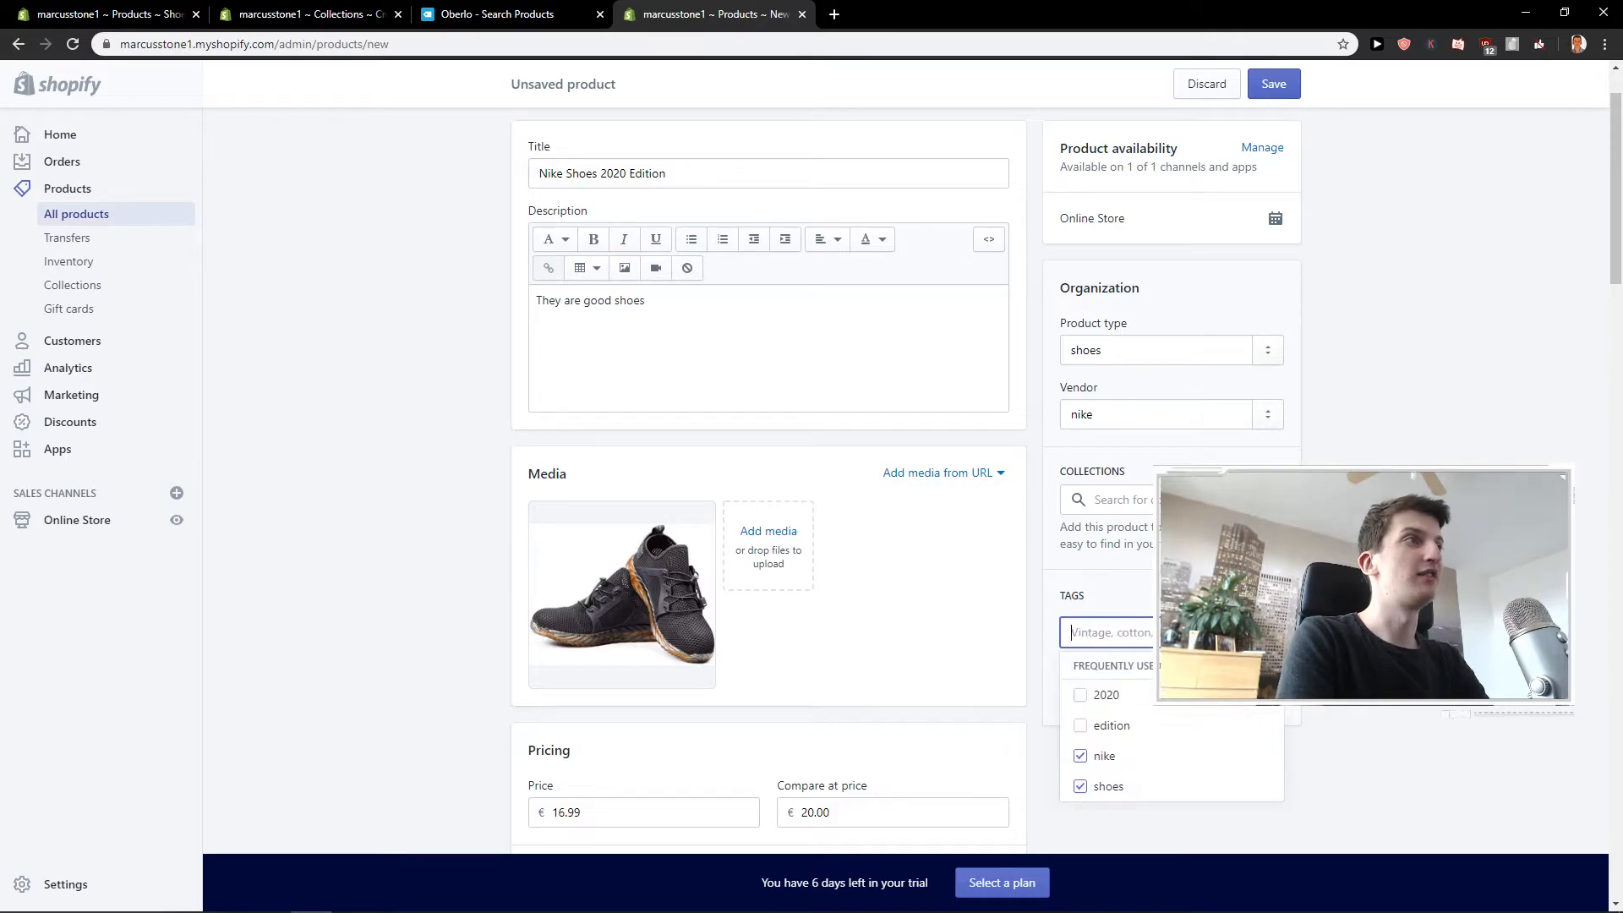
click(1370, 591)
Save the new Nike Shoes 2020 Edition product.
scroll(1369, 591, down, 1)
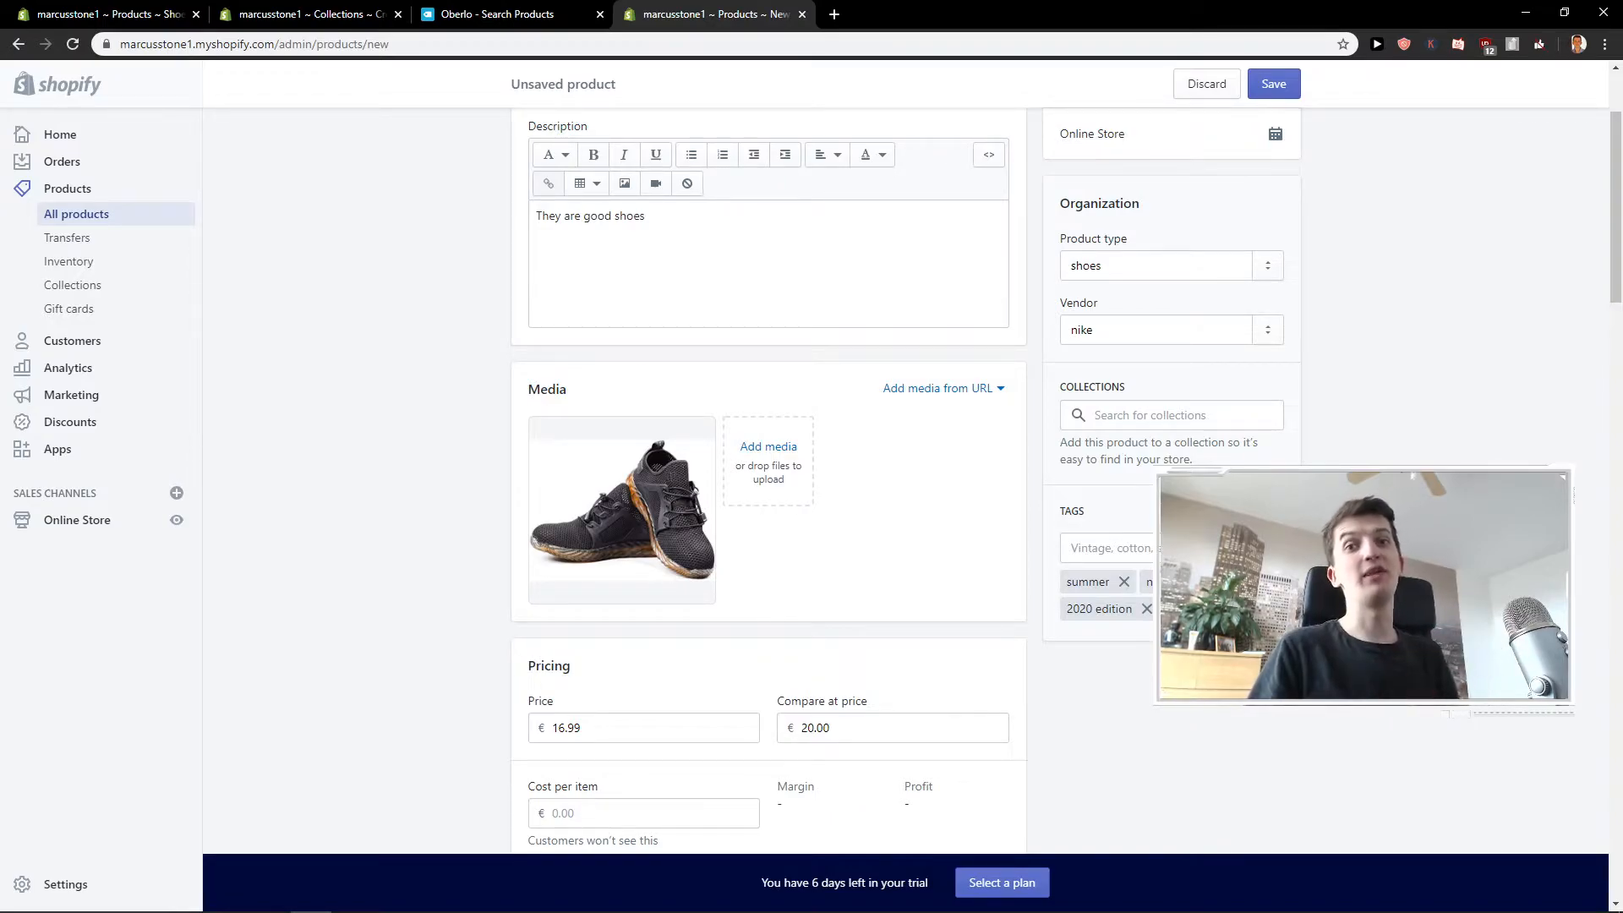
scroll(1088, 253, up, 1)
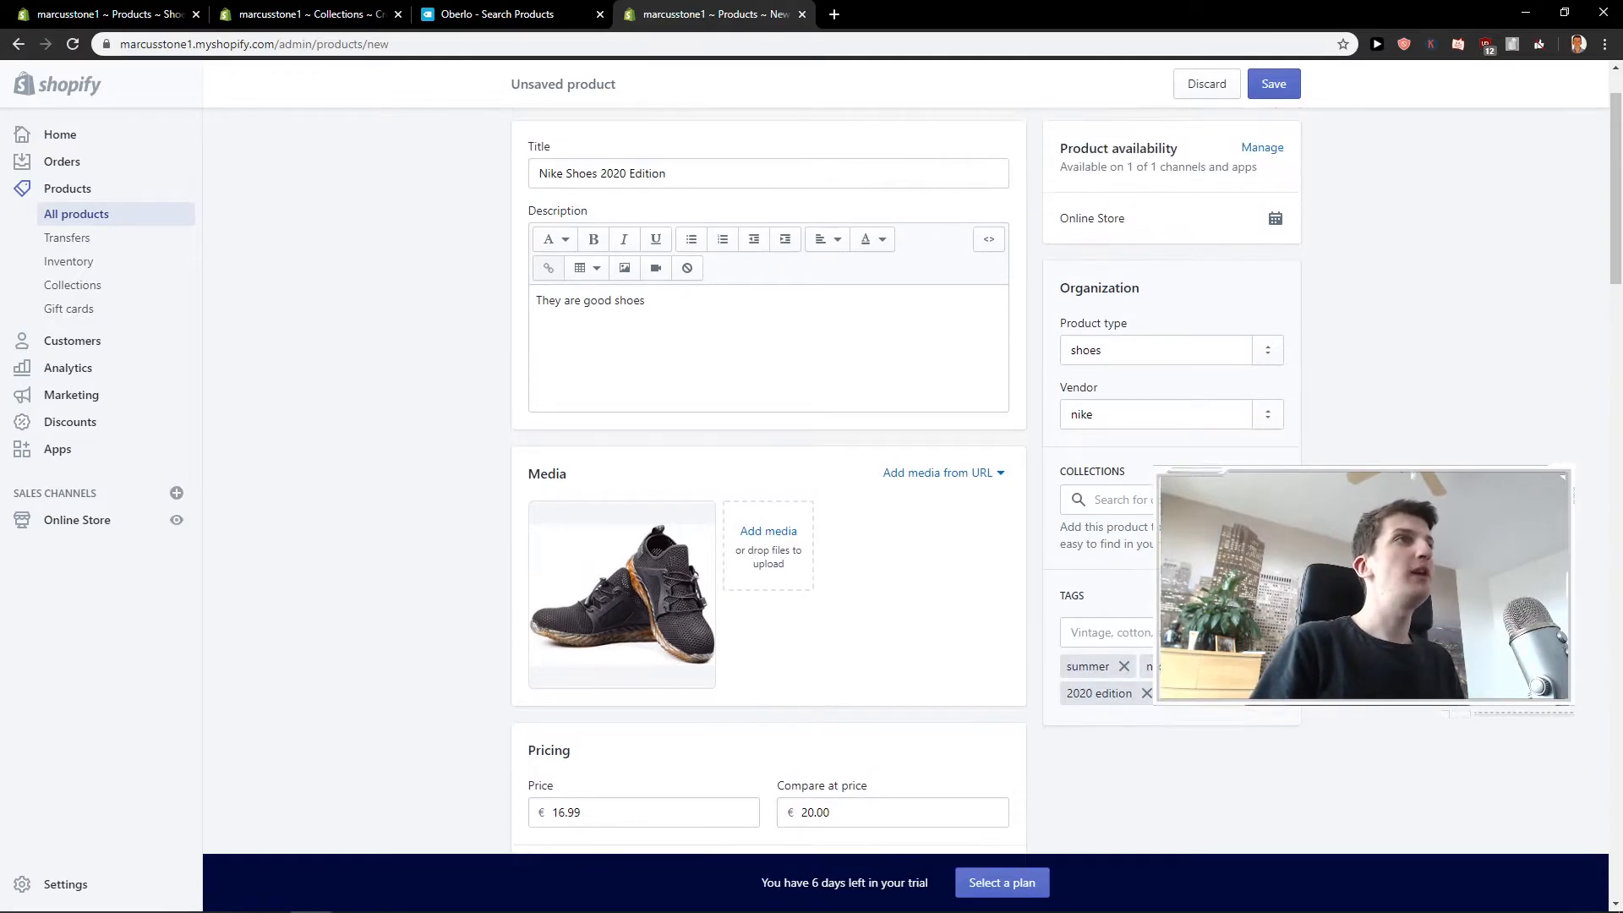
click(1263, 96)
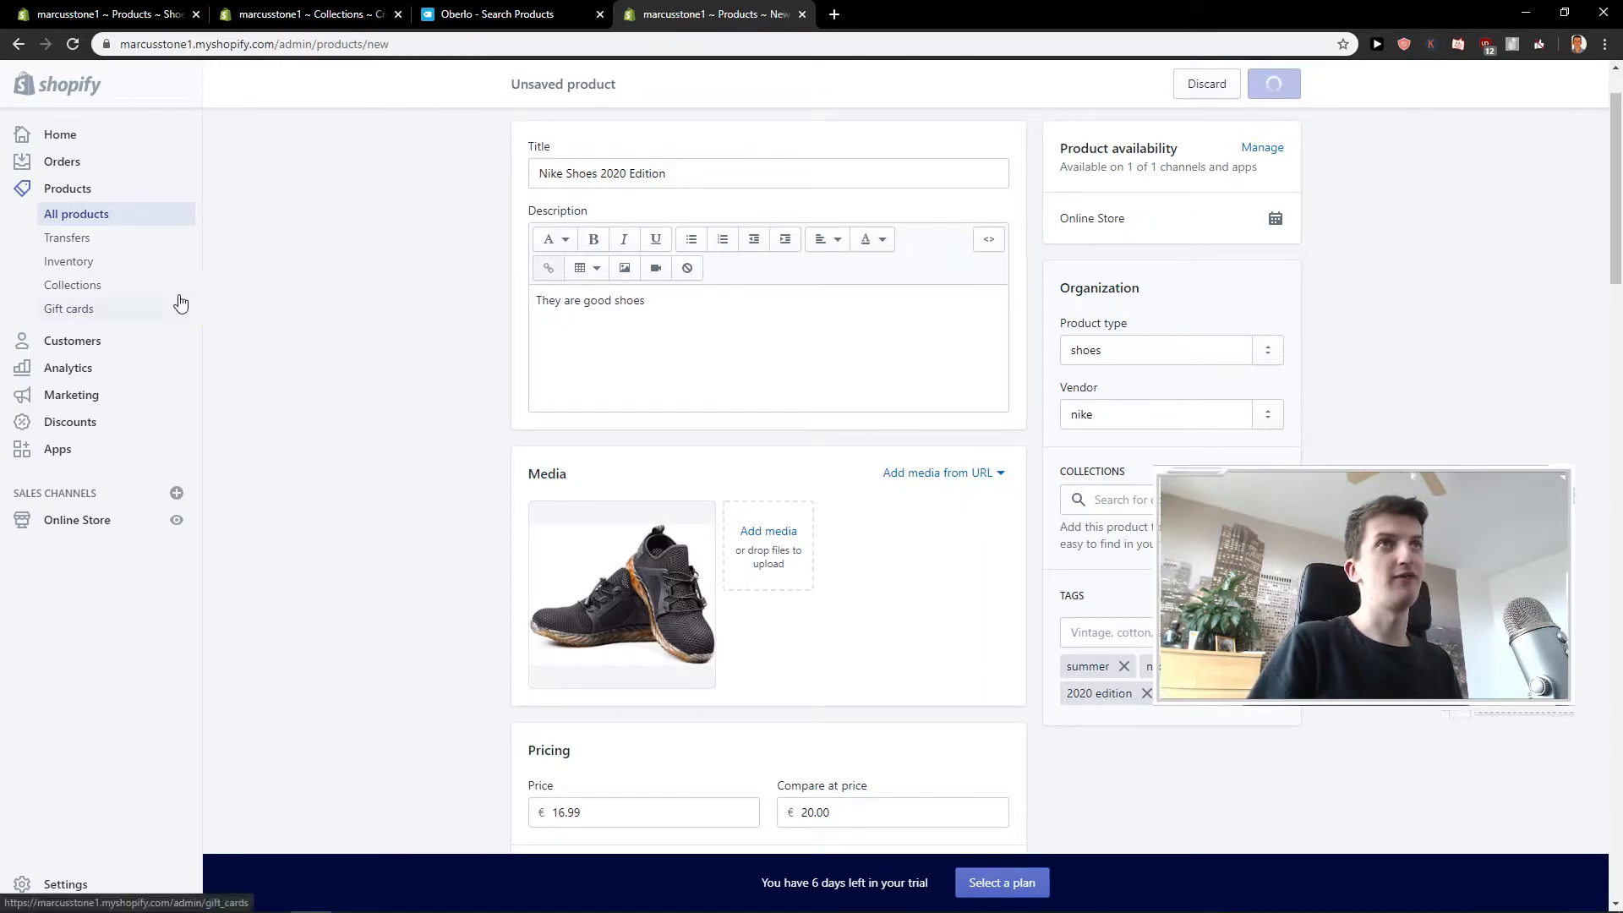
Start a new collection titled Summer Collection with the description "hehe".
click(153, 293)
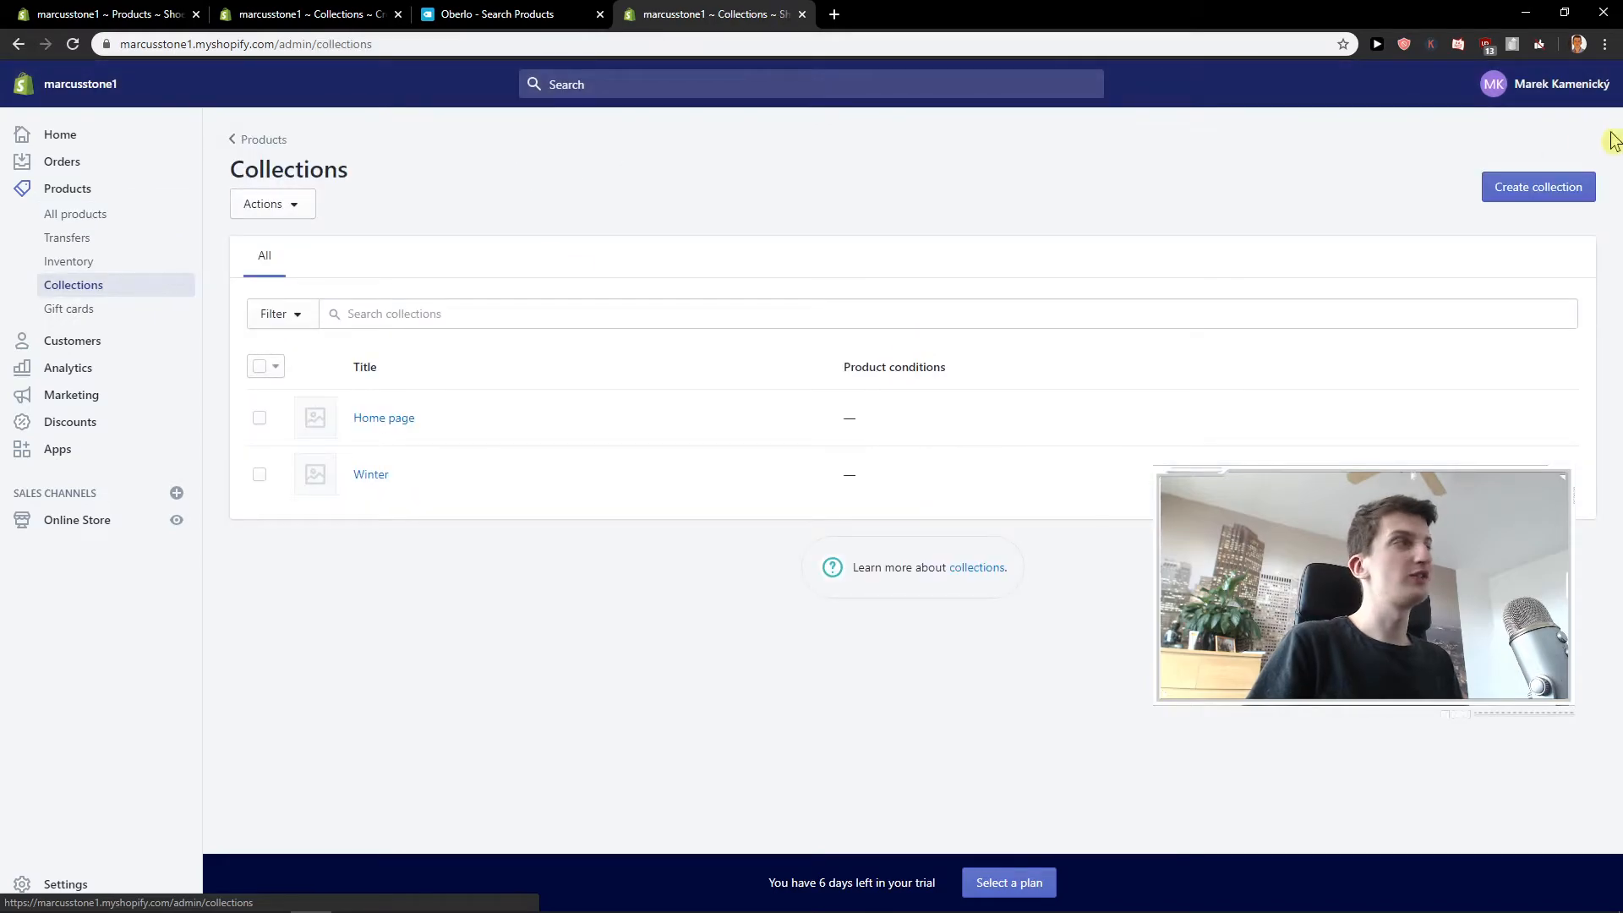
click(1519, 188)
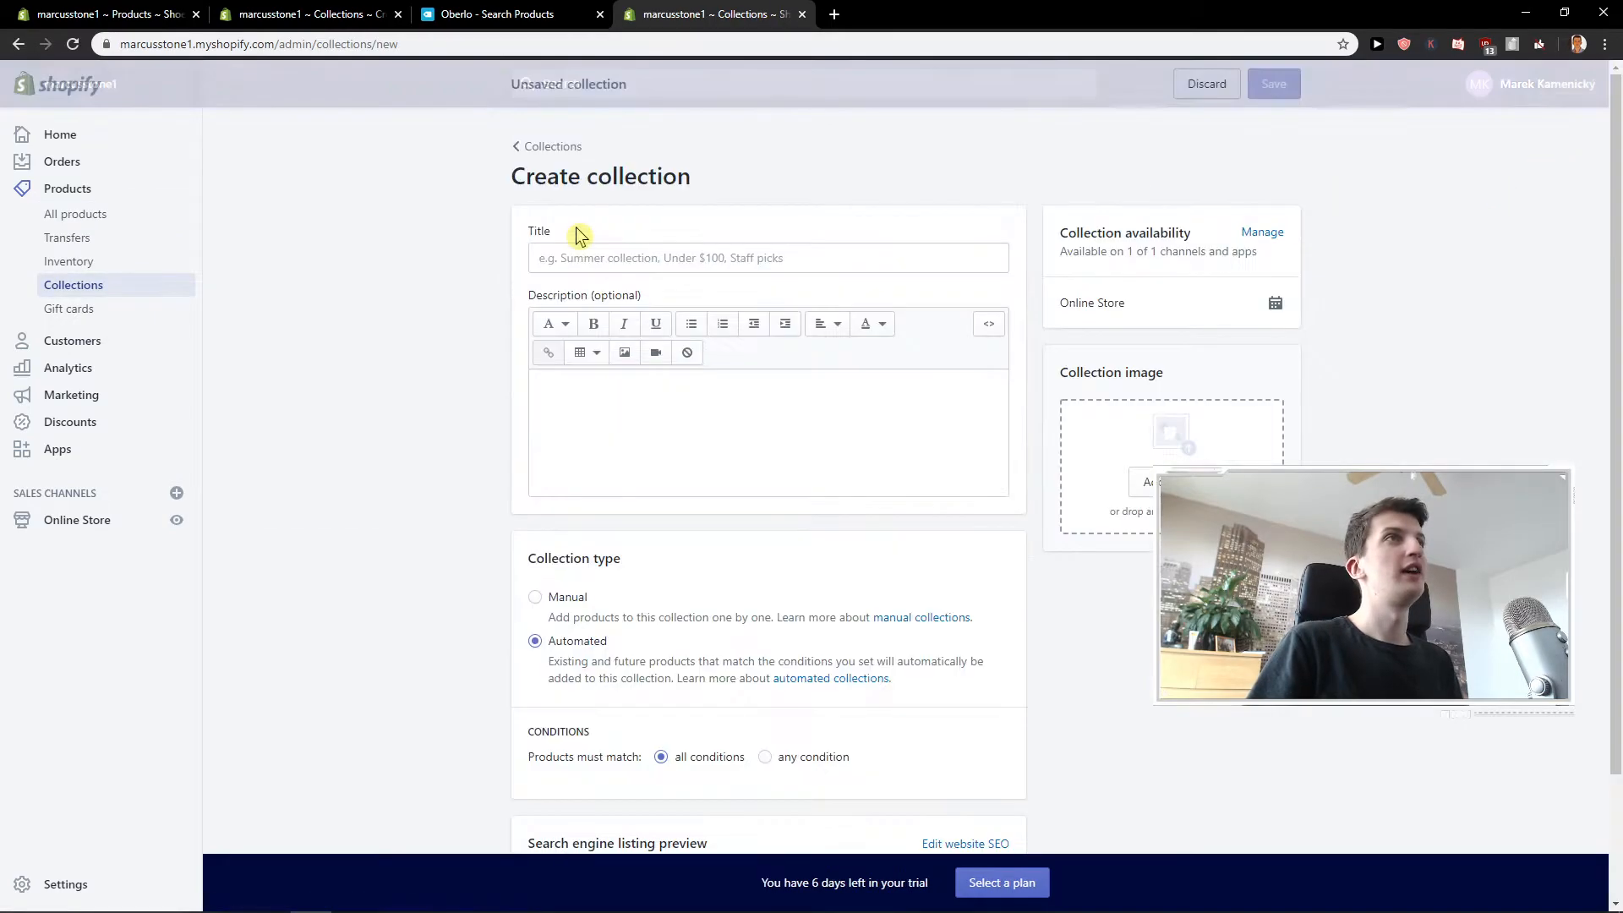
click(630, 259)
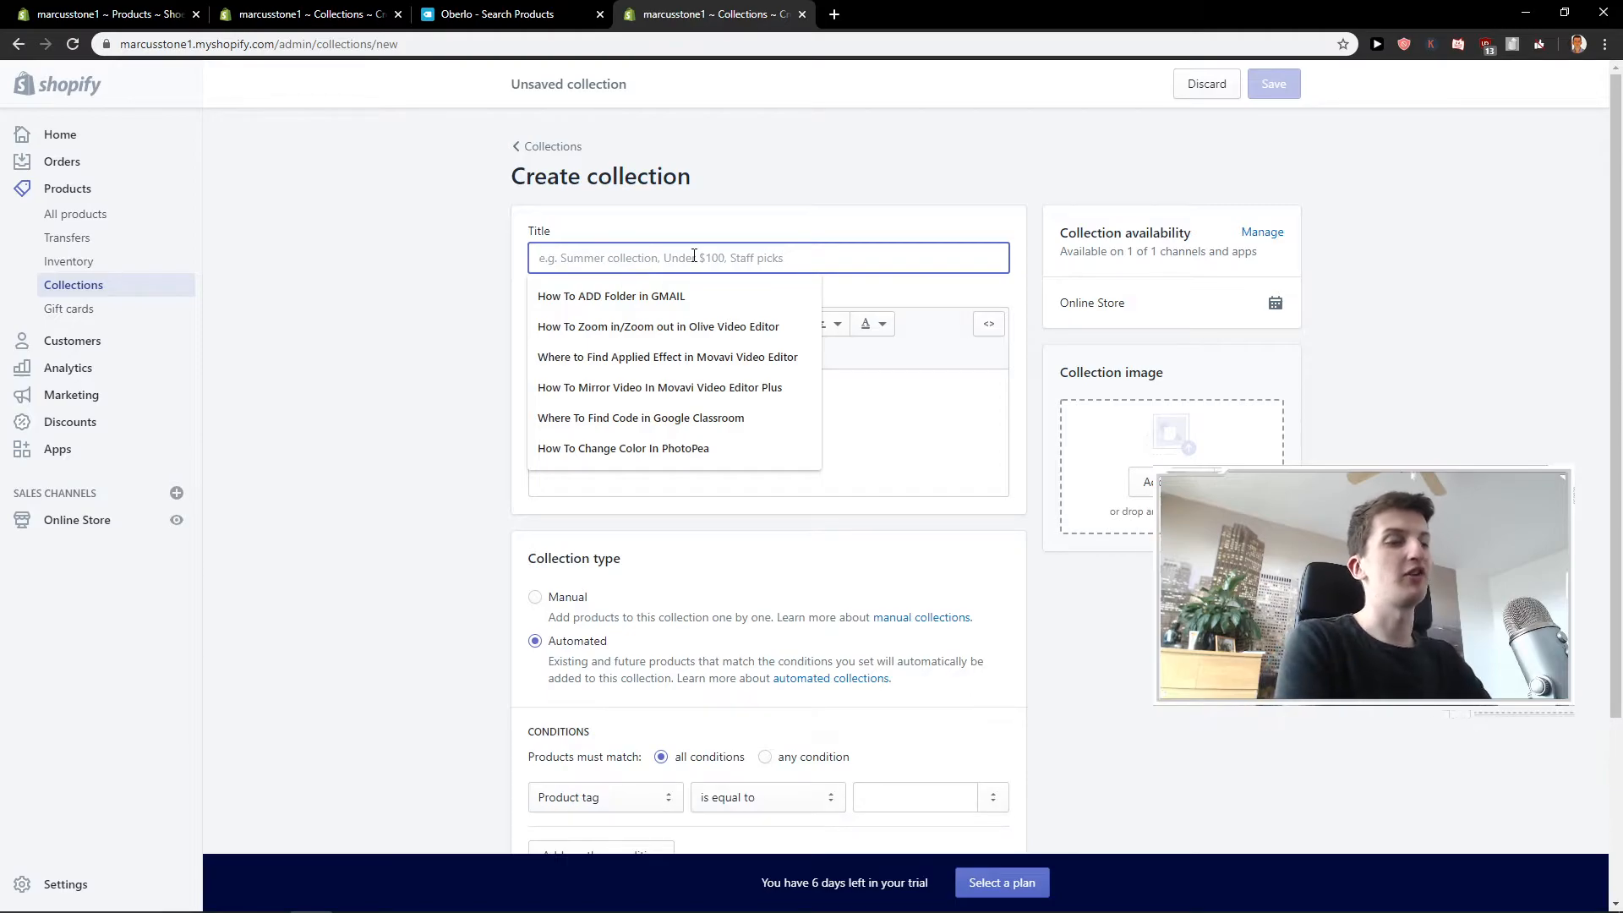
text(Summer Collection)
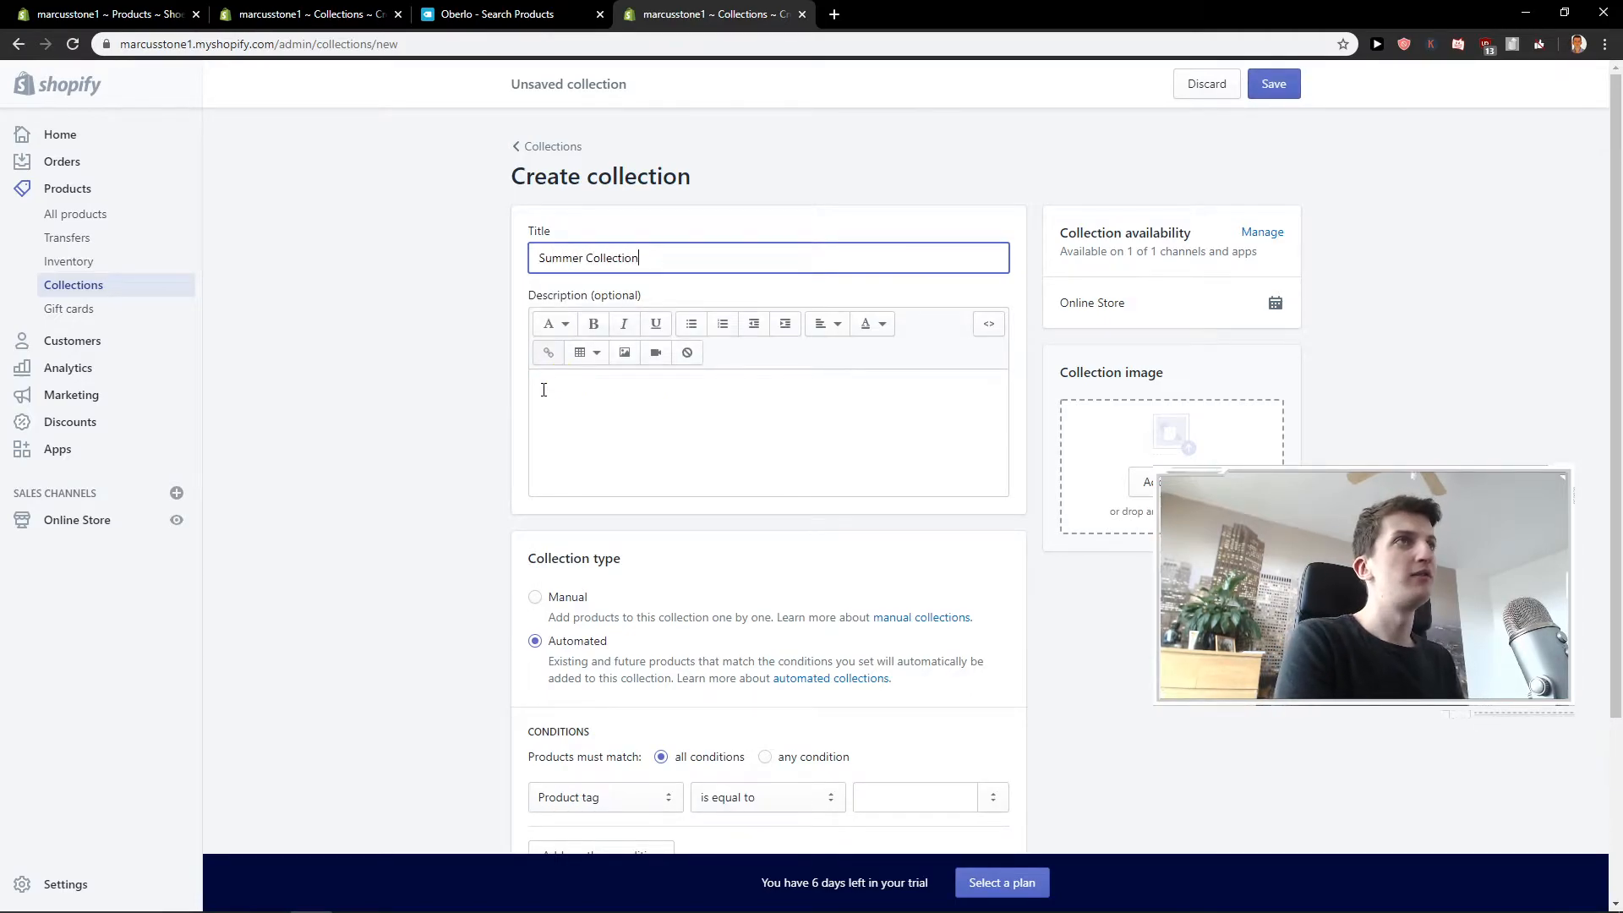
click(543, 390)
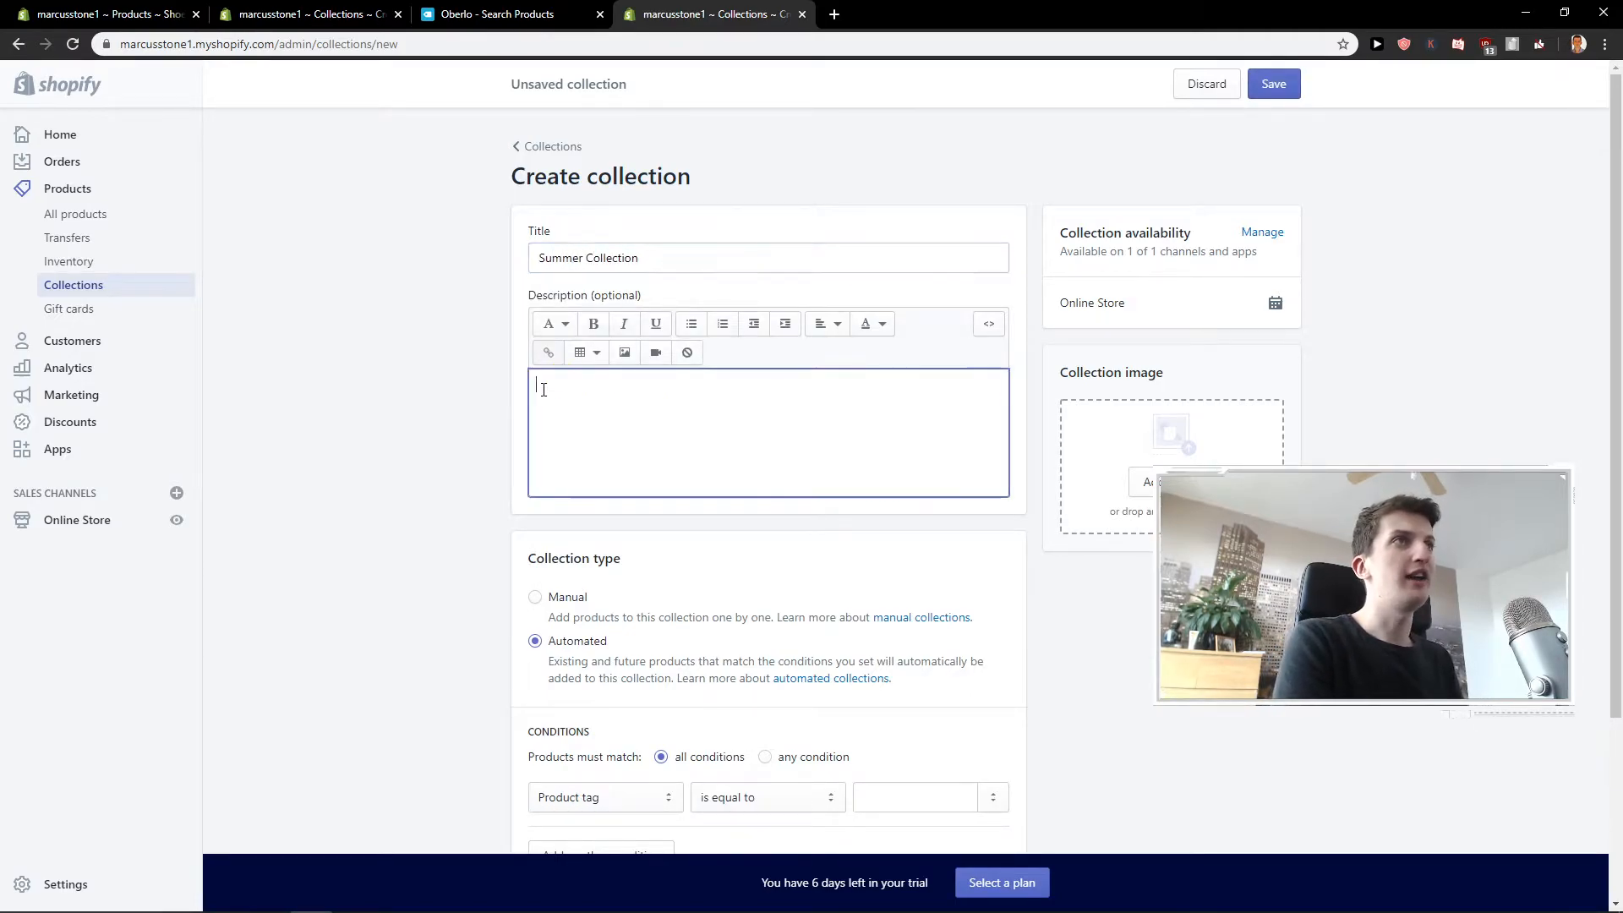
text(hehe)
Make the collection automated, with the condition that the product title contains Nike.
scroll(409, 423, down, 3)
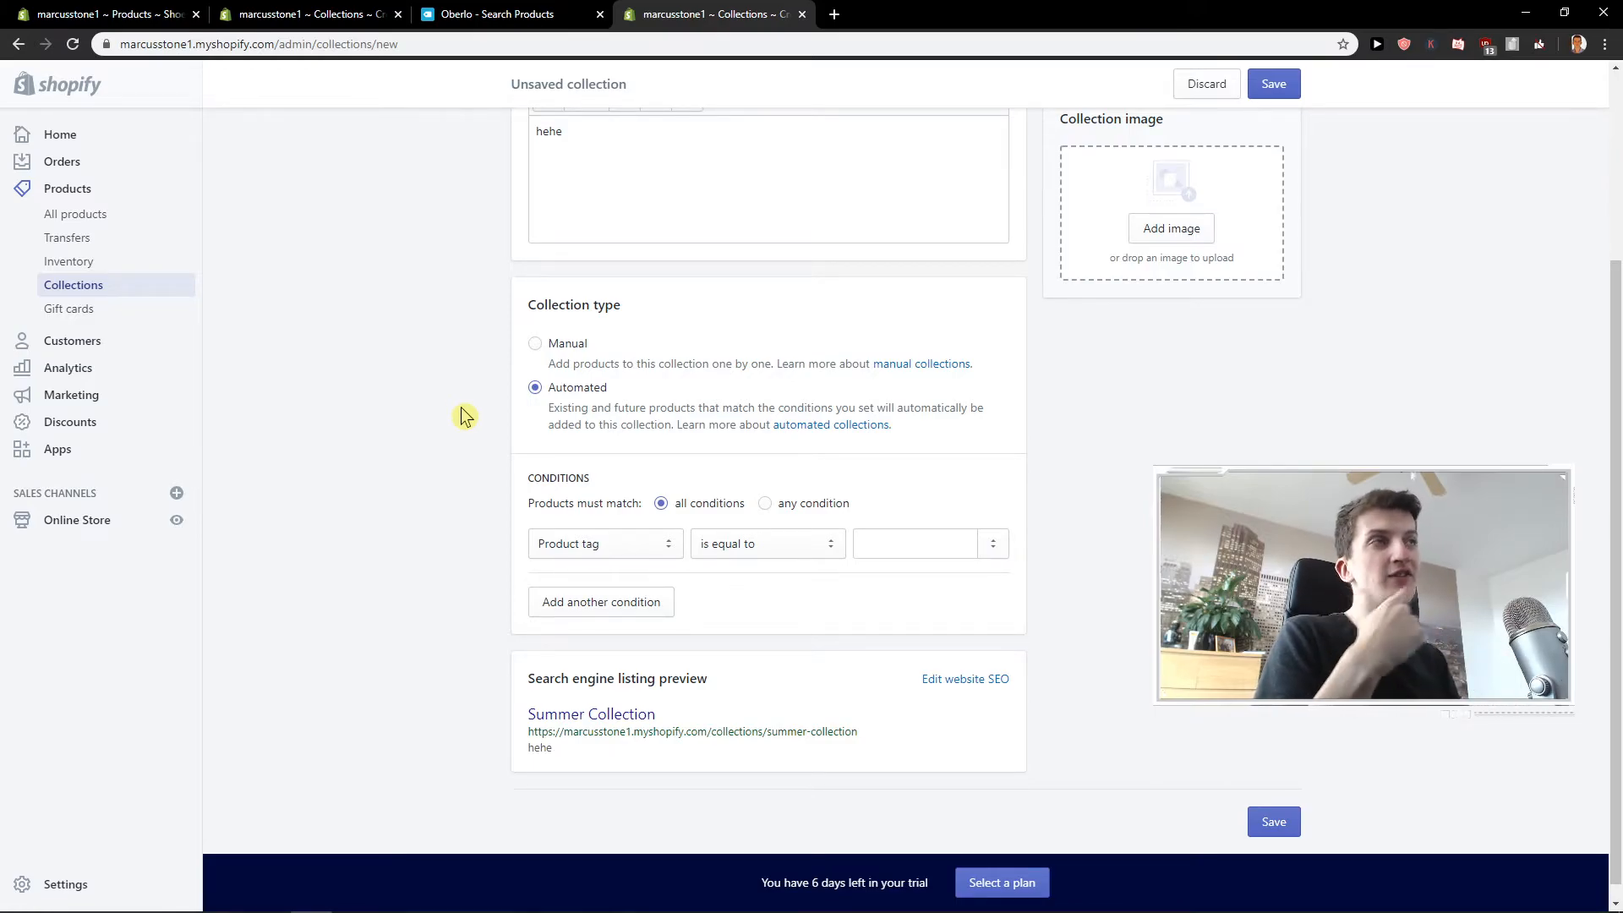
click(564, 348)
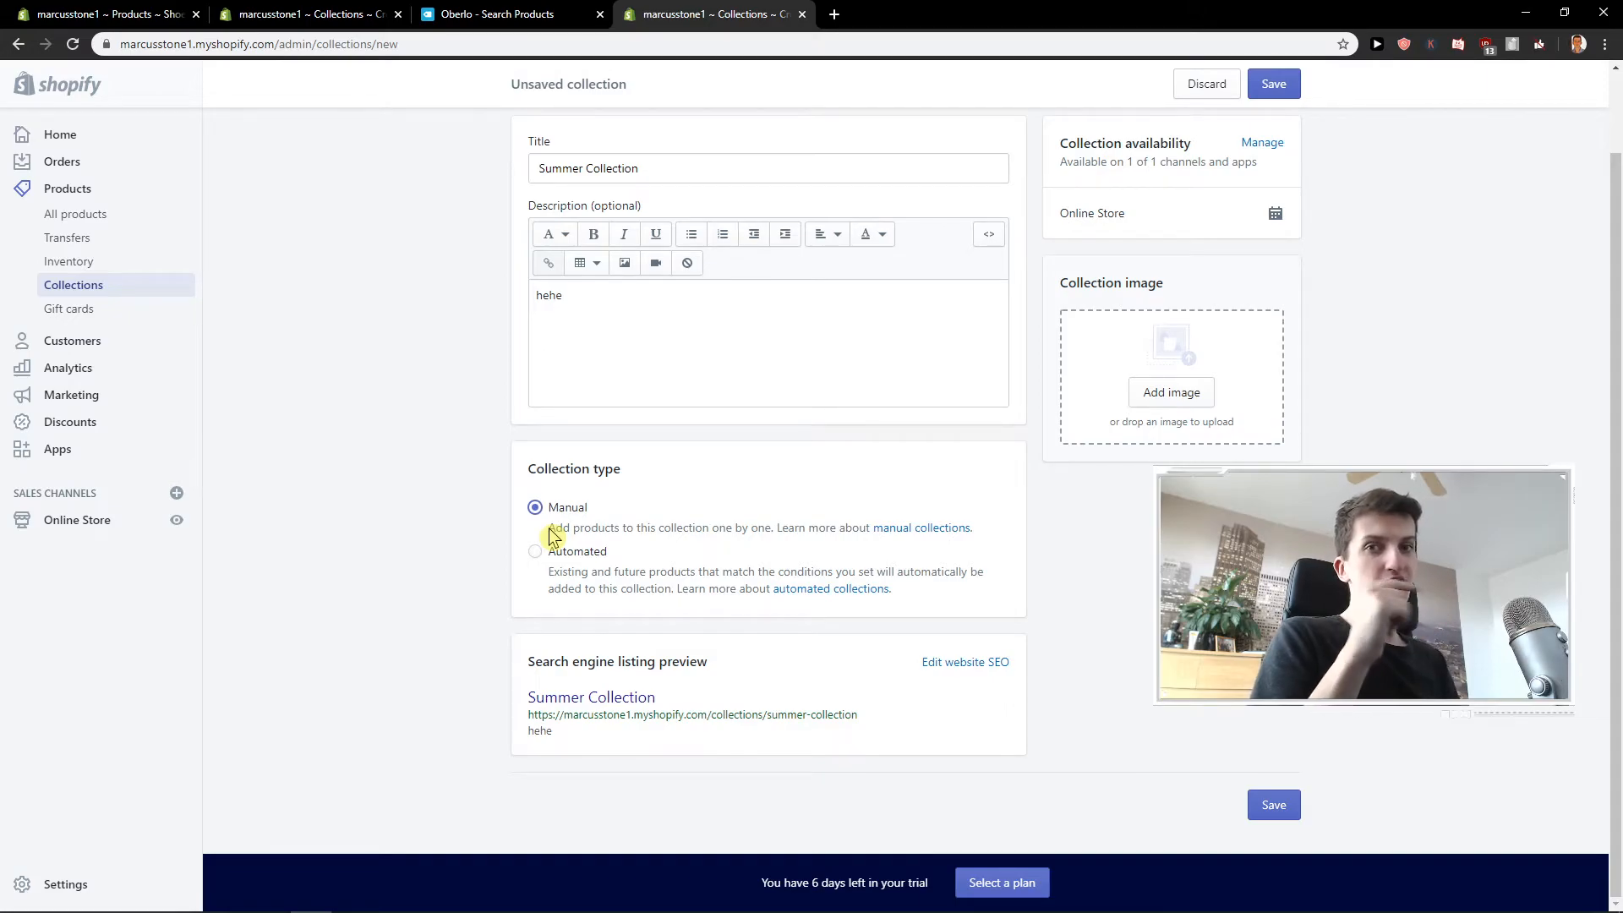
click(579, 558)
scroll(583, 560, down, 2)
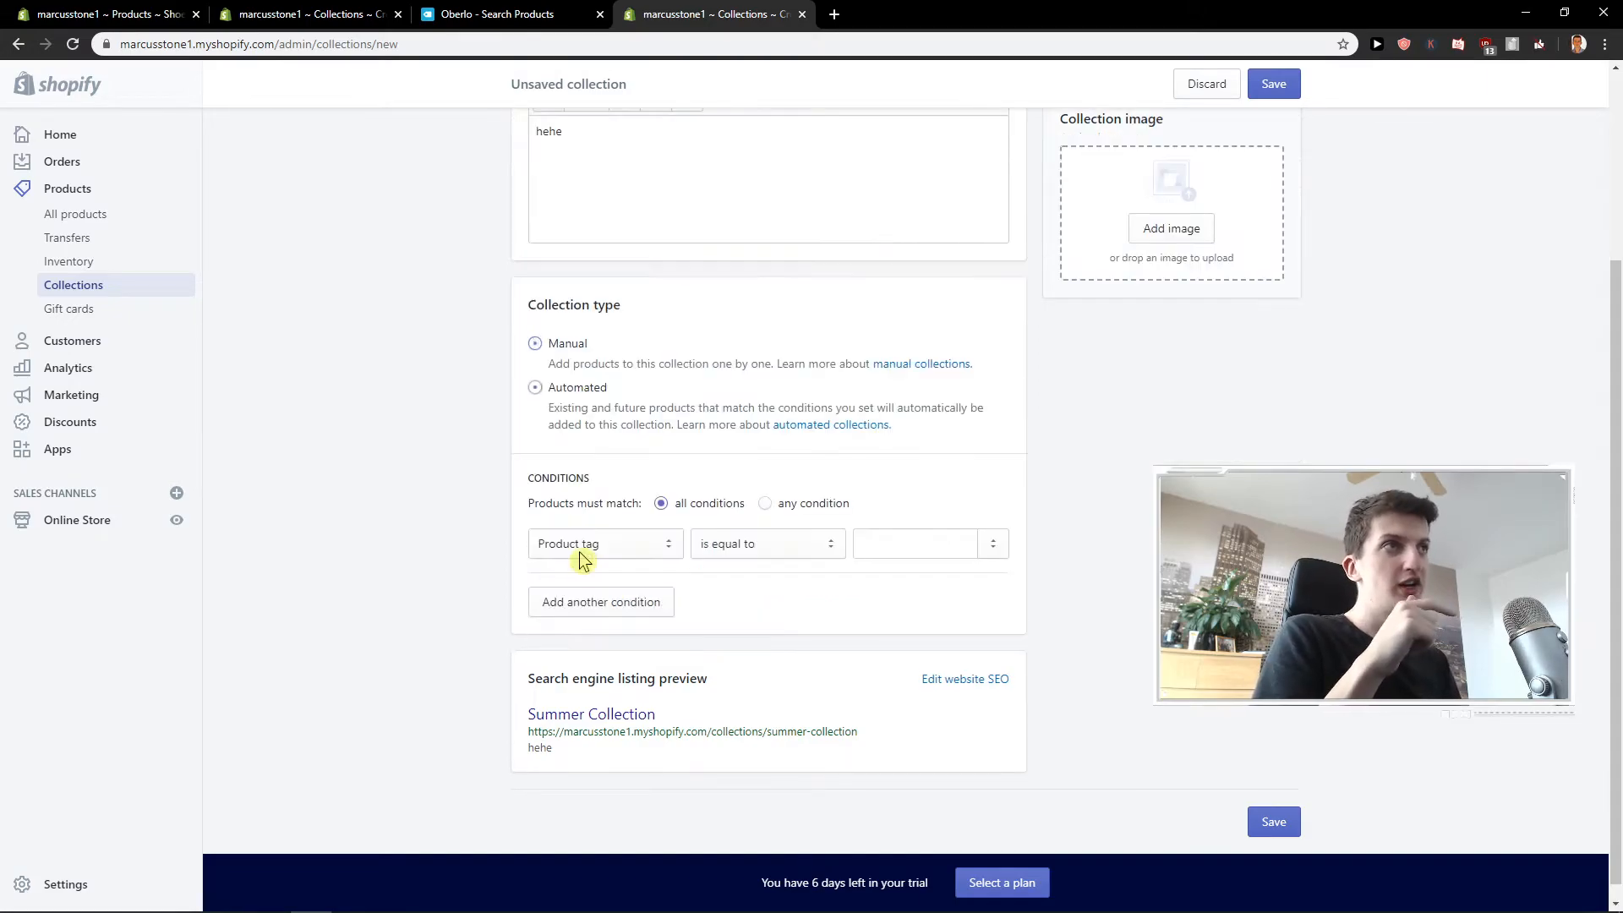
click(580, 544)
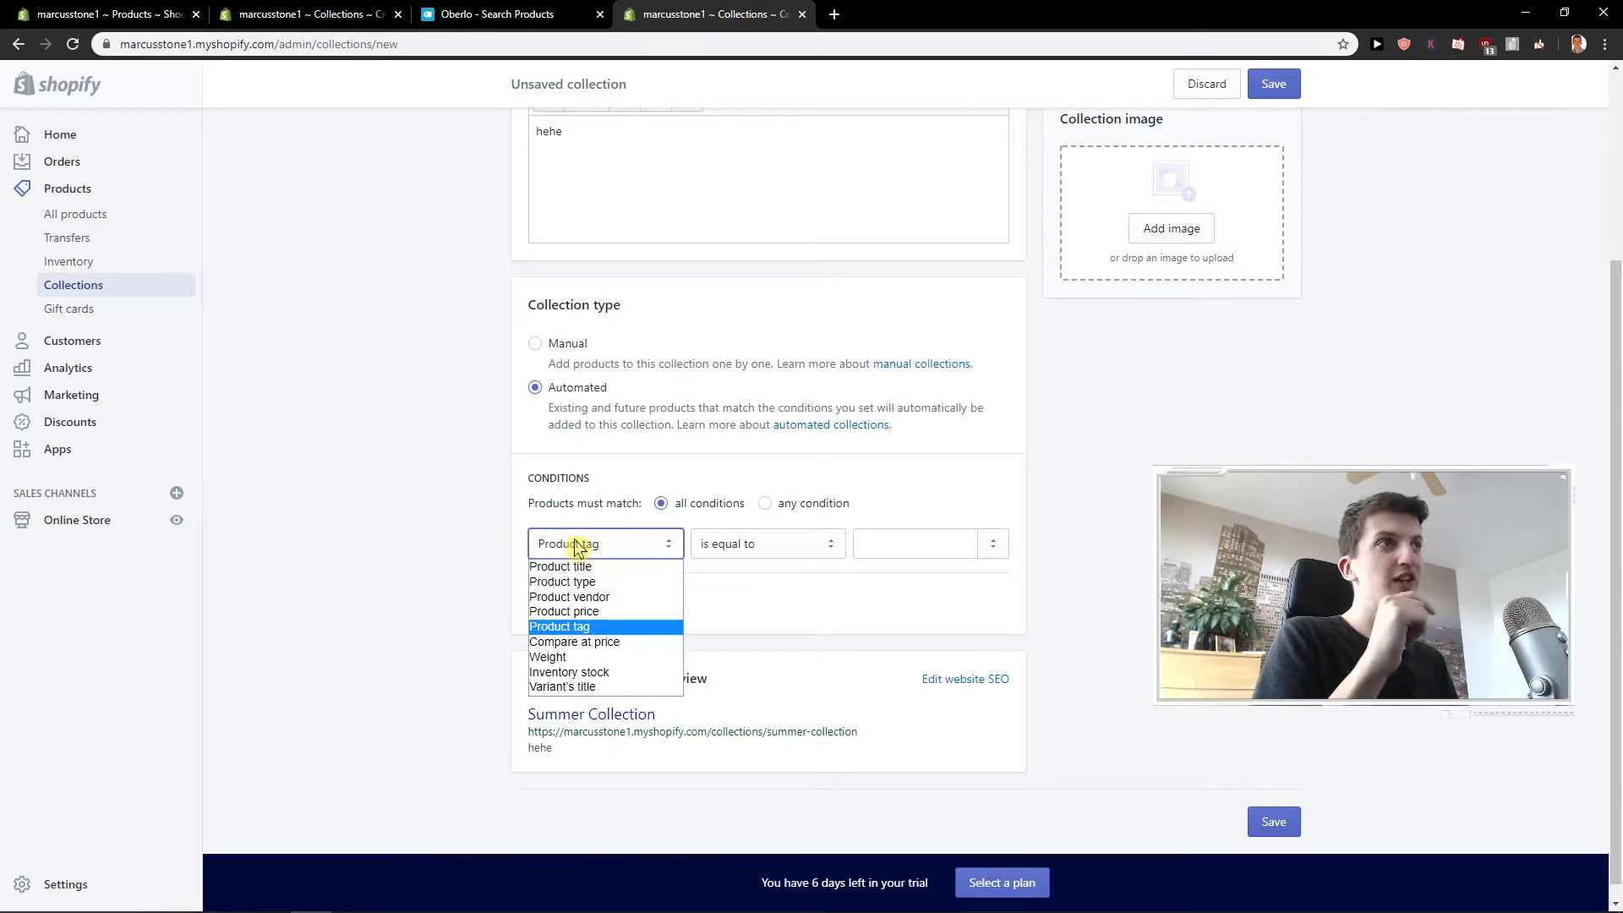
click(592, 563)
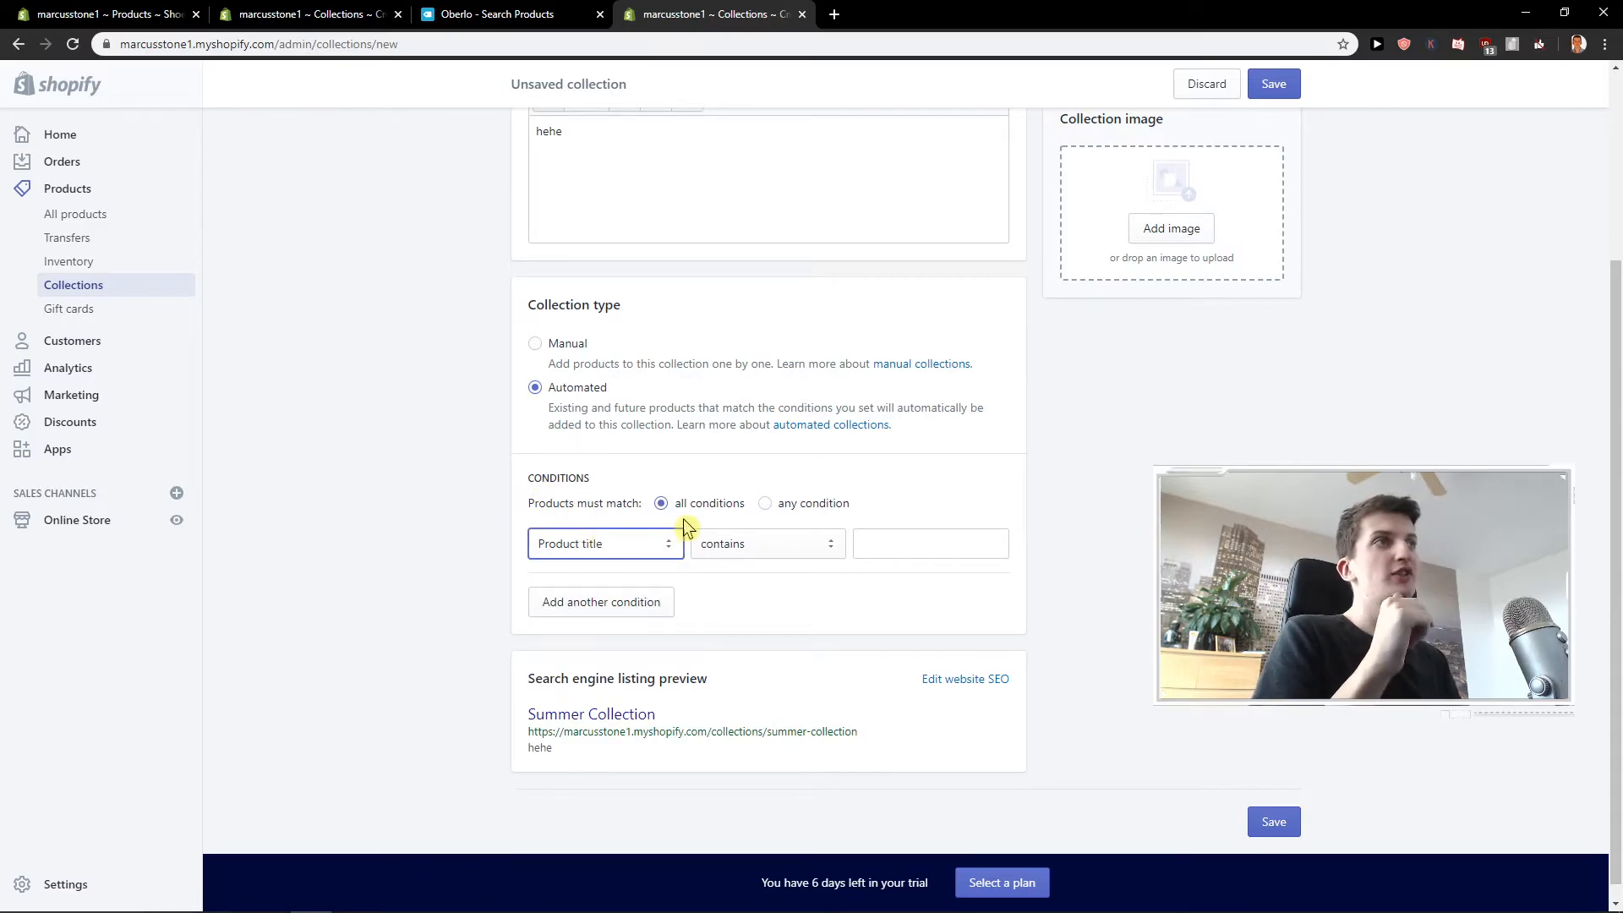
click(905, 549)
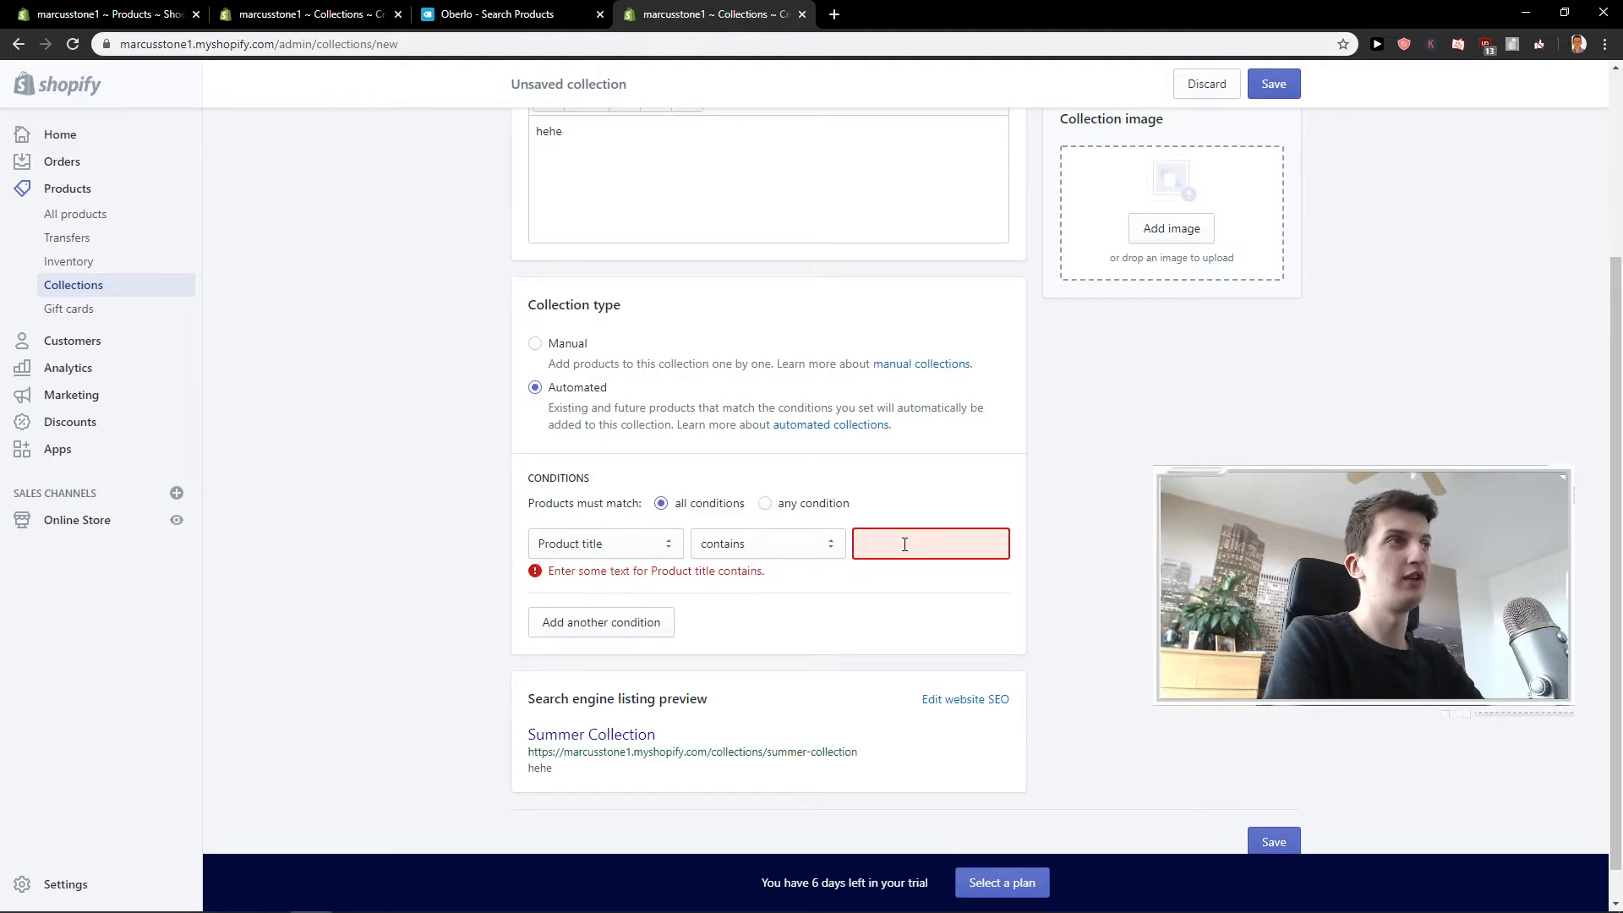
text(Nike)
Review the Summer Collection's details and condition, then save the collection.
scroll(881, 454, up, 3)
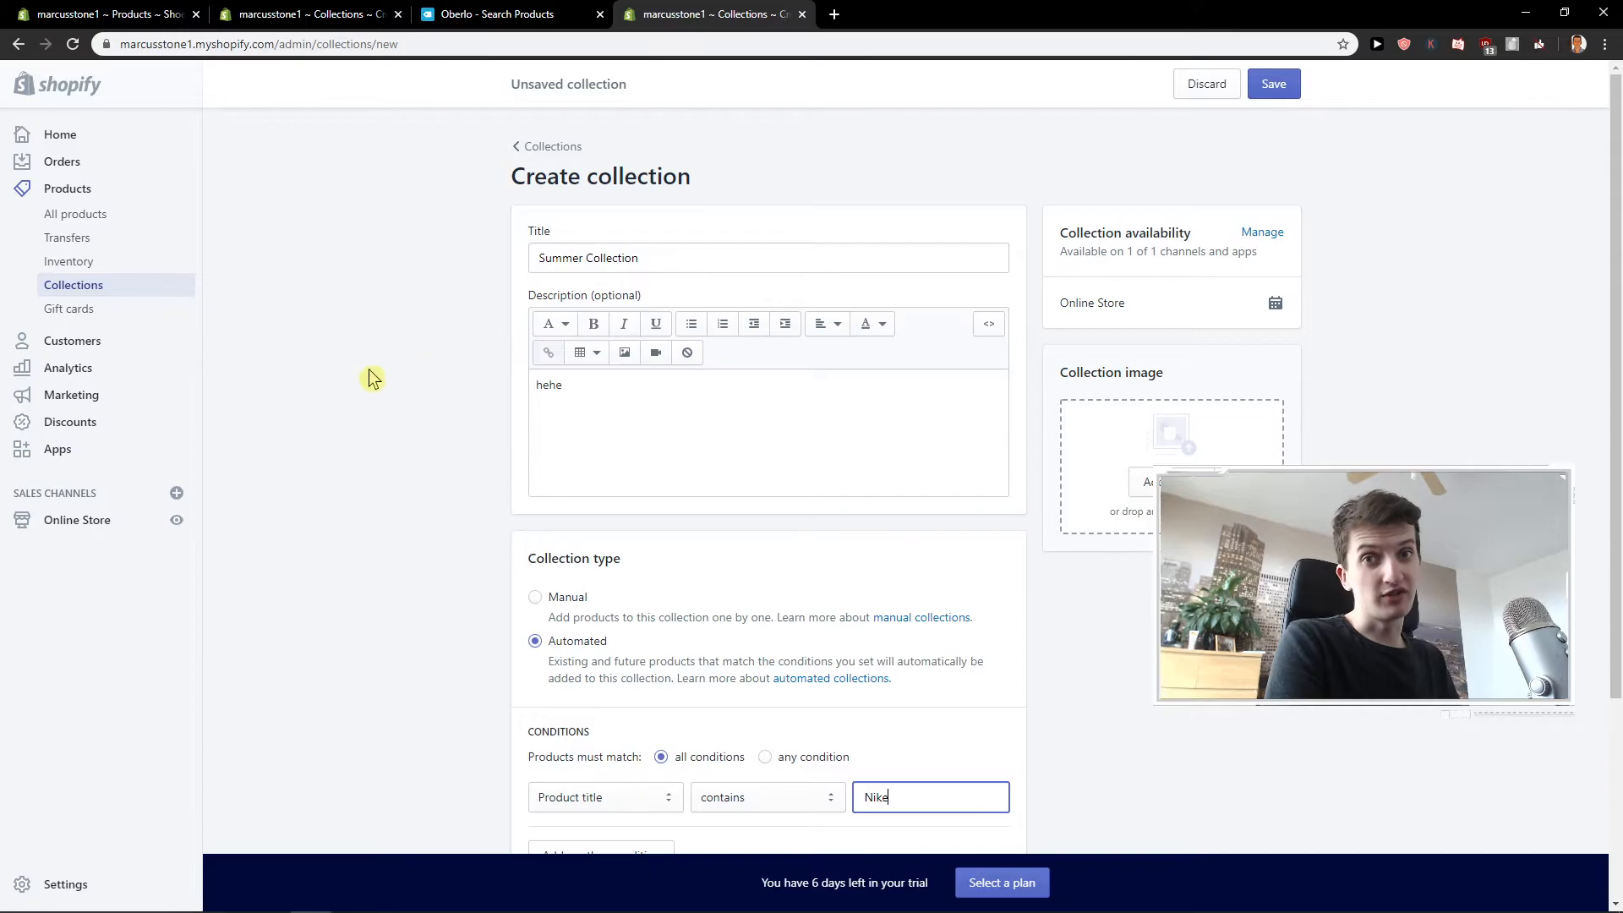
scroll(377, 374, down, 5)
scroll(473, 355, up, 5)
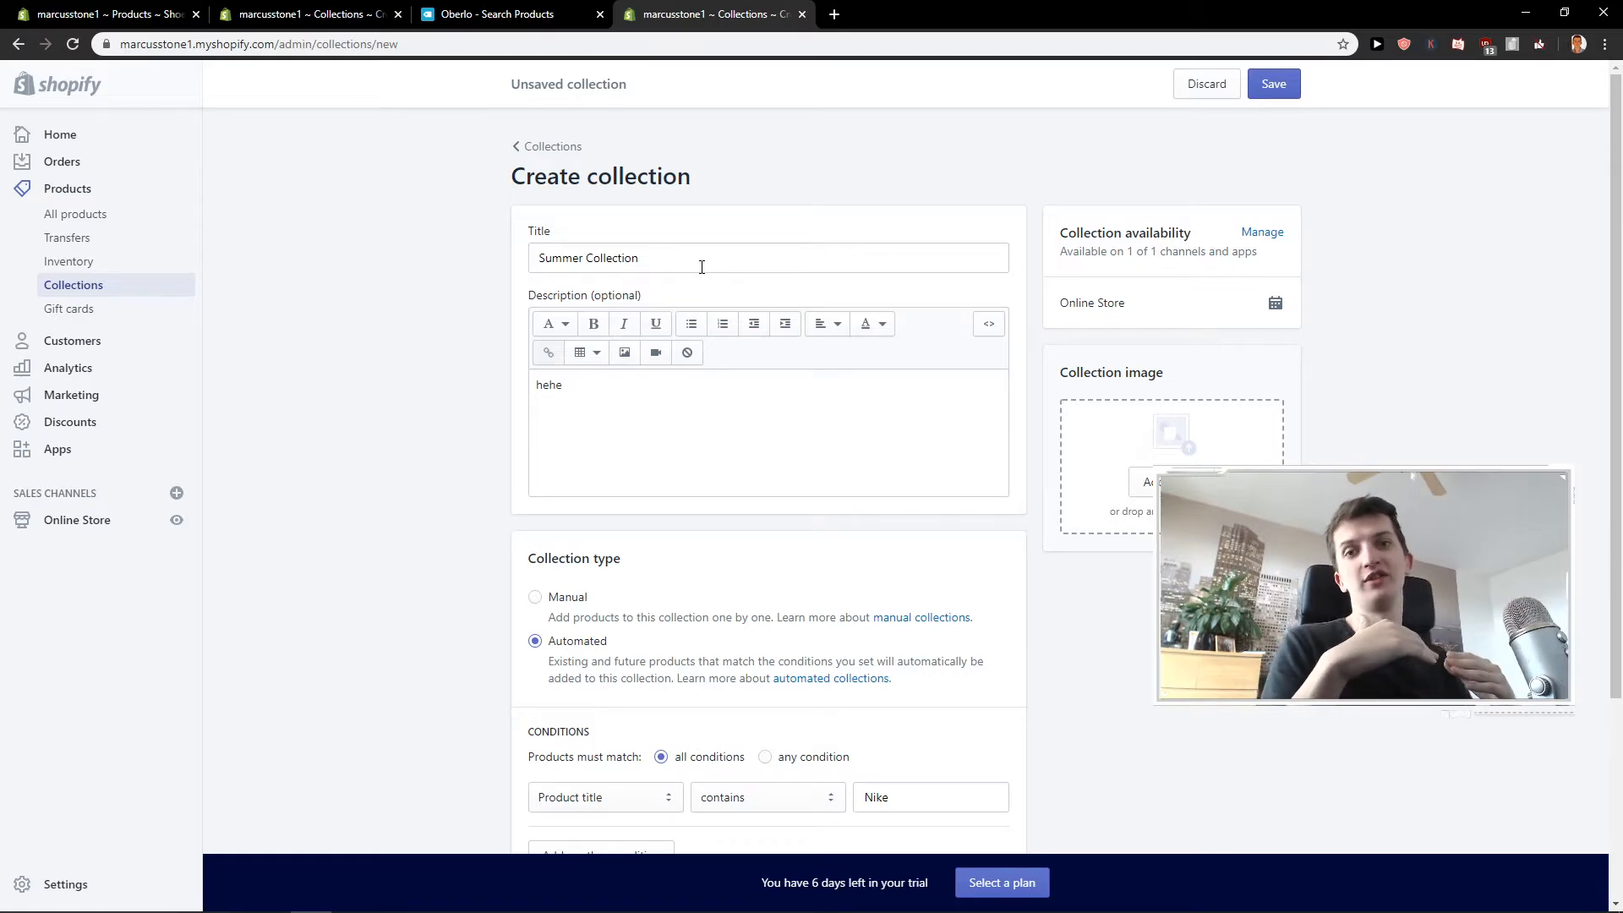
scroll(705, 269, down, 3)
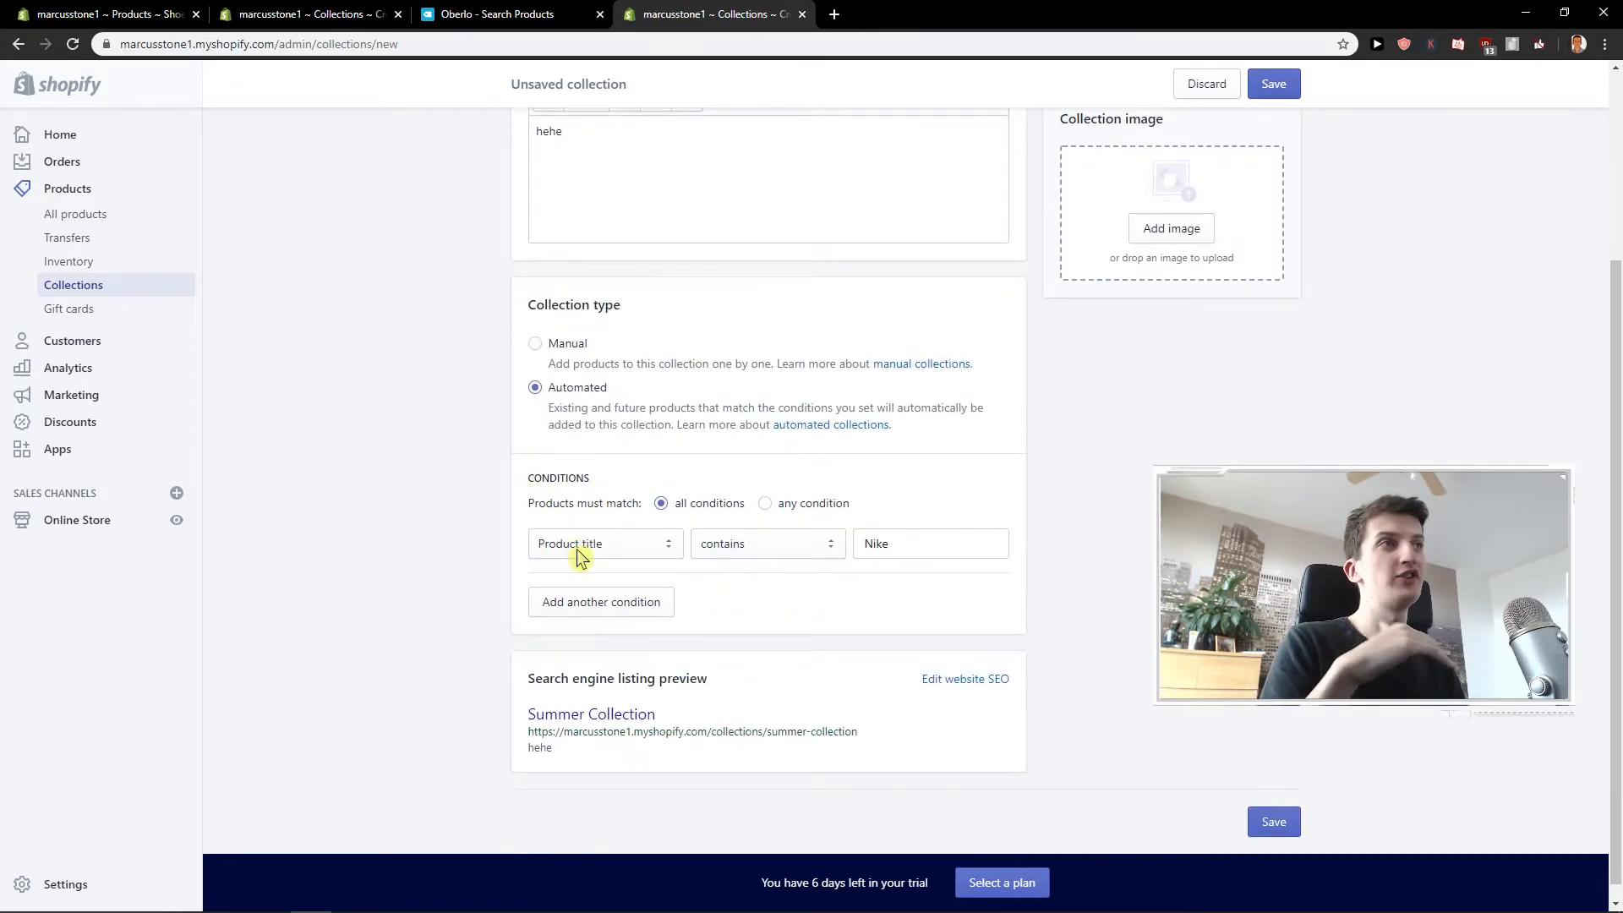
click(924, 541)
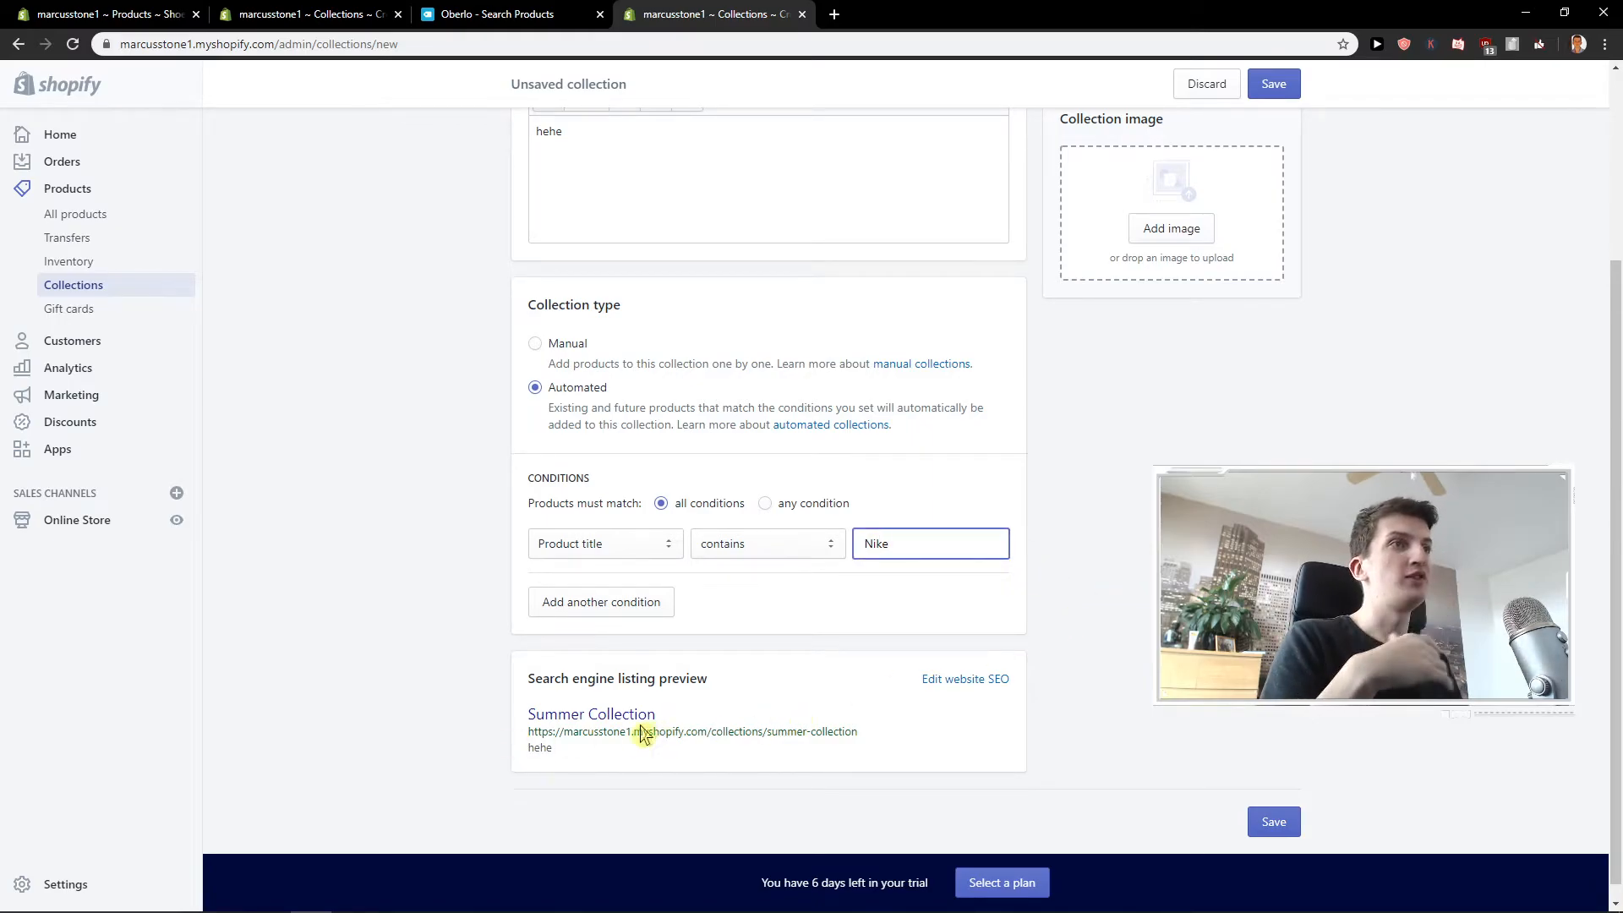
scroll(1152, 680, up, 1)
scroll(1146, 664, up, 3)
scroll(1304, 759, down, 4)
click(1273, 804)
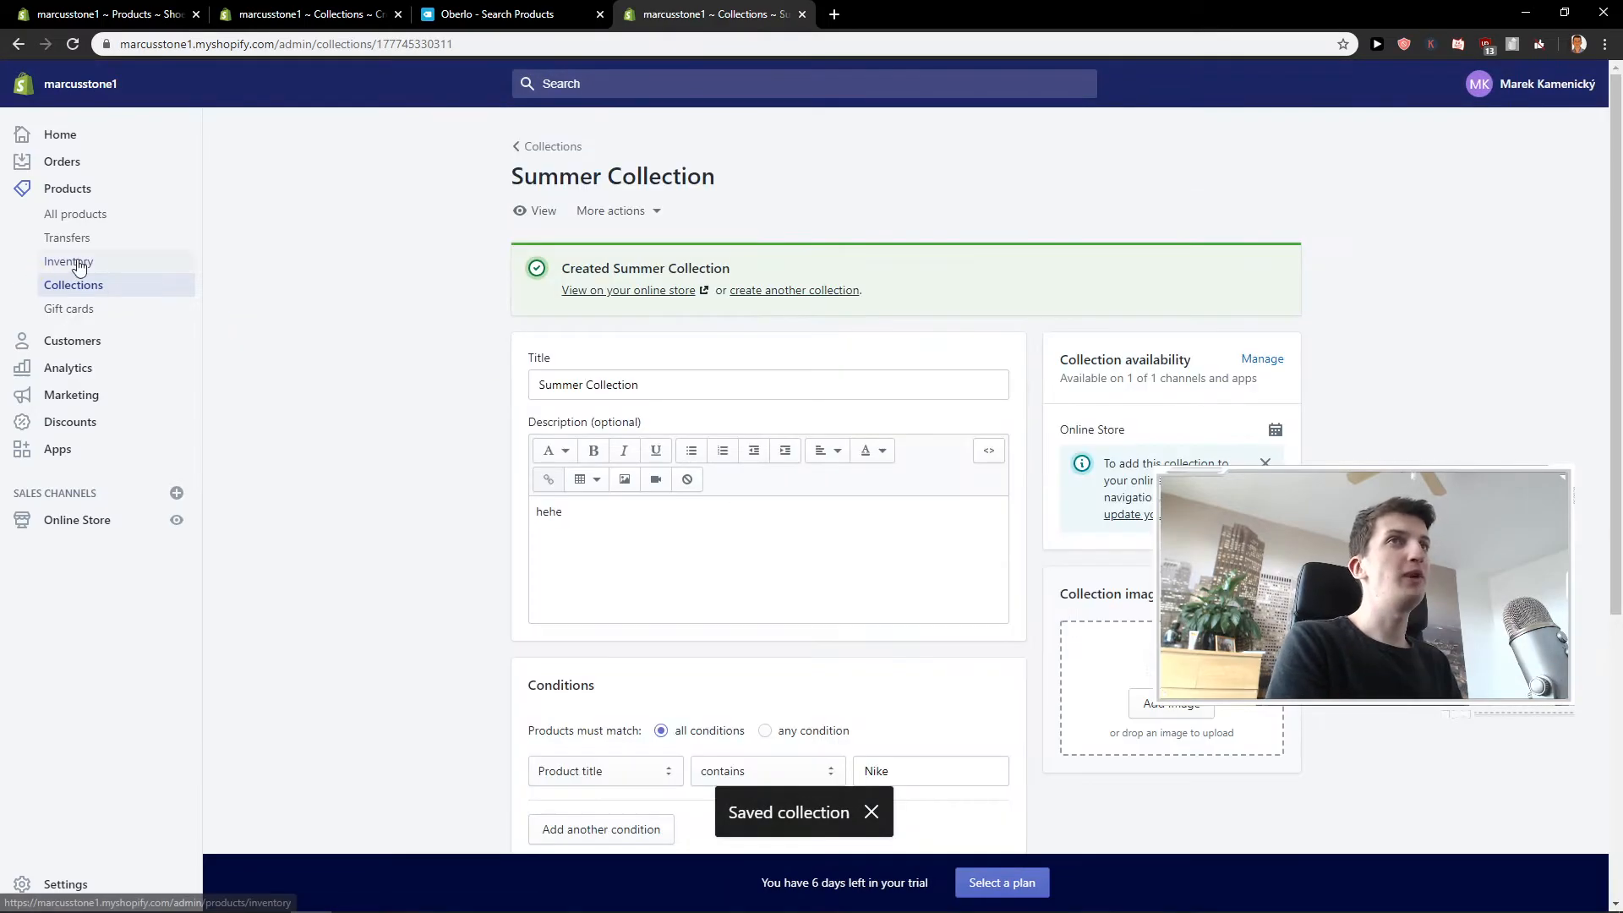
Open the Nike Shoes 2020 Edition product and check which collections it belongs to.
click(101, 222)
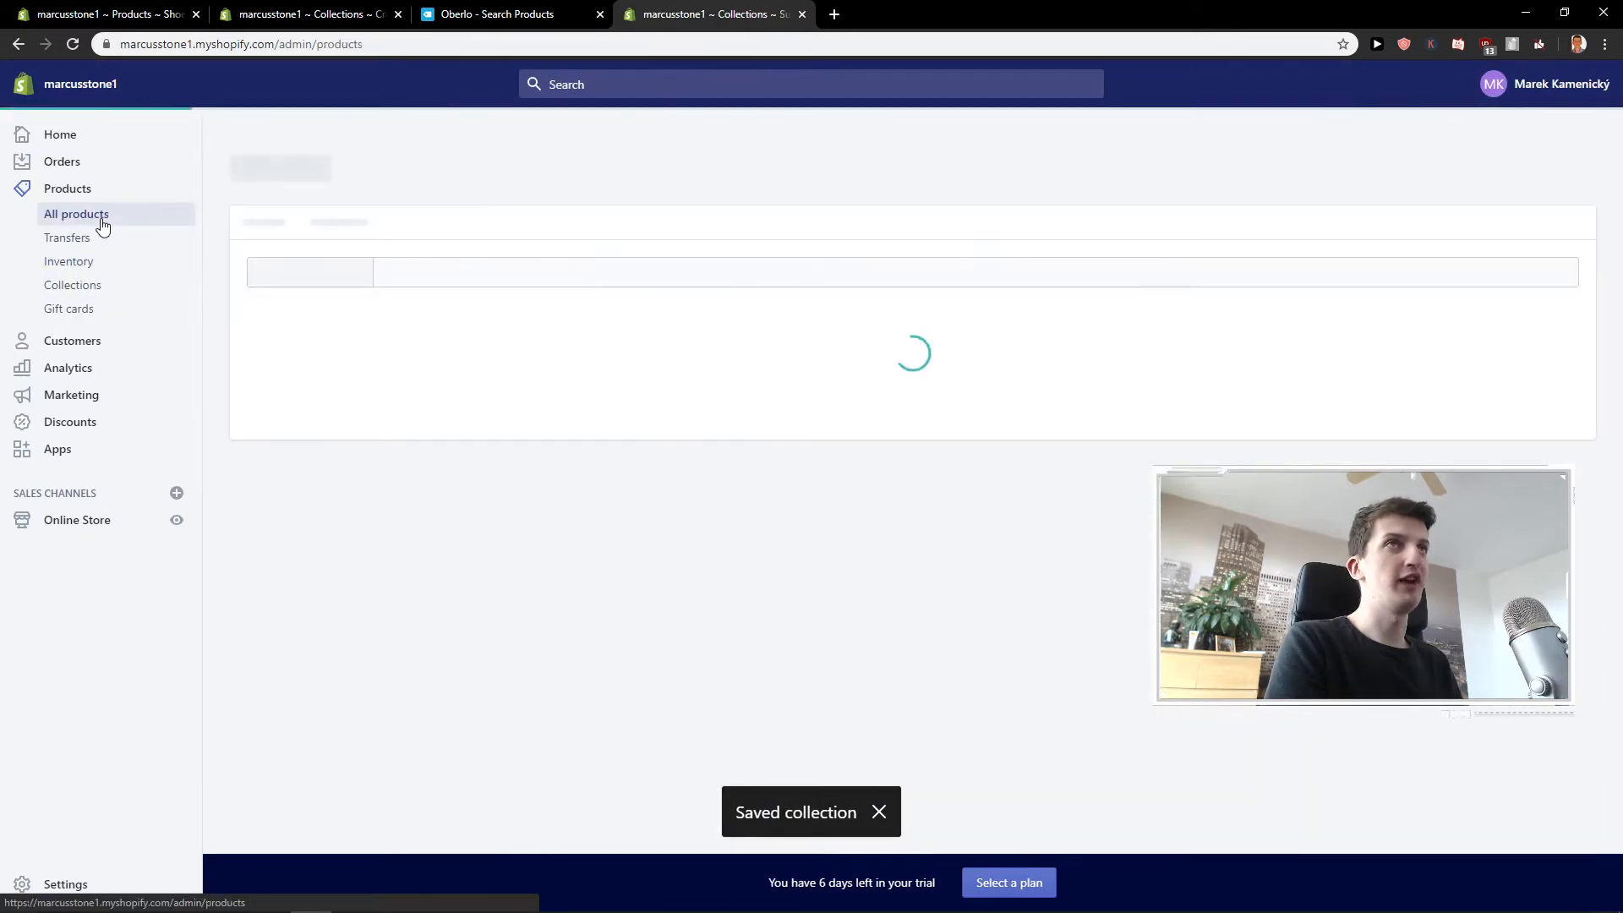
click(411, 452)
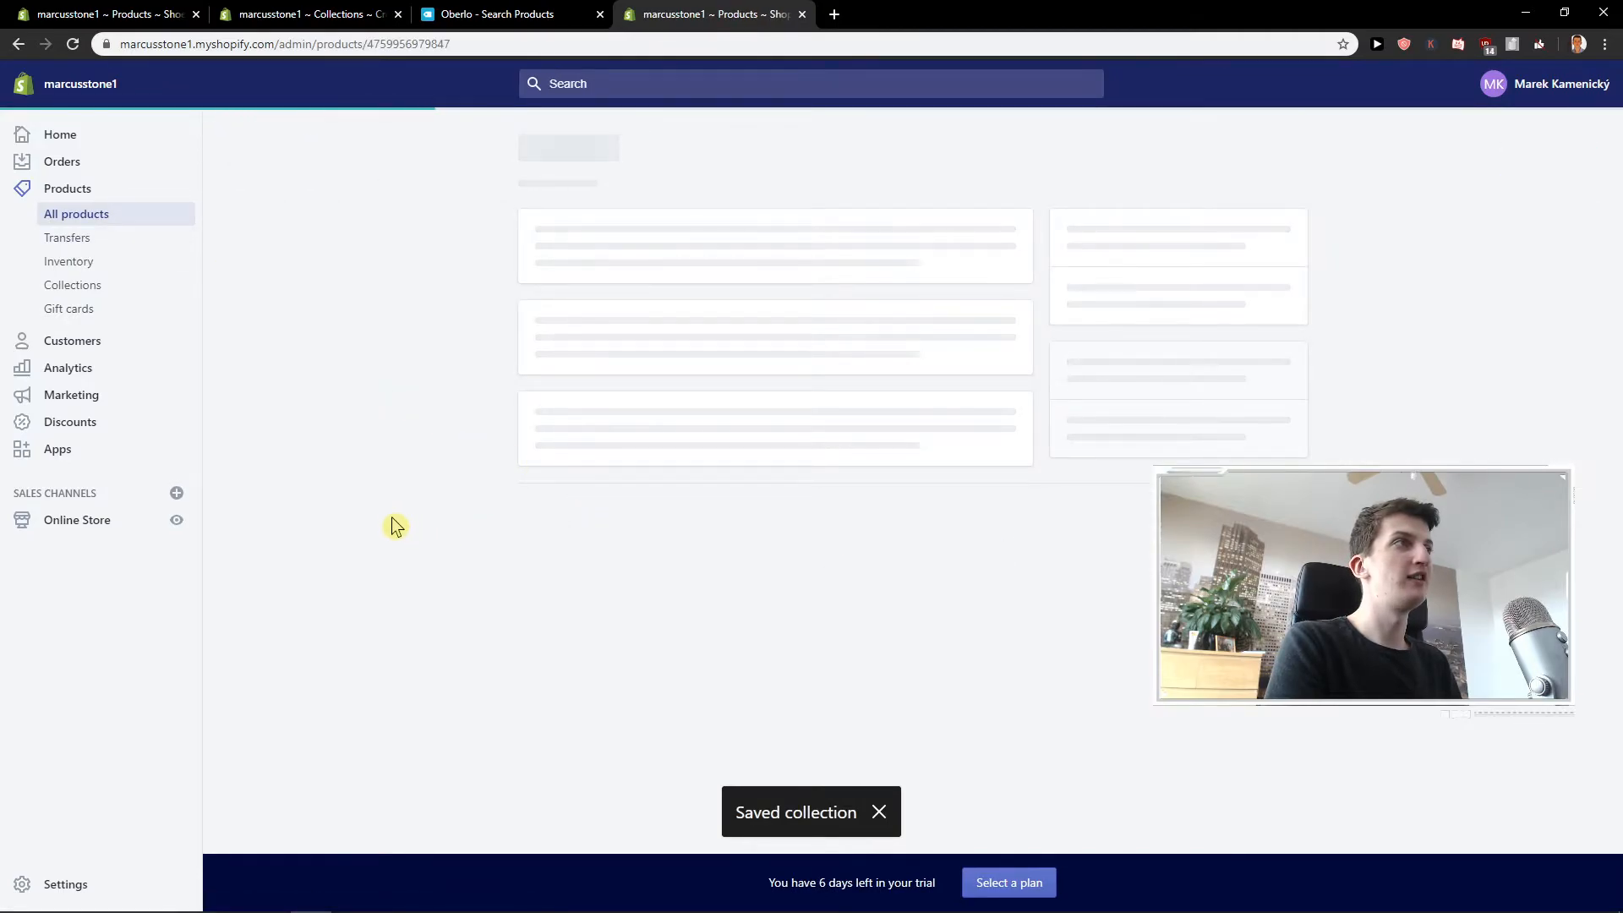
scroll(396, 526, down, 4)
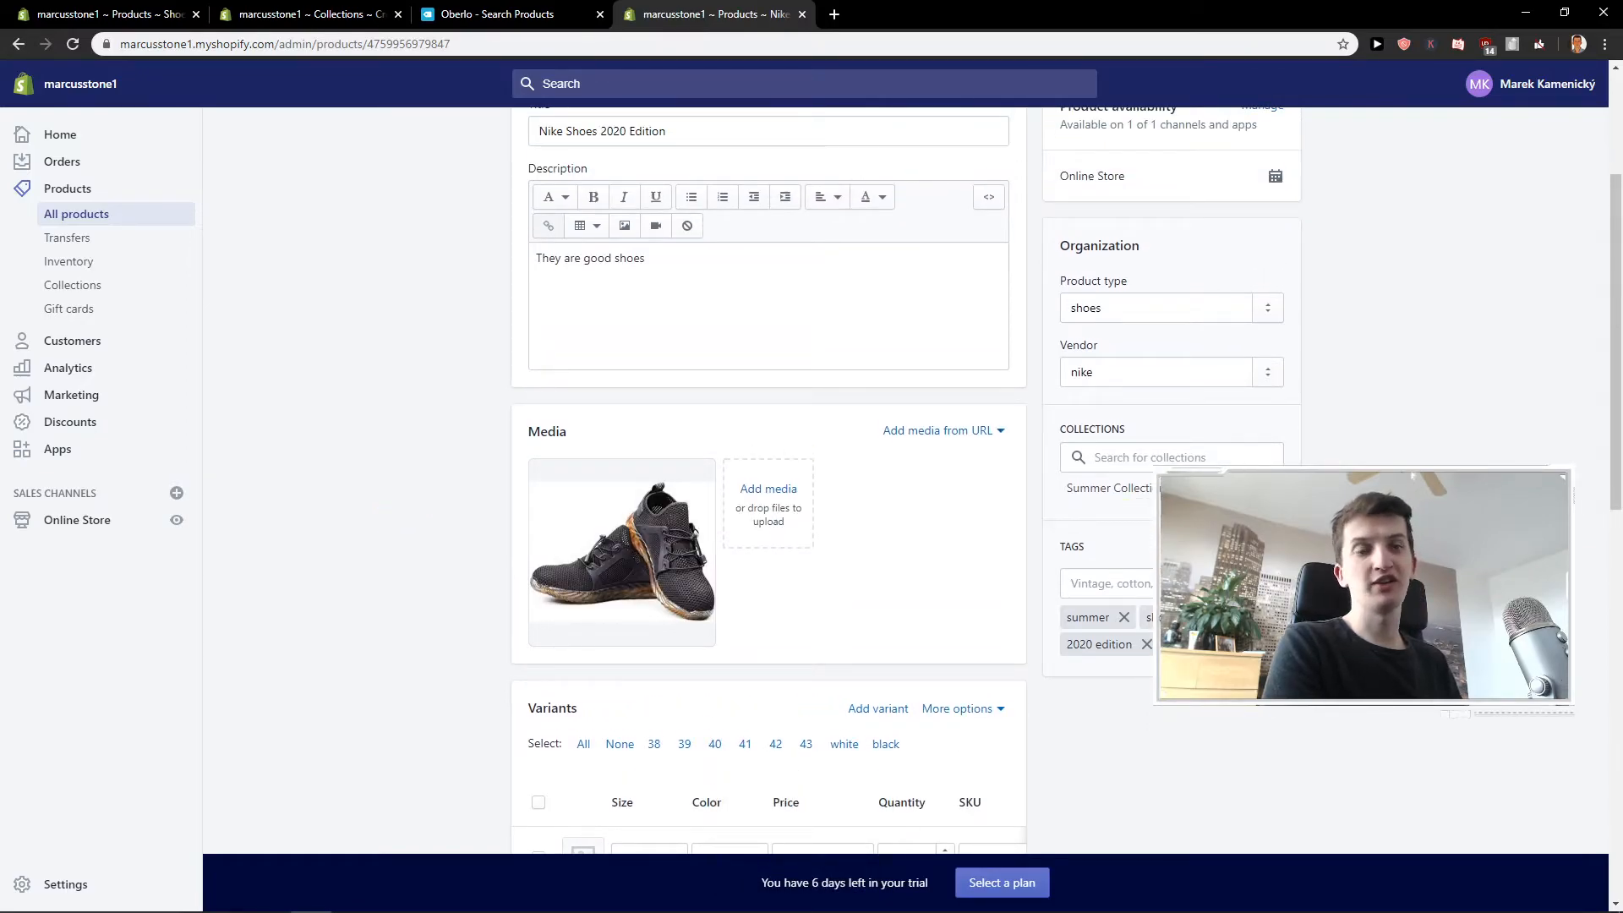
Start another new collection titled Nike with the description "1".
click(100, 284)
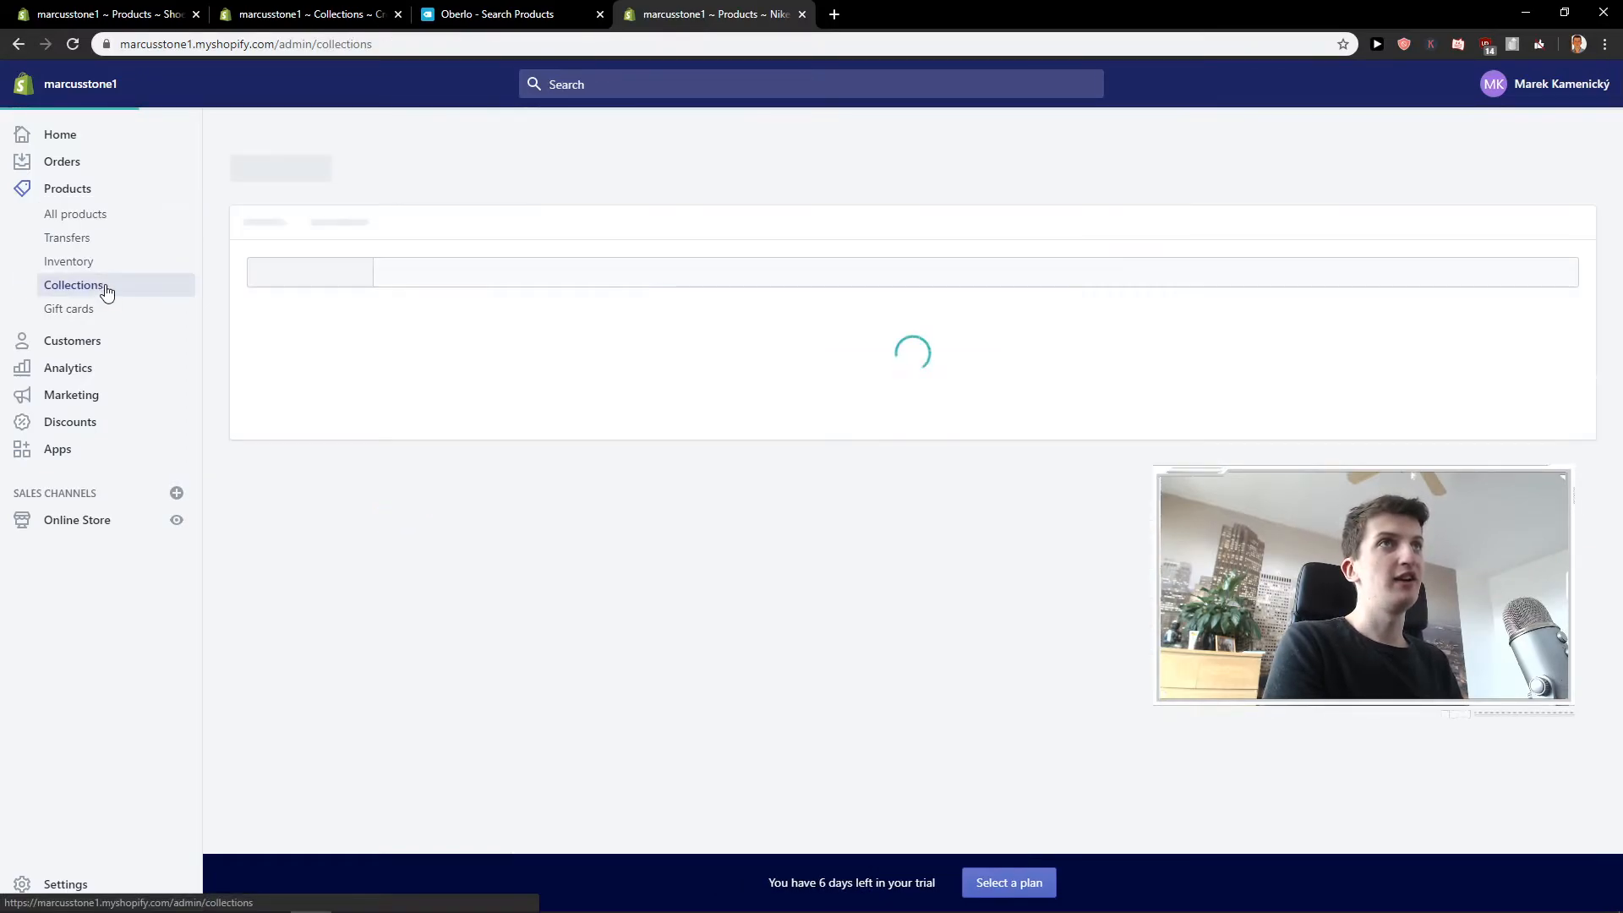
click(1541, 188)
click(670, 258)
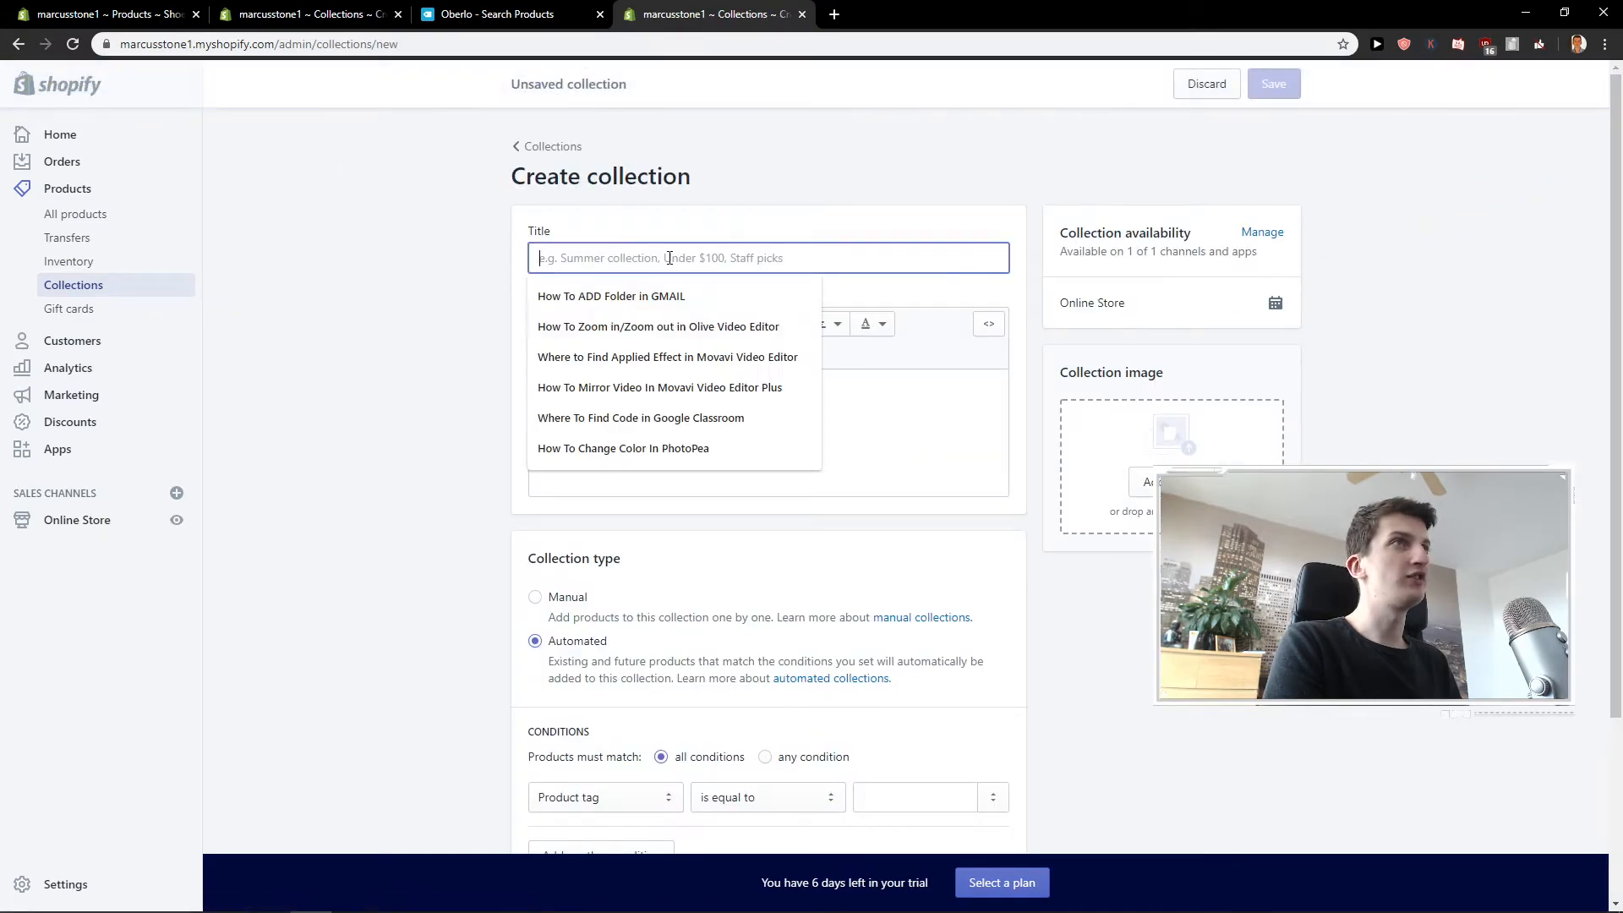
text(Nike)
key(Tab)
text(1)
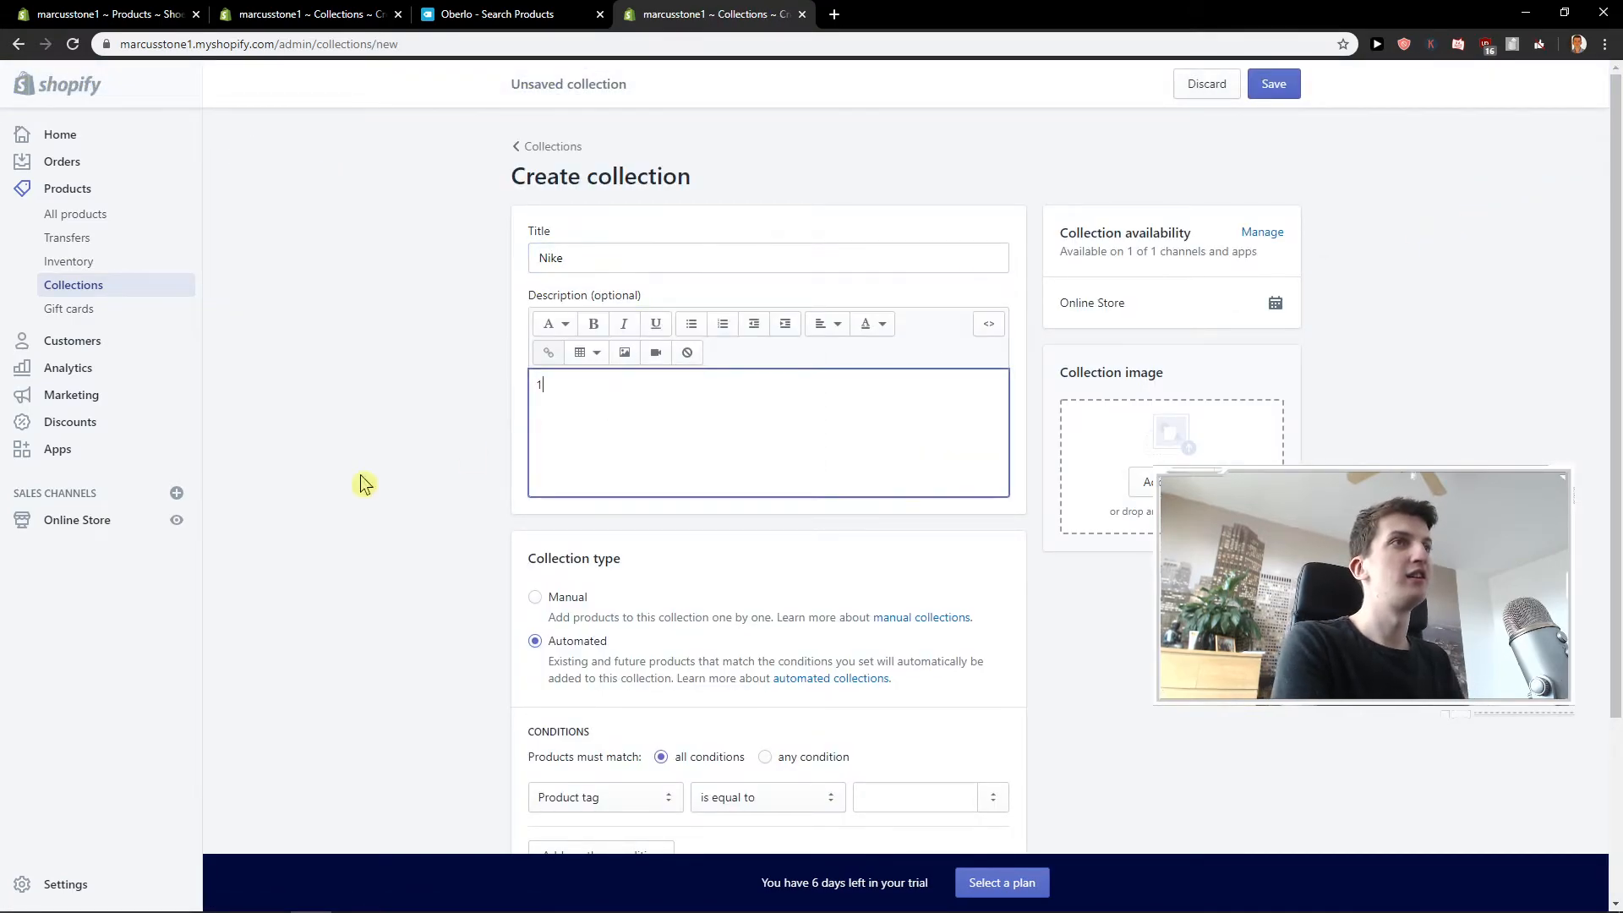
Set the Nike collection's type to manual and save the collection.
scroll(412, 471, down, 2)
click(575, 434)
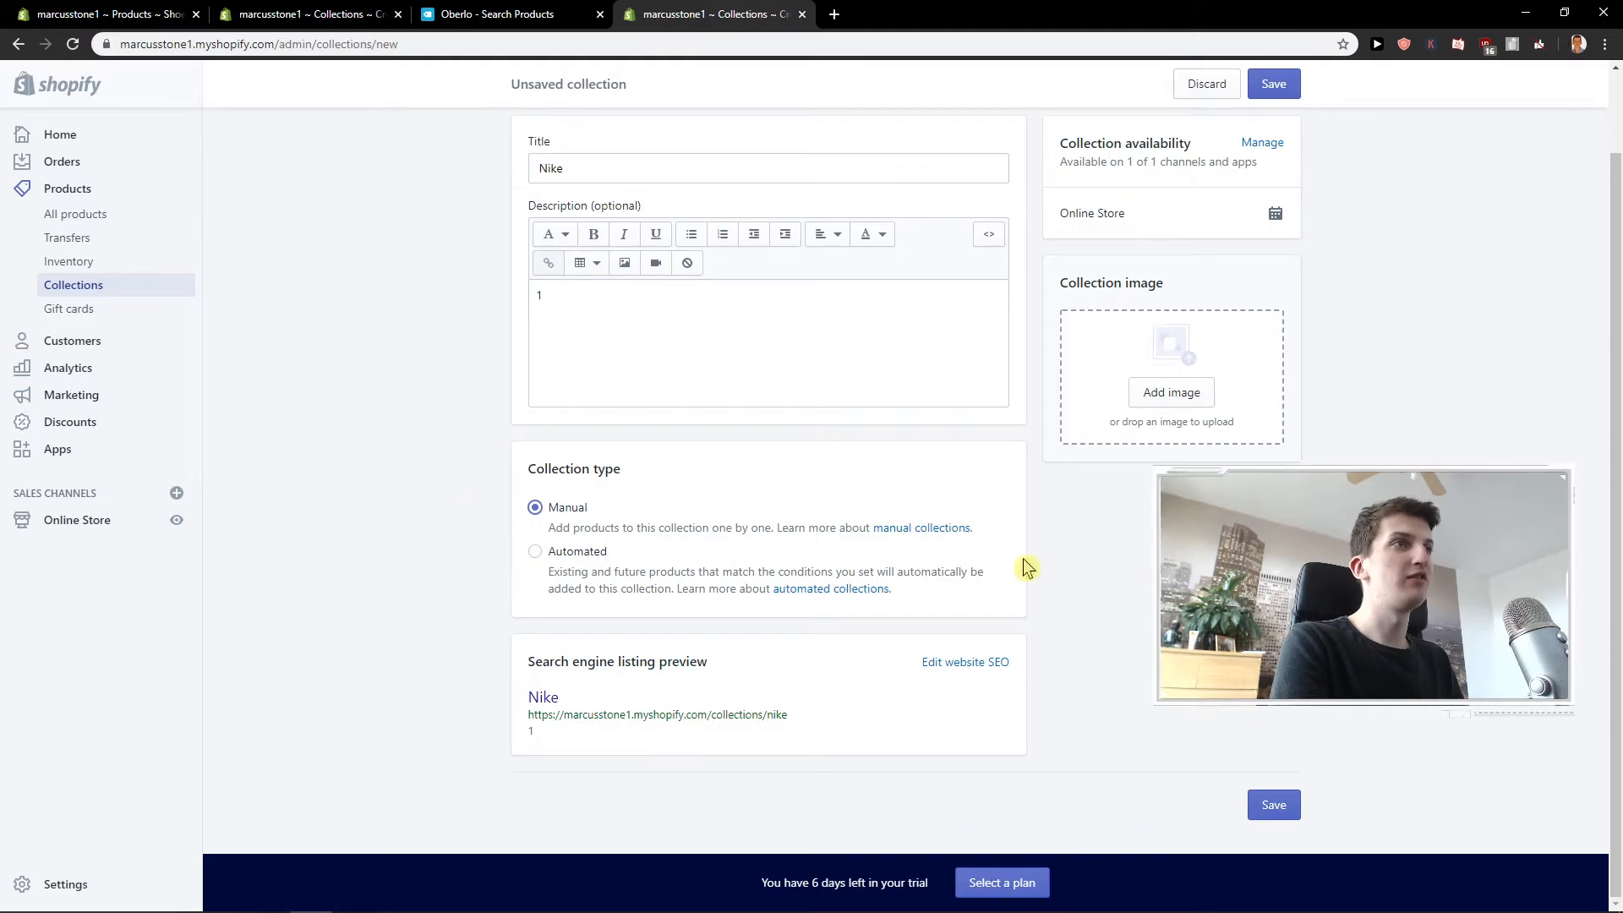
click(1273, 807)
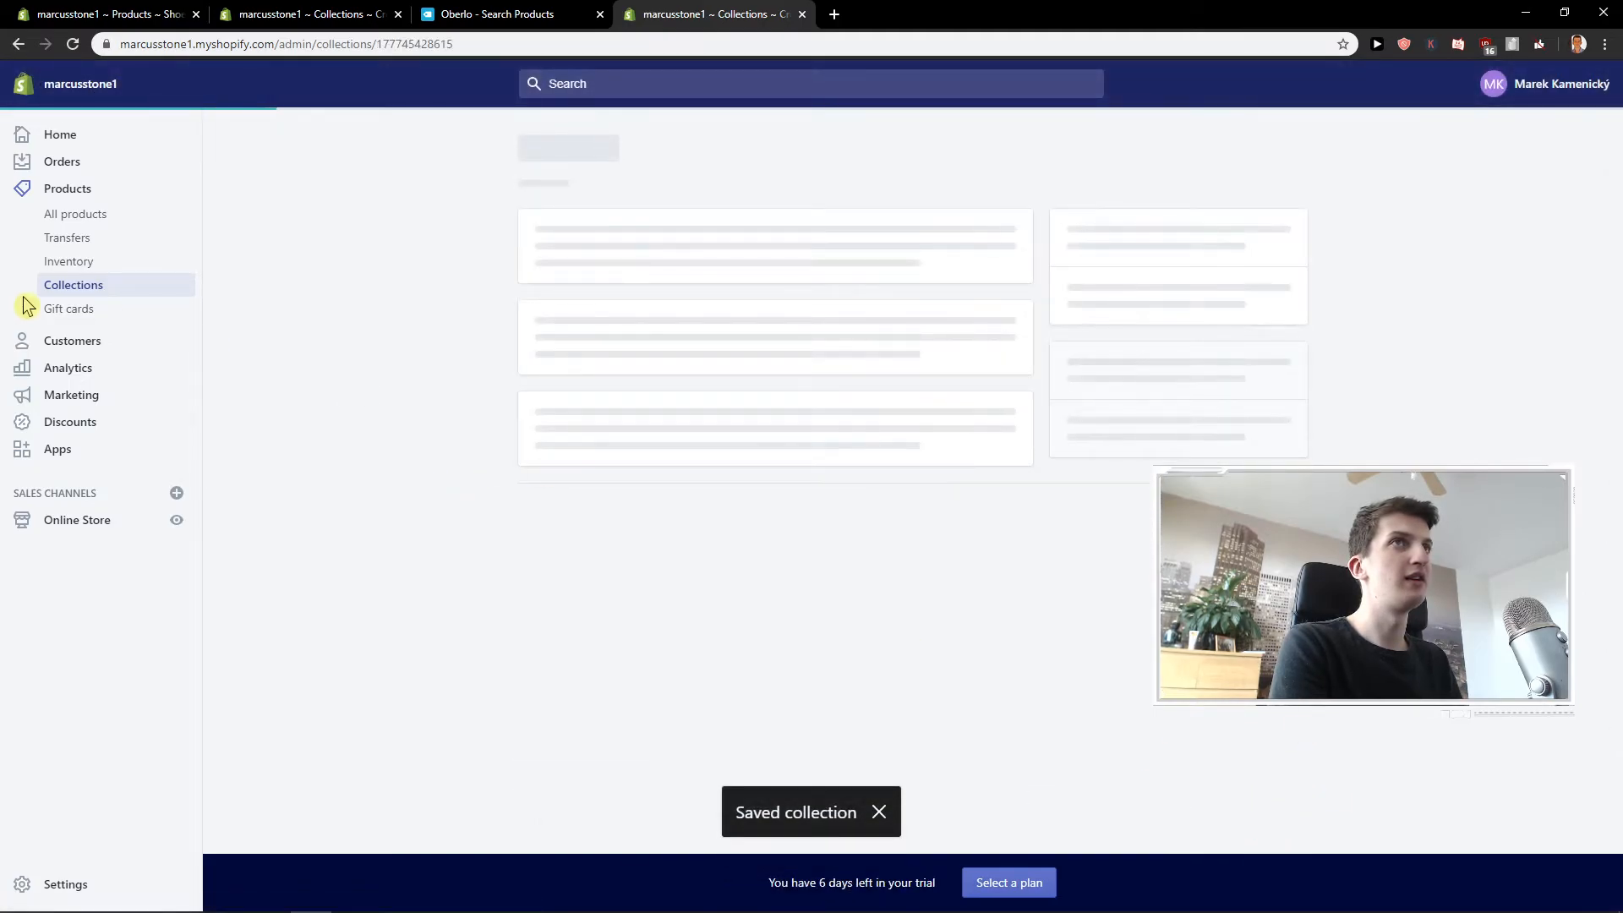
Add the Nike Shoes 2020 Edition product to the Nike collection and save the product.
click(107, 221)
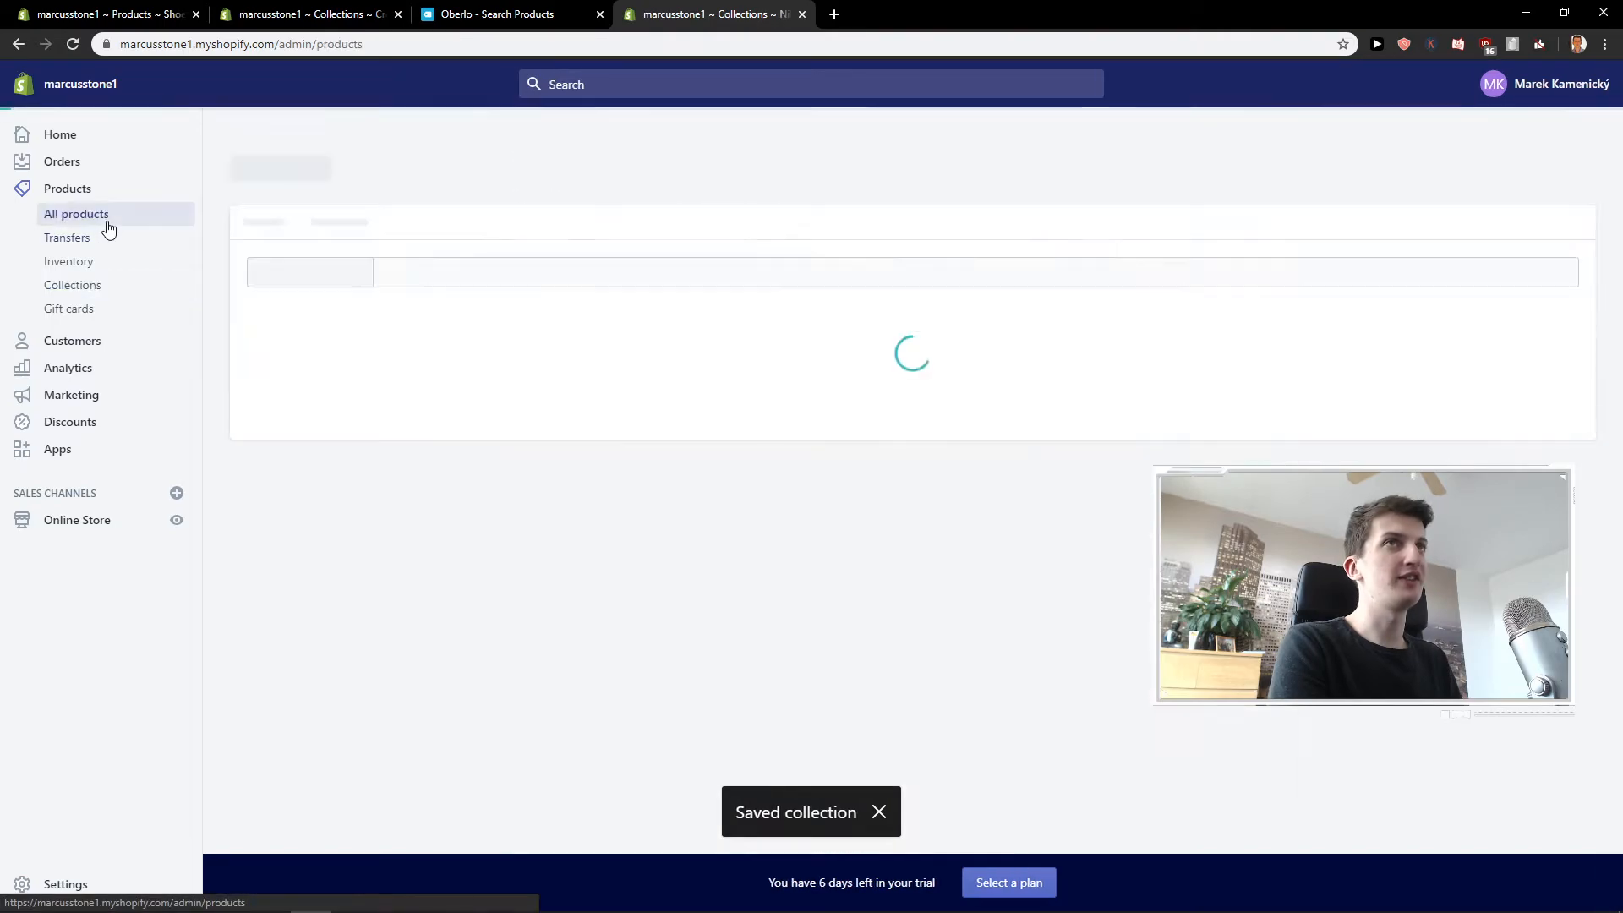
click(392, 388)
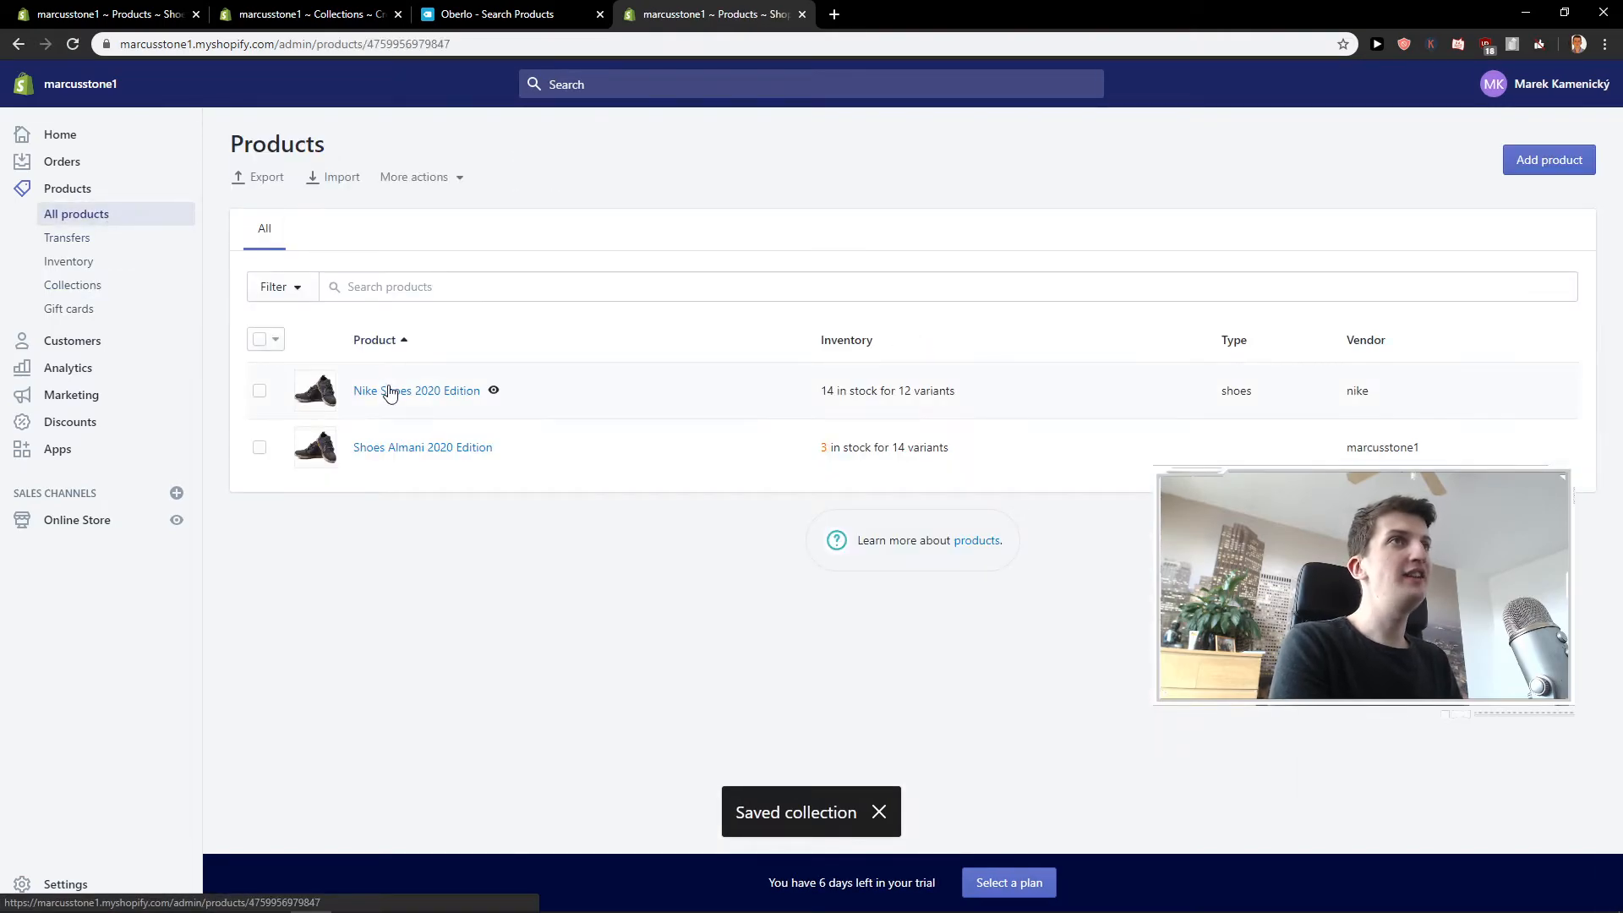
scroll(536, 424, down, 2)
click(1109, 456)
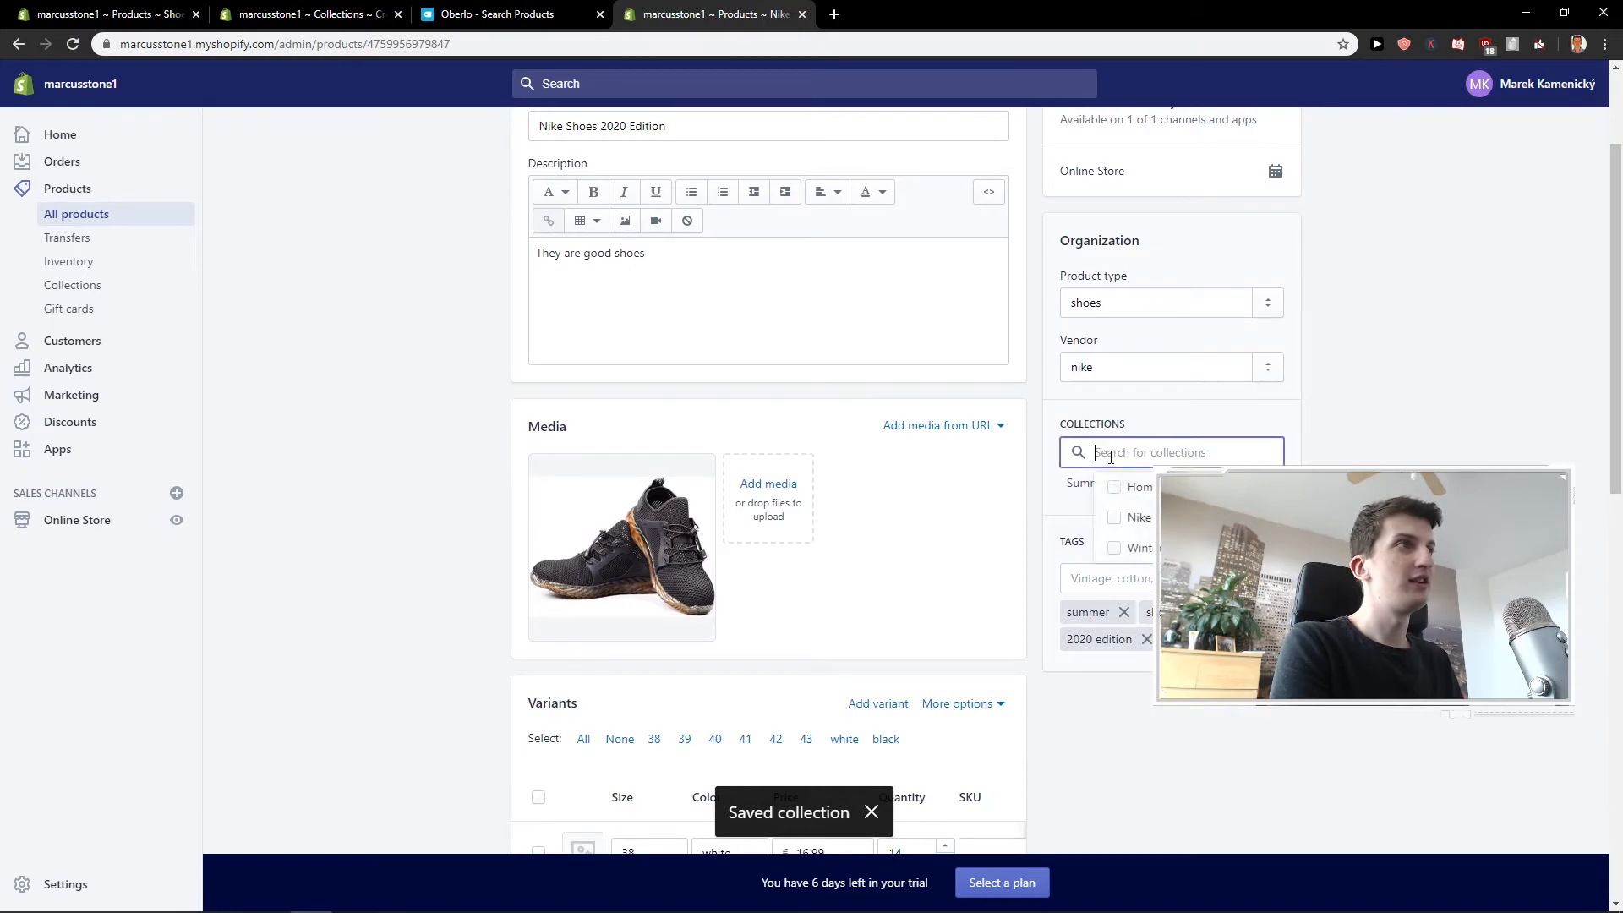
click(1131, 517)
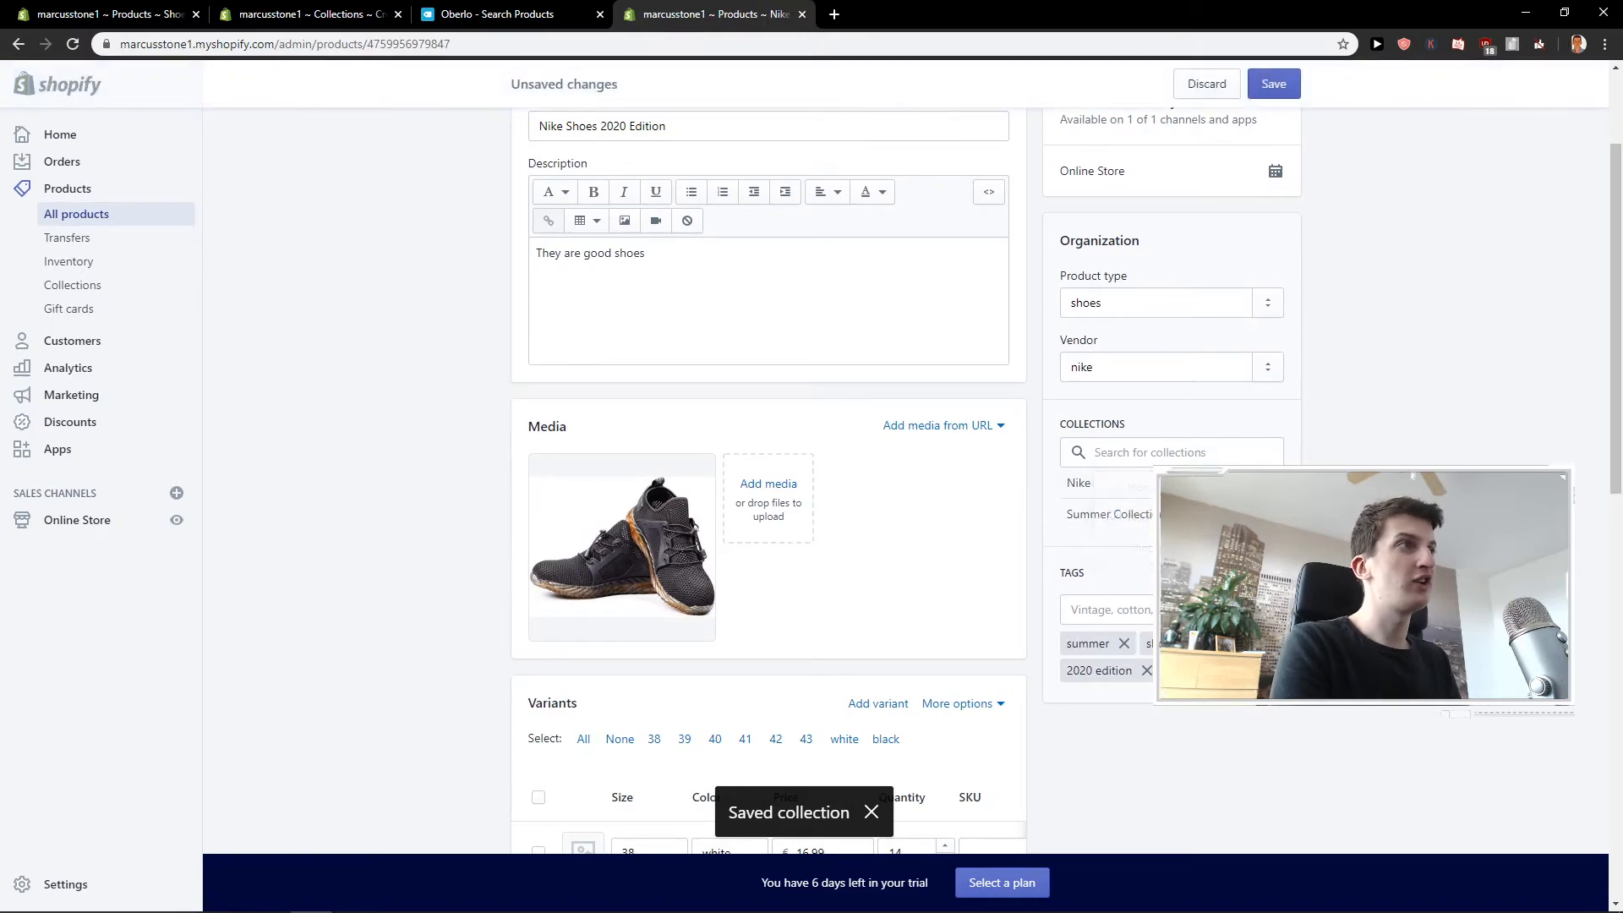
scroll(1311, 435, up, 2)
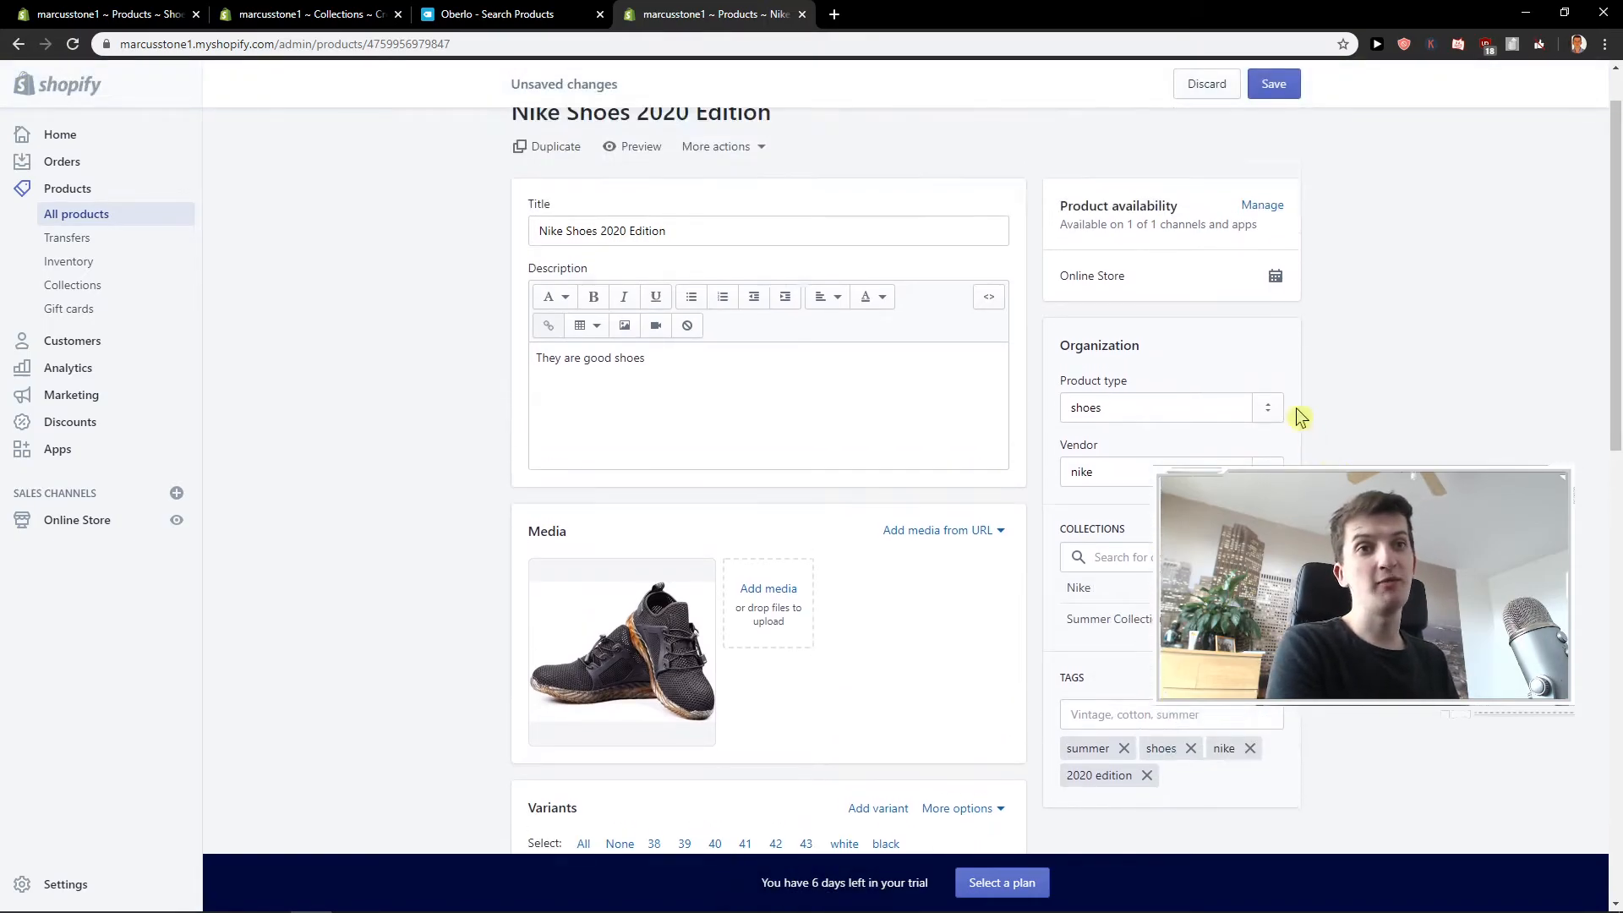
click(1273, 93)
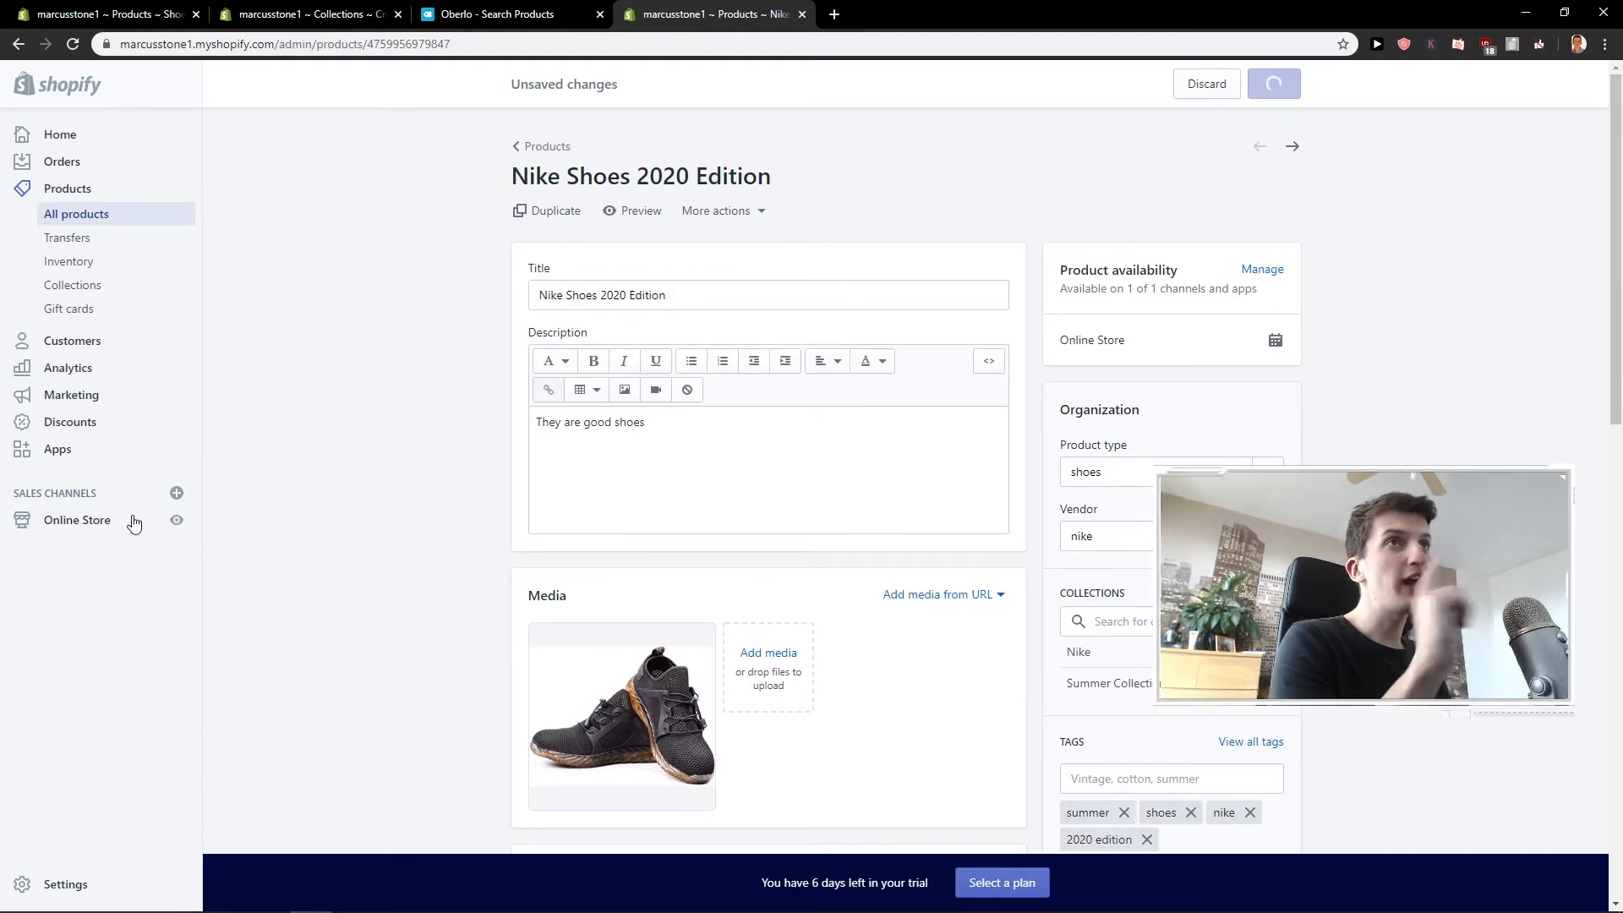
View the online store and examine the Shoes Almani 2020 Edition page, including its sale timer and customer reviews.
click(177, 520)
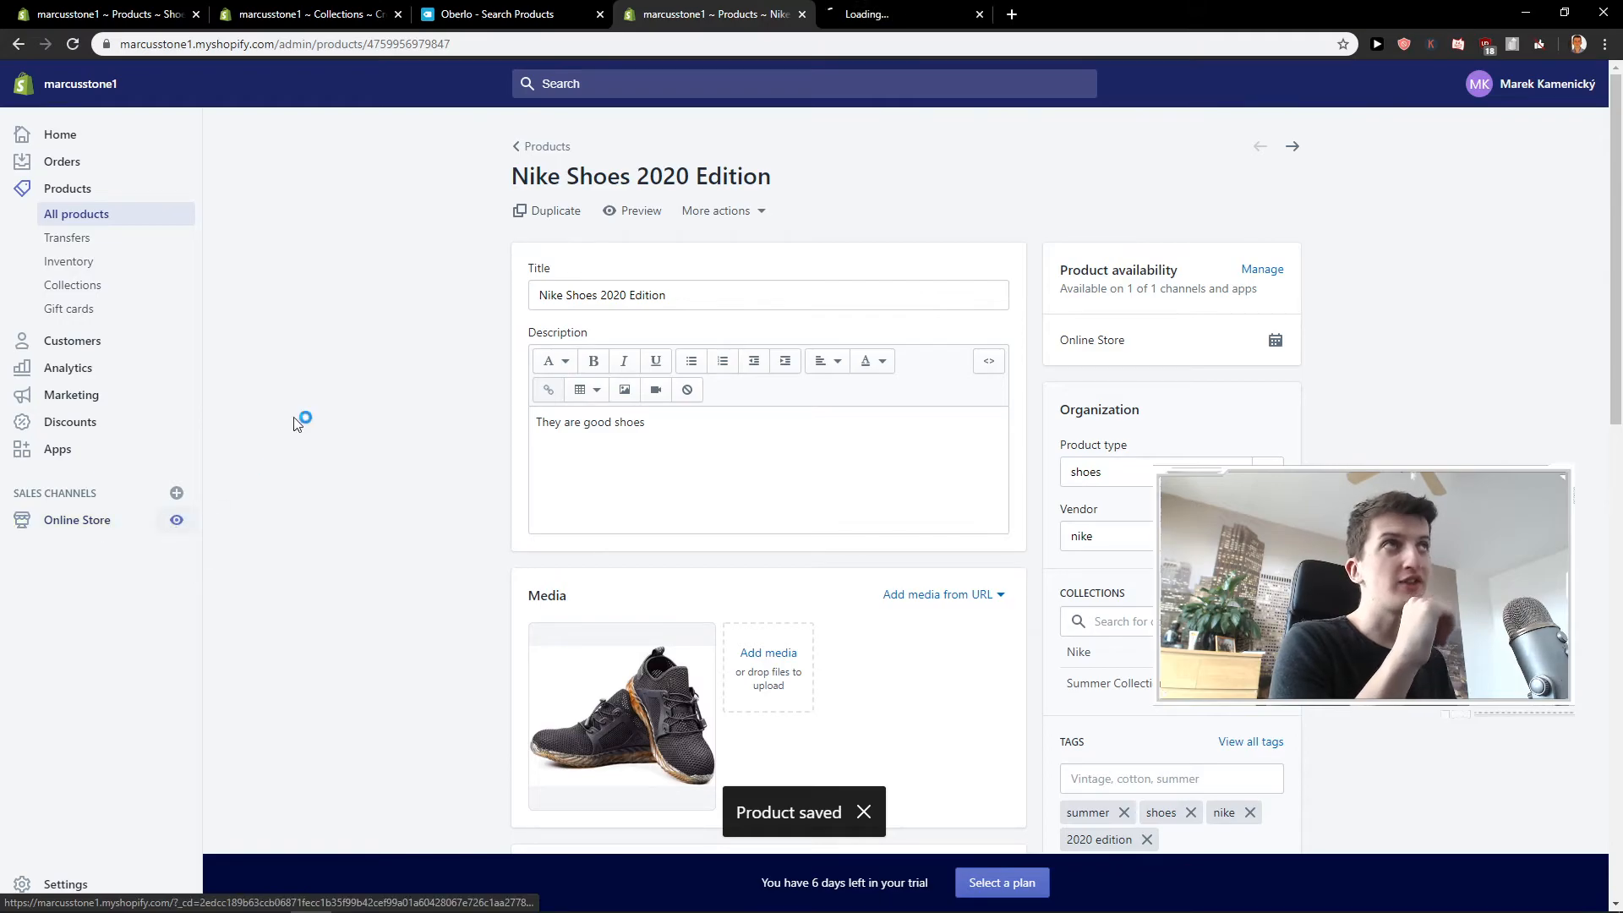
click(905, 7)
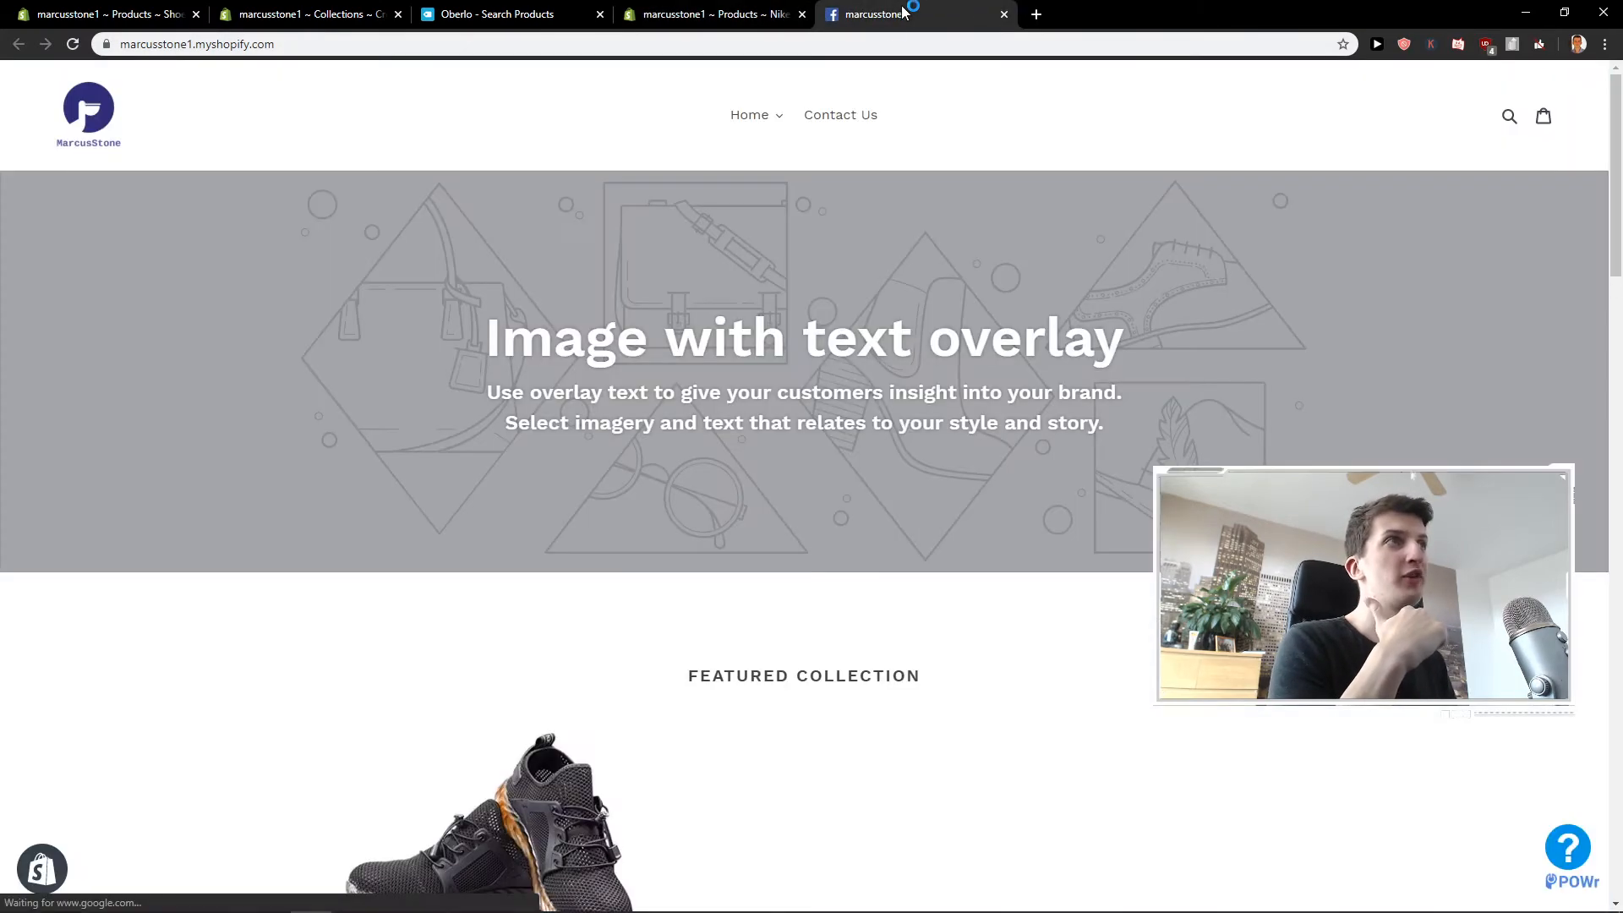
scroll(482, 630, down, 3)
click(482, 630)
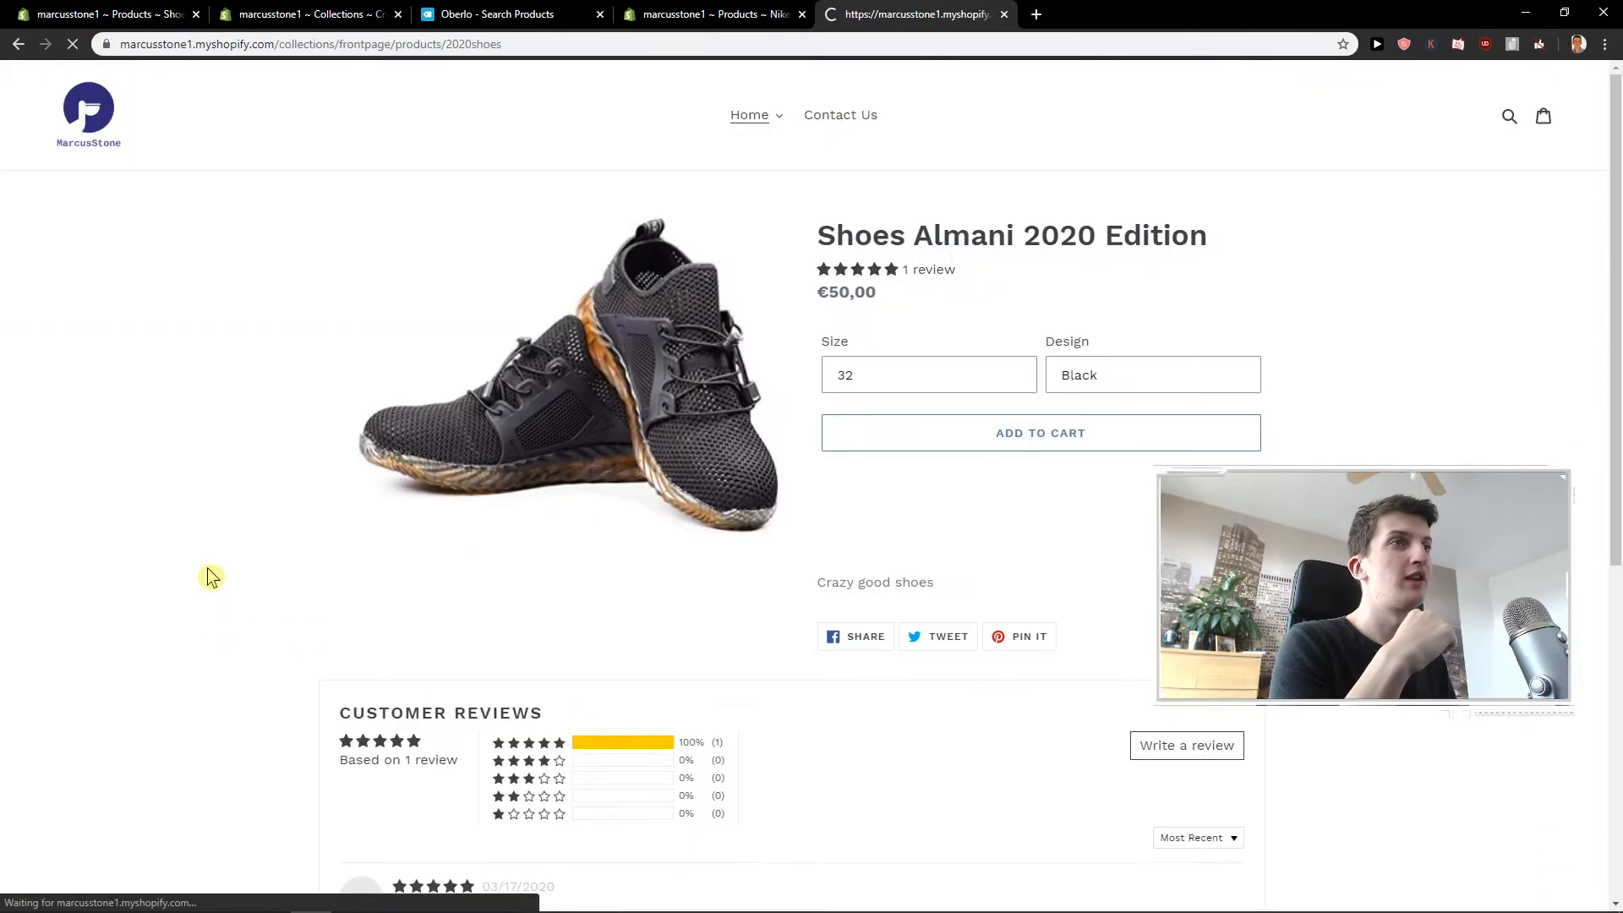
scroll(211, 558, down, 2)
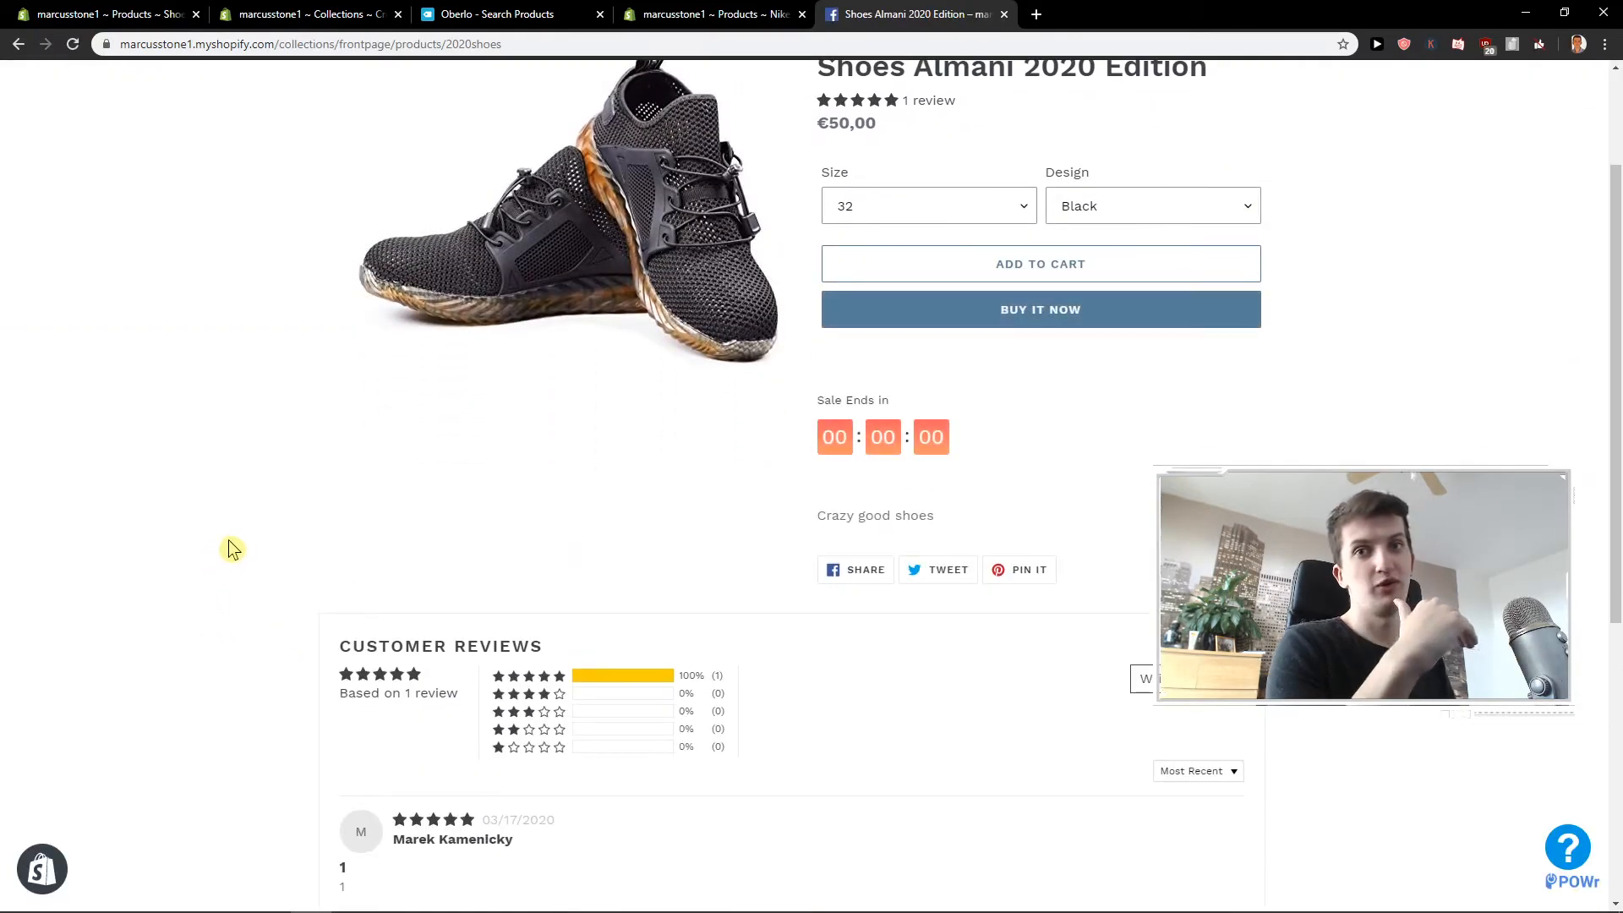
scroll(317, 531, up, 2)
scroll(317, 531, down, 2)
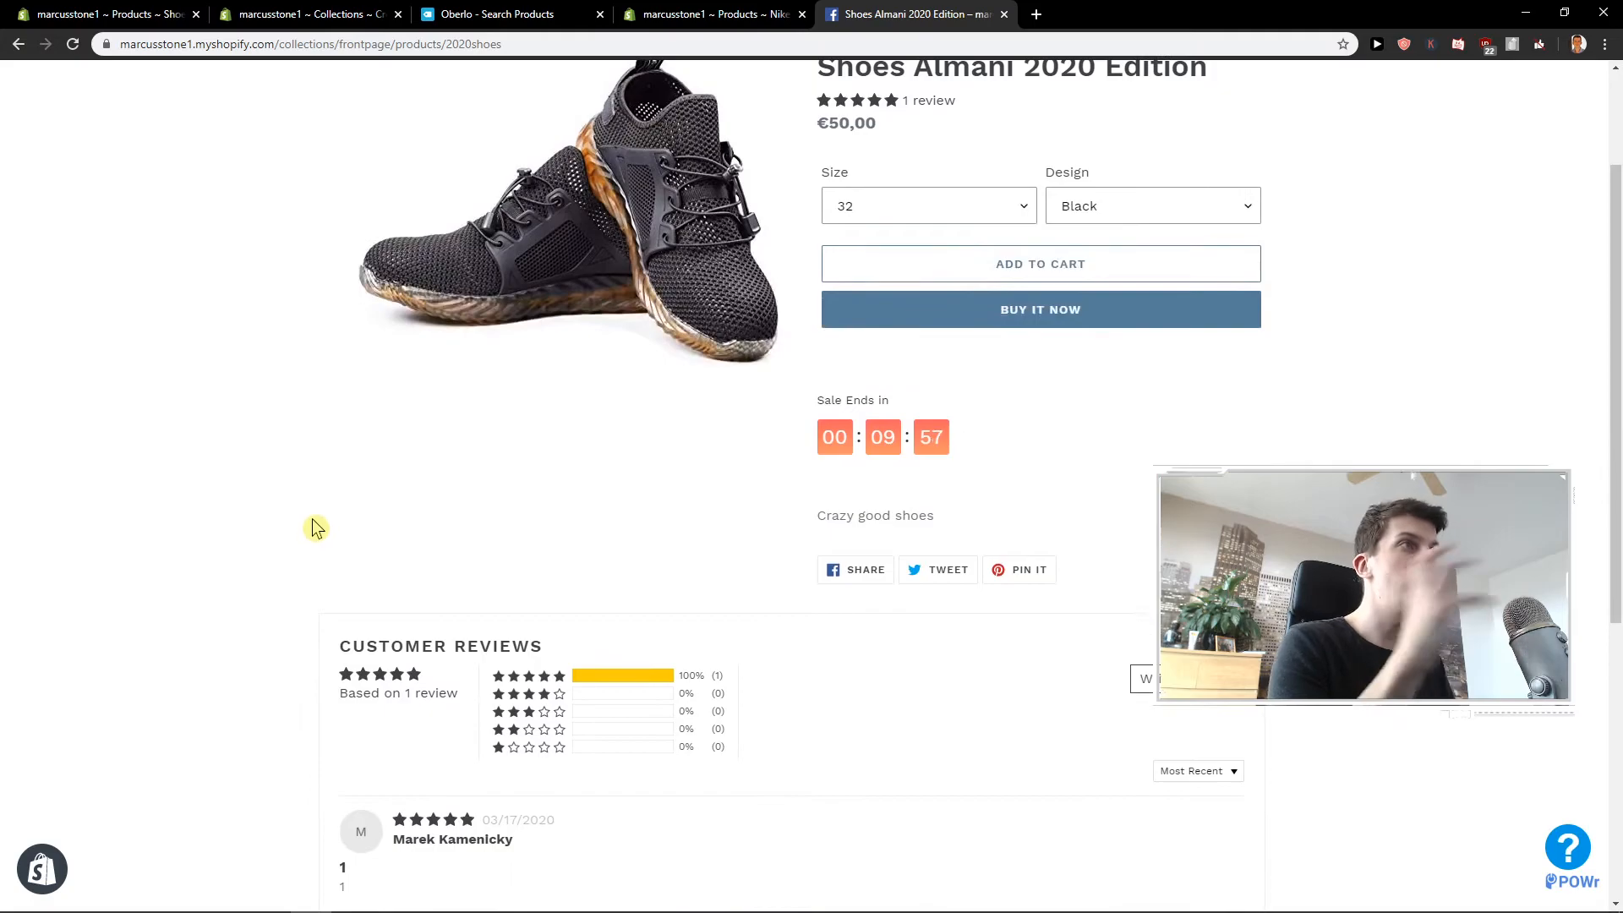
Open the Judge.me Product Reviews app in the store admin and compare it with the reviews on the shoe's store page.
key(ctrl+shift+Tab)
click(57, 449)
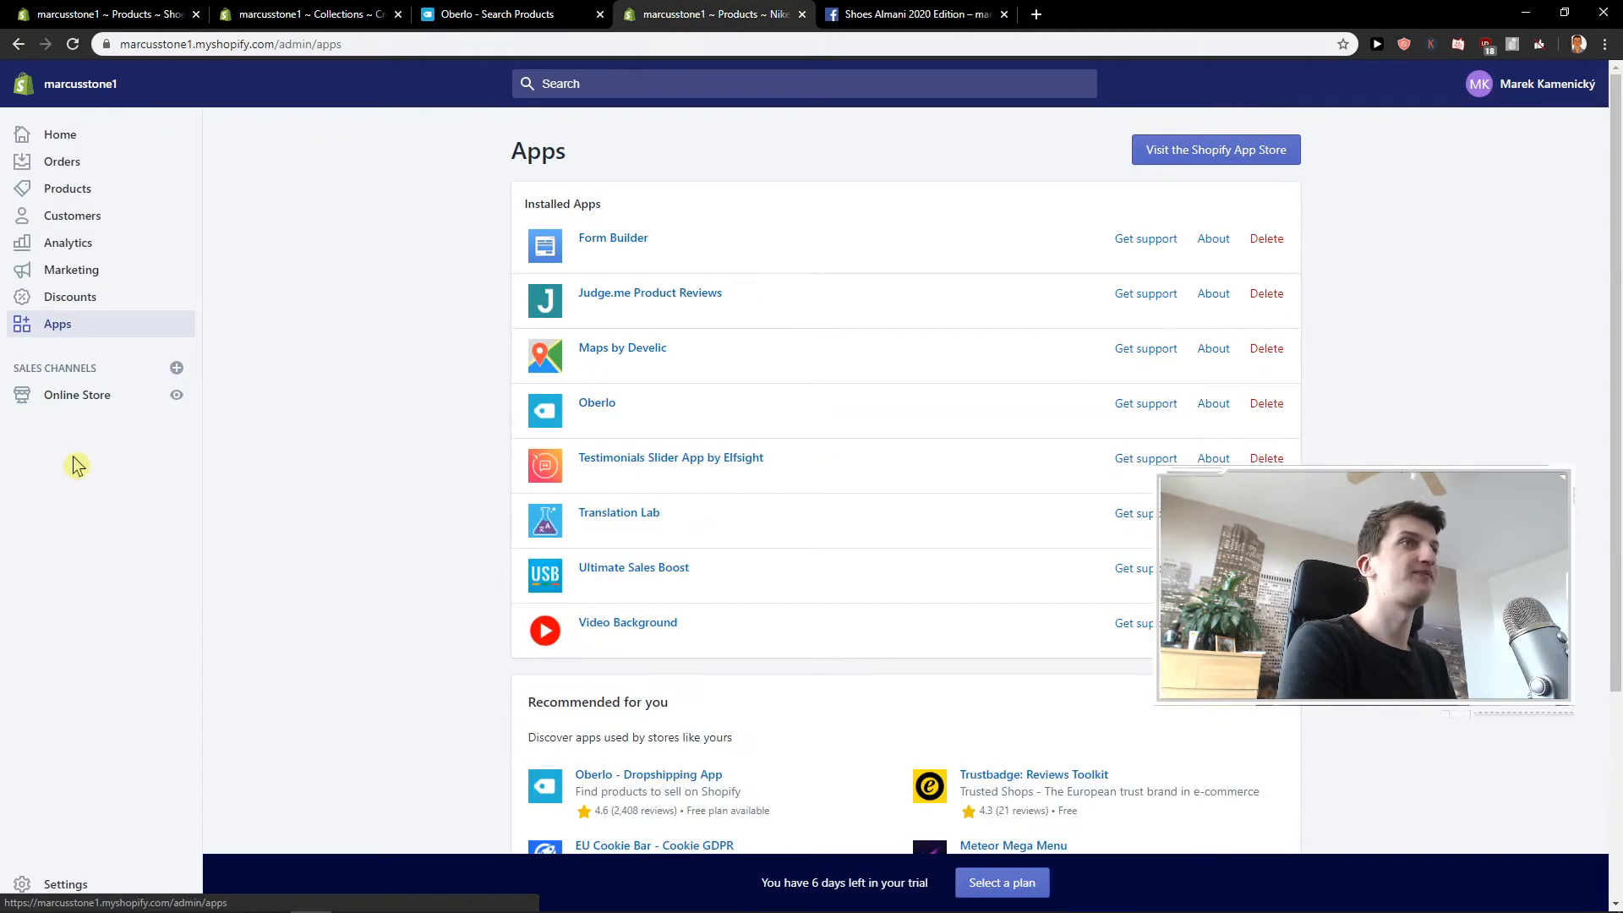
scroll(815, 254, down, 1)
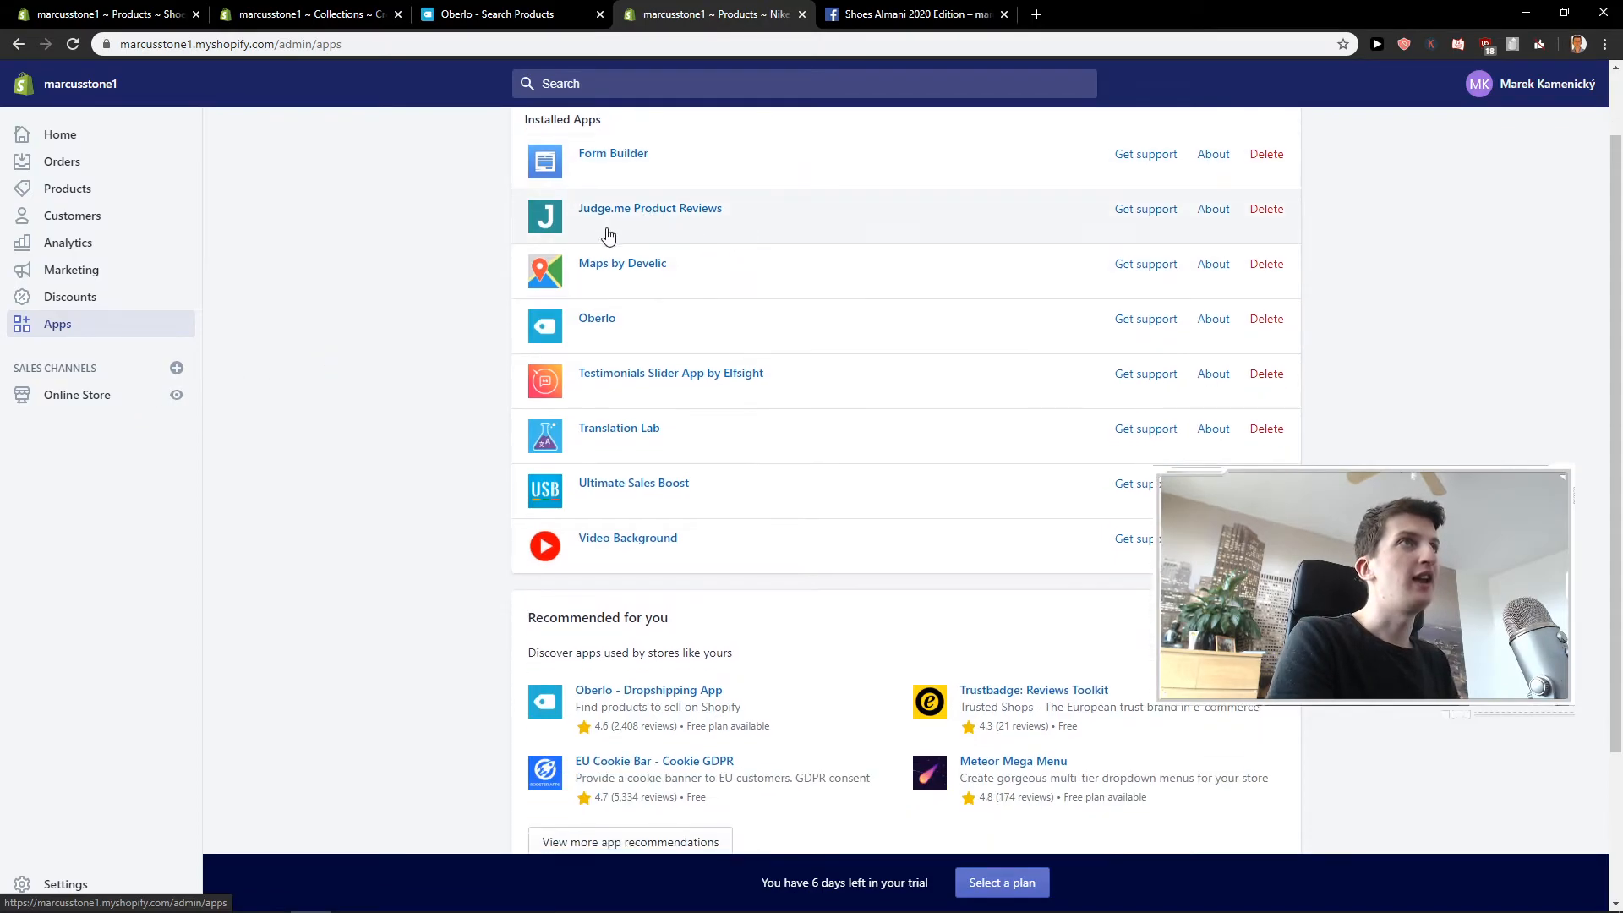
click(662, 211)
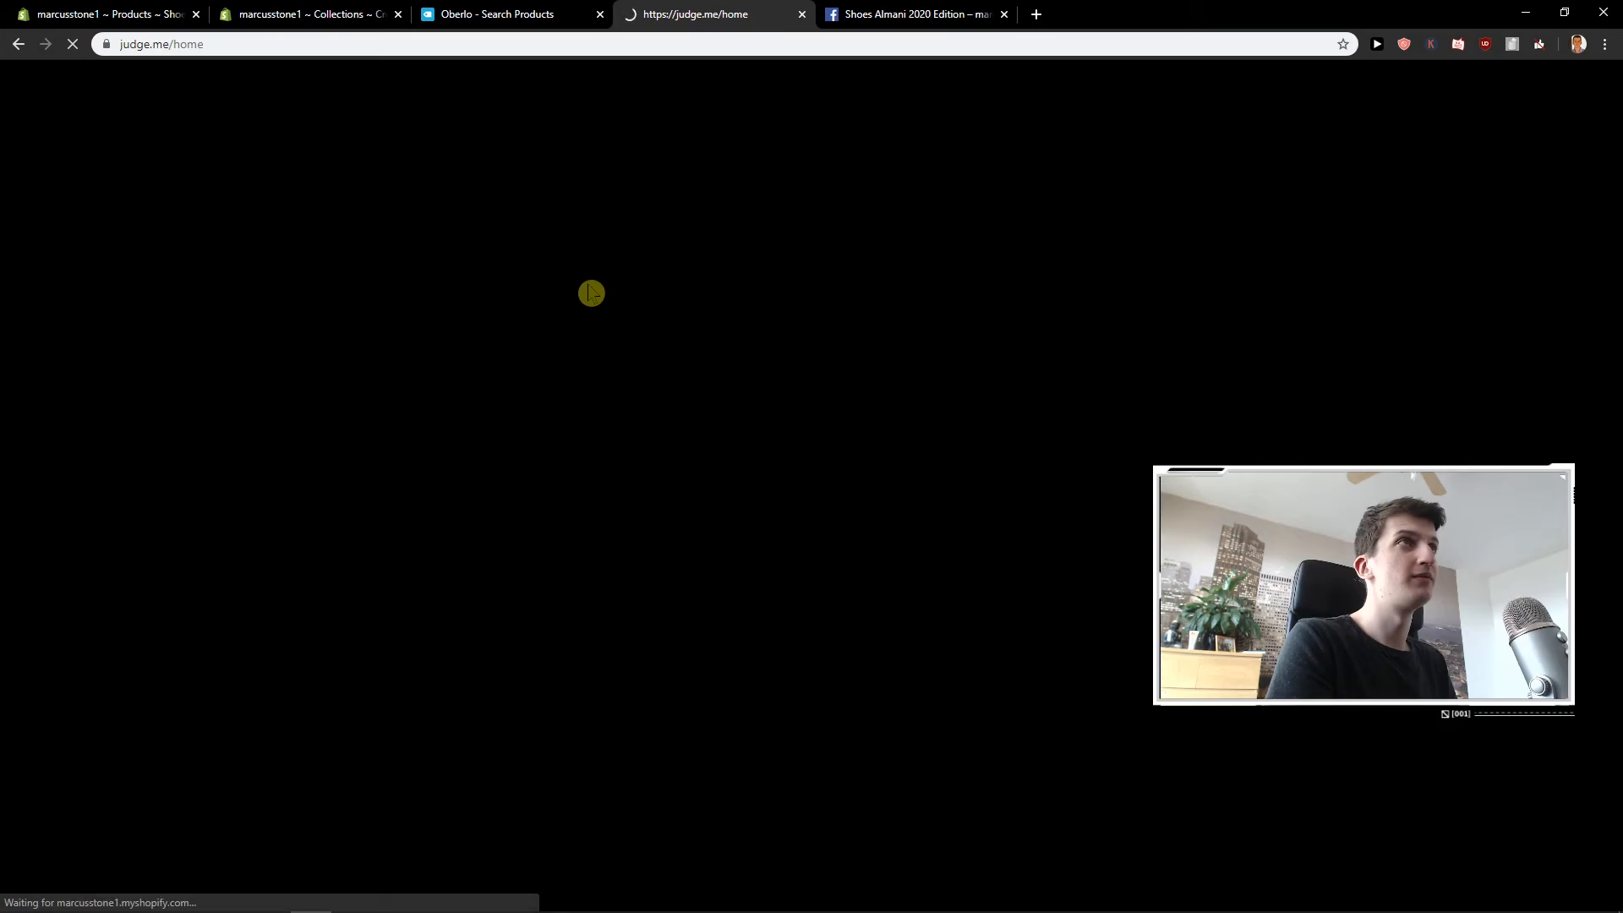
click(17, 44)
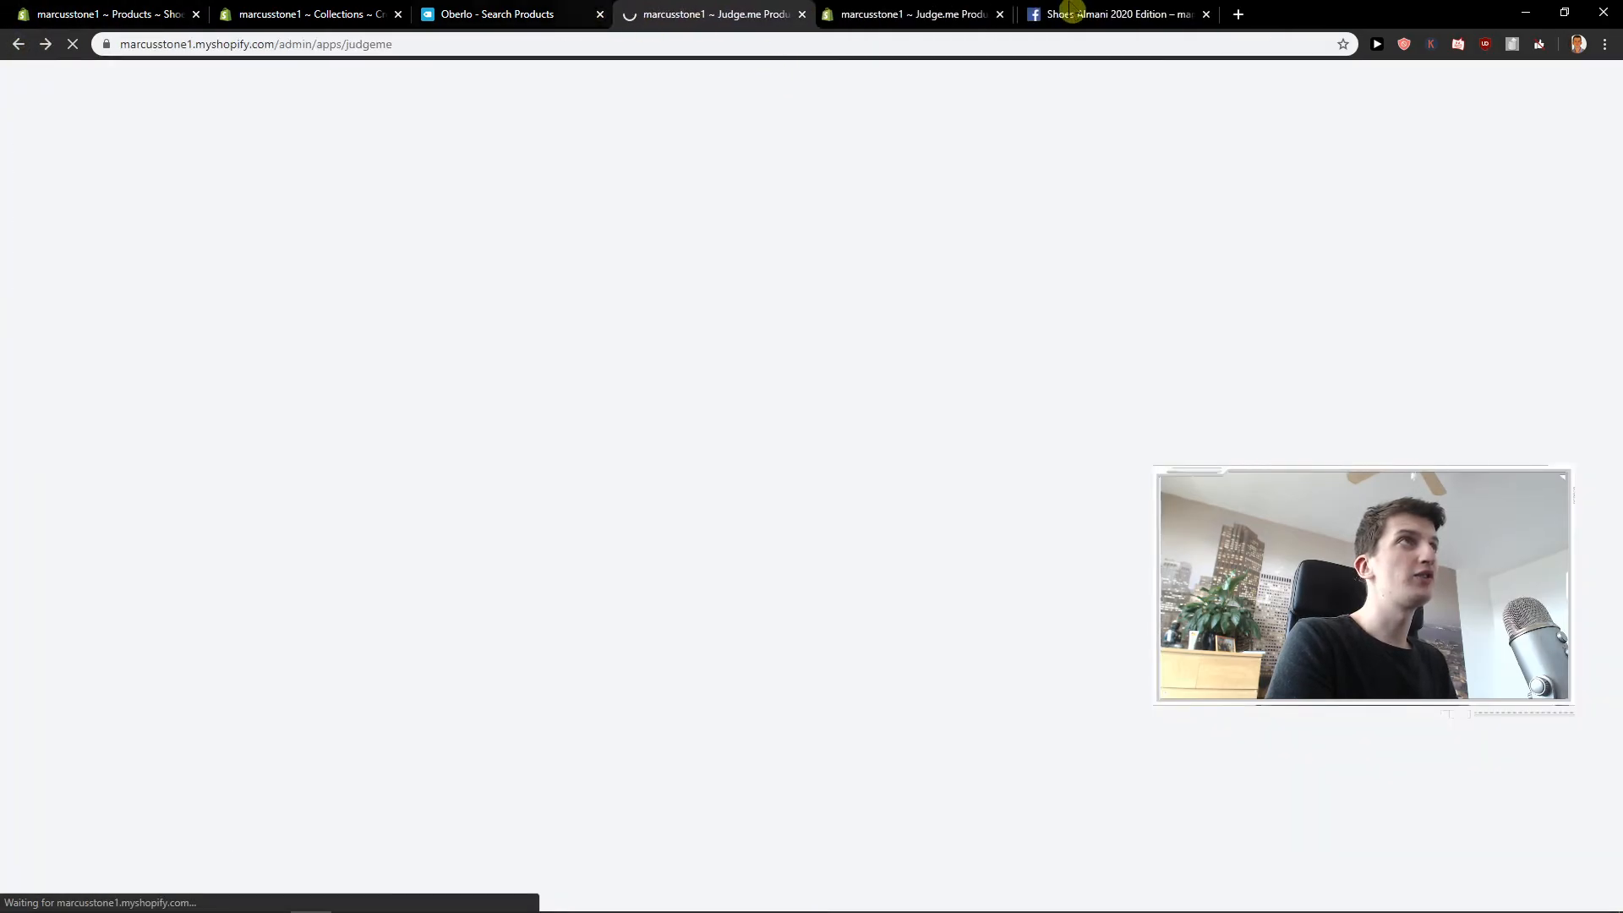
click(1040, 13)
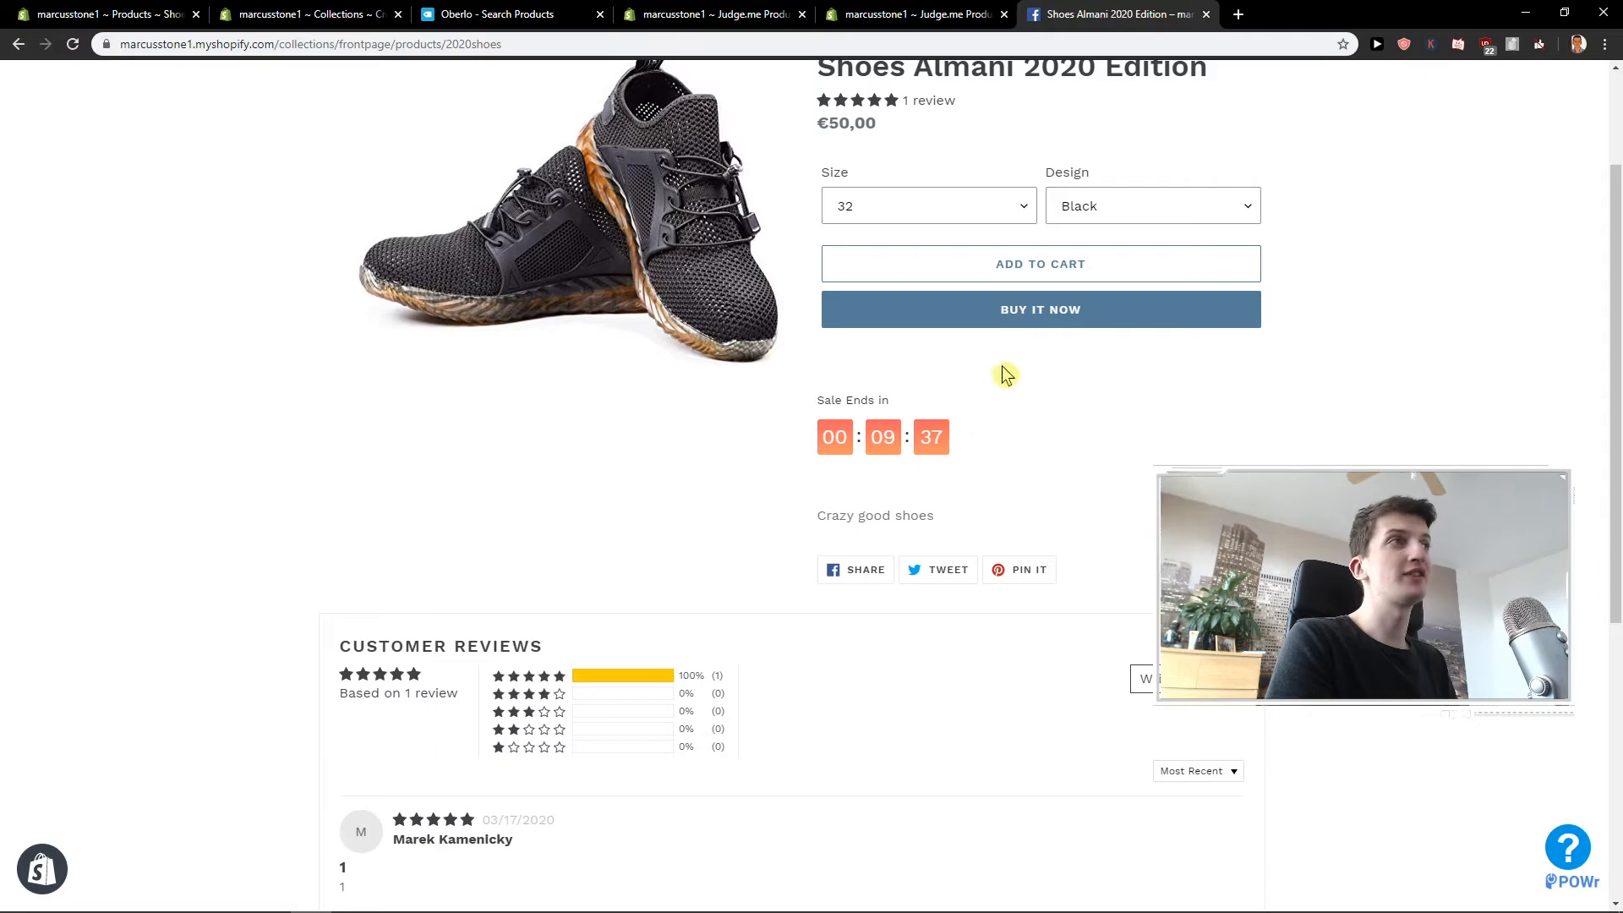
click(672, 15)
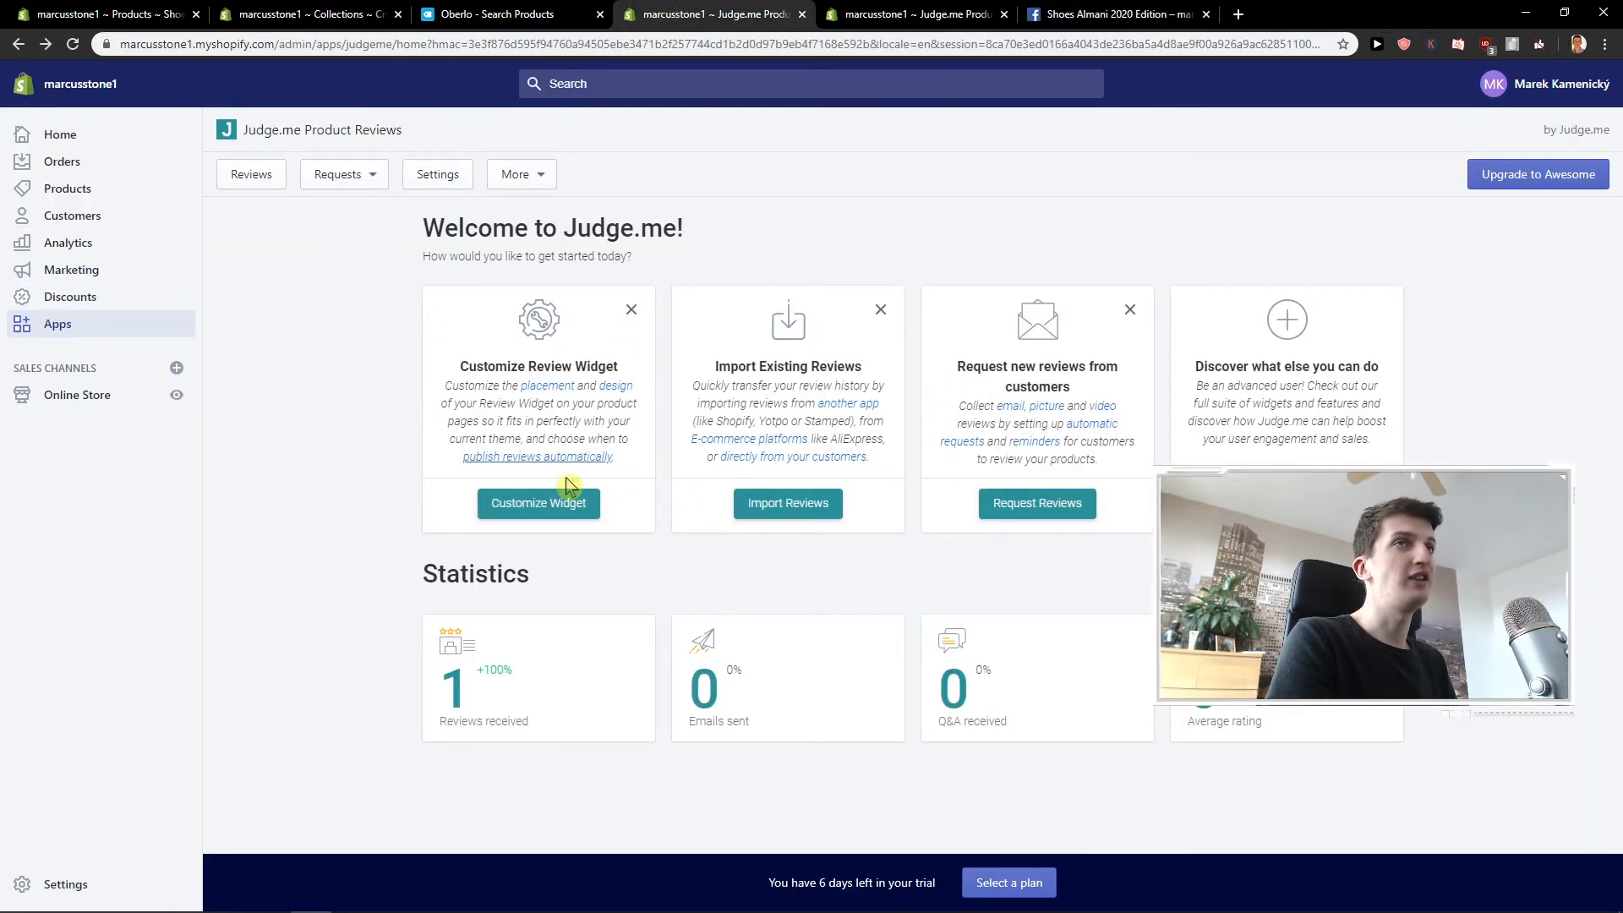
drag(245, 129, 490, 131)
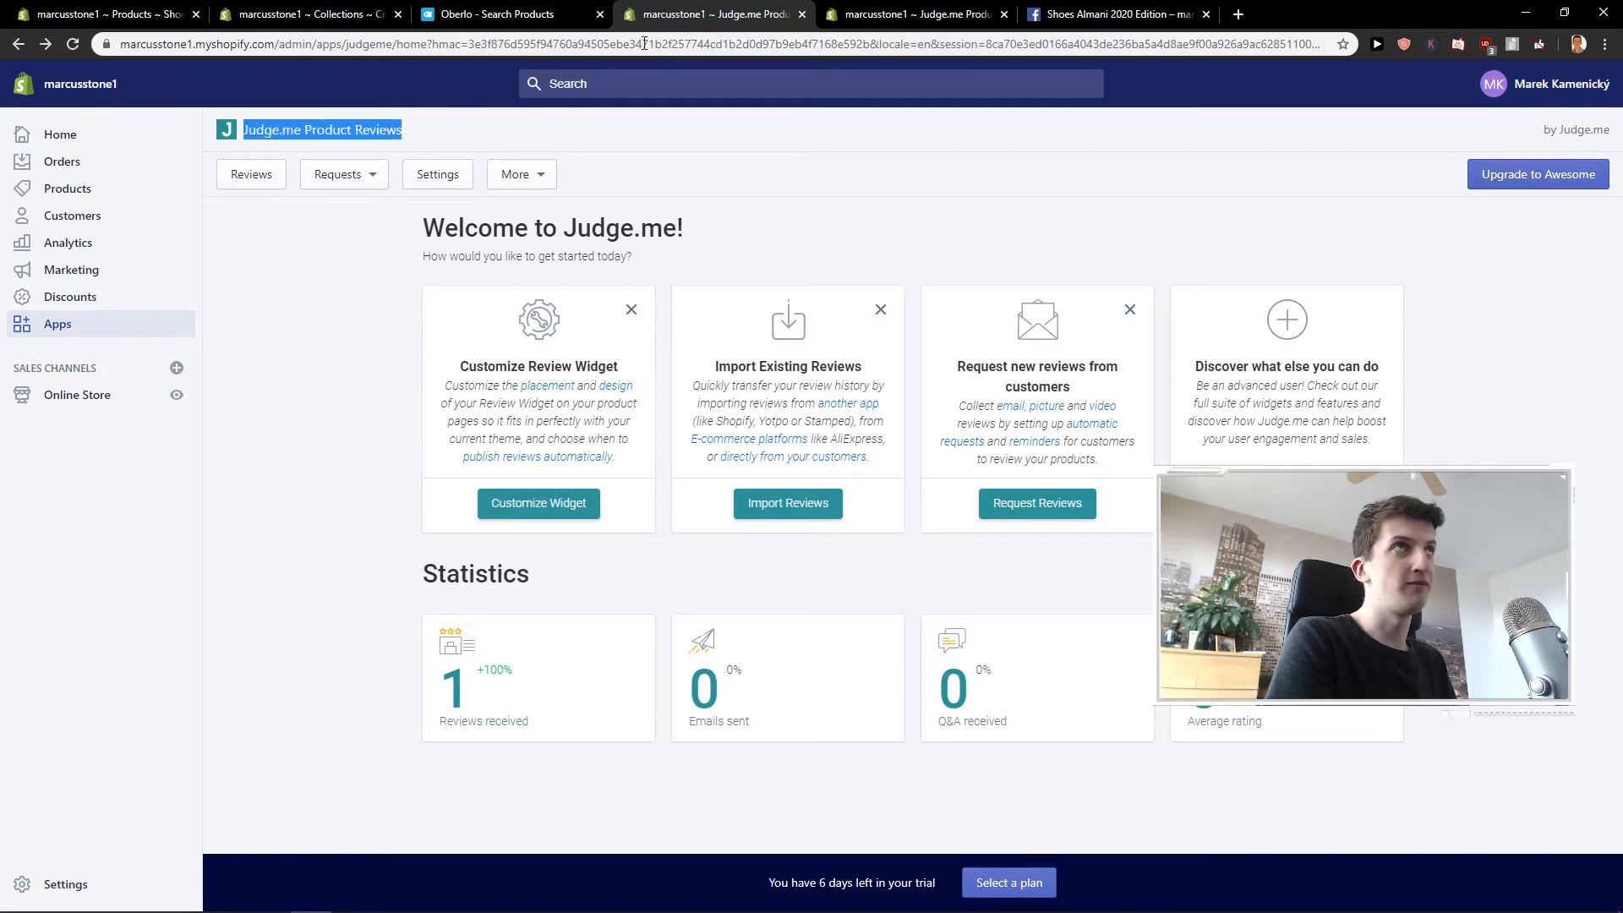
Open the Ultimate Sales Boost app and review the countdown timer settings of the My flash sale boost campaign.
click(94, 326)
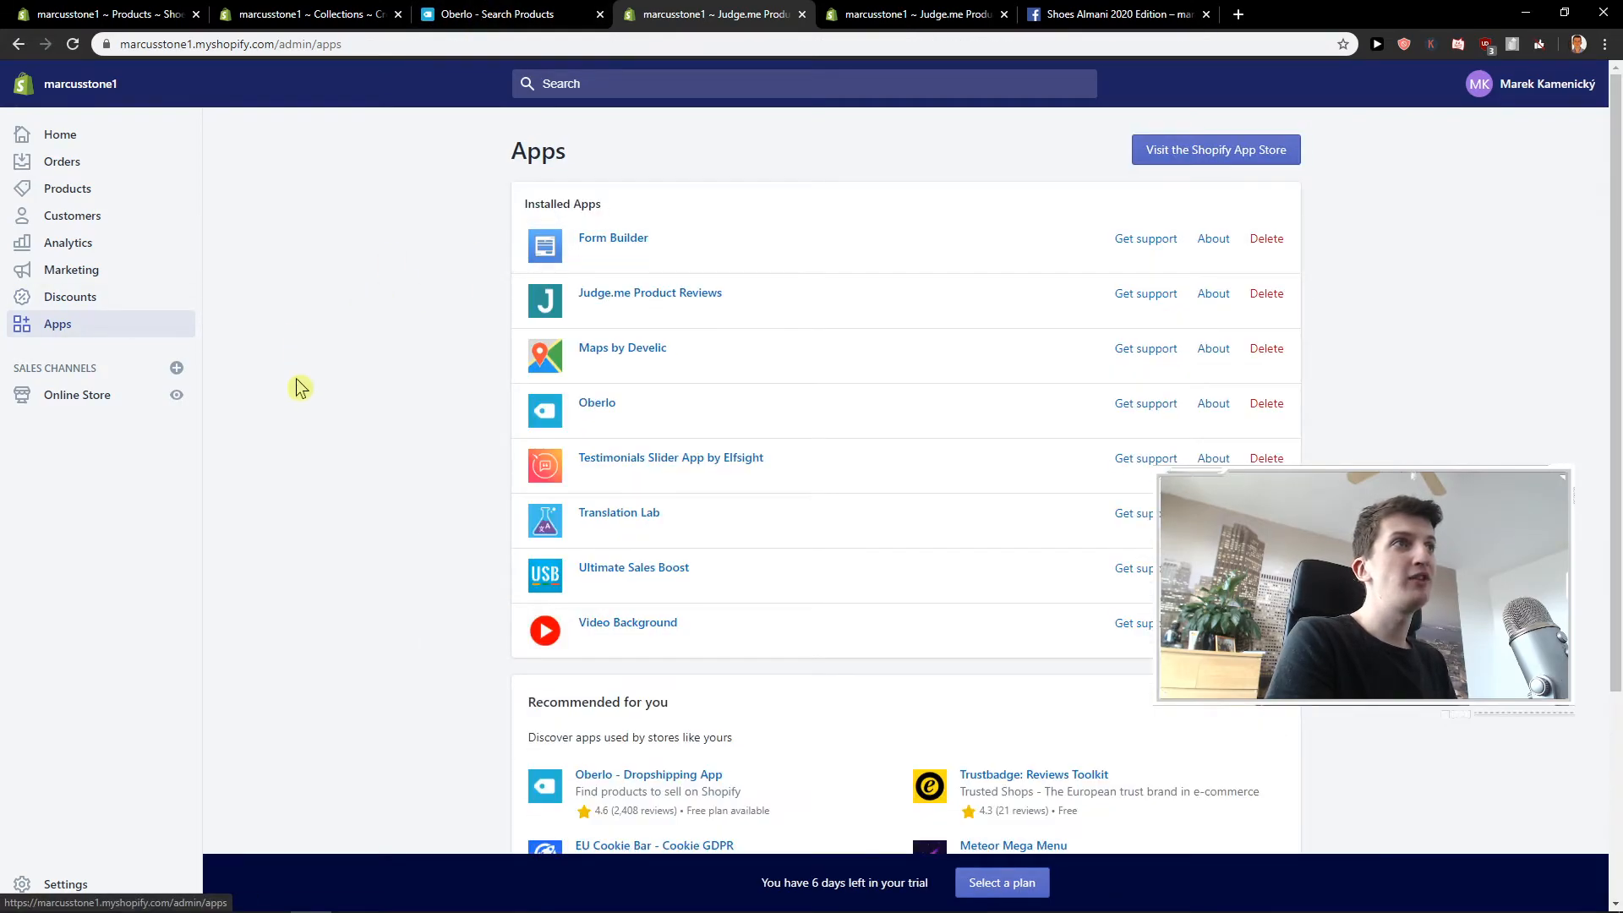
click(657, 582)
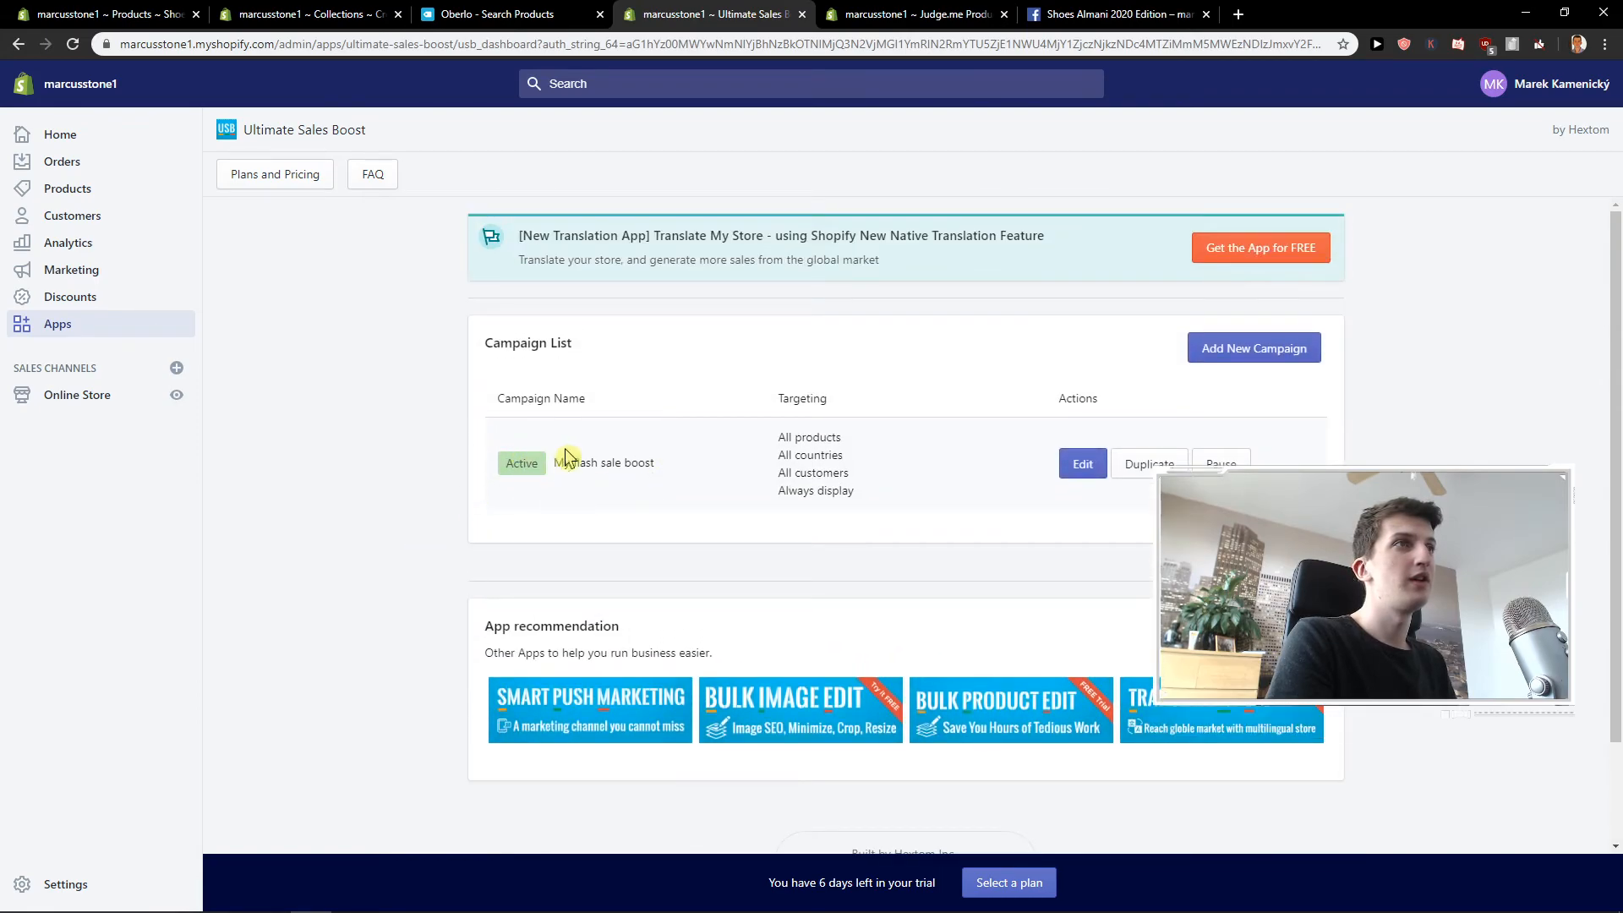
click(1083, 464)
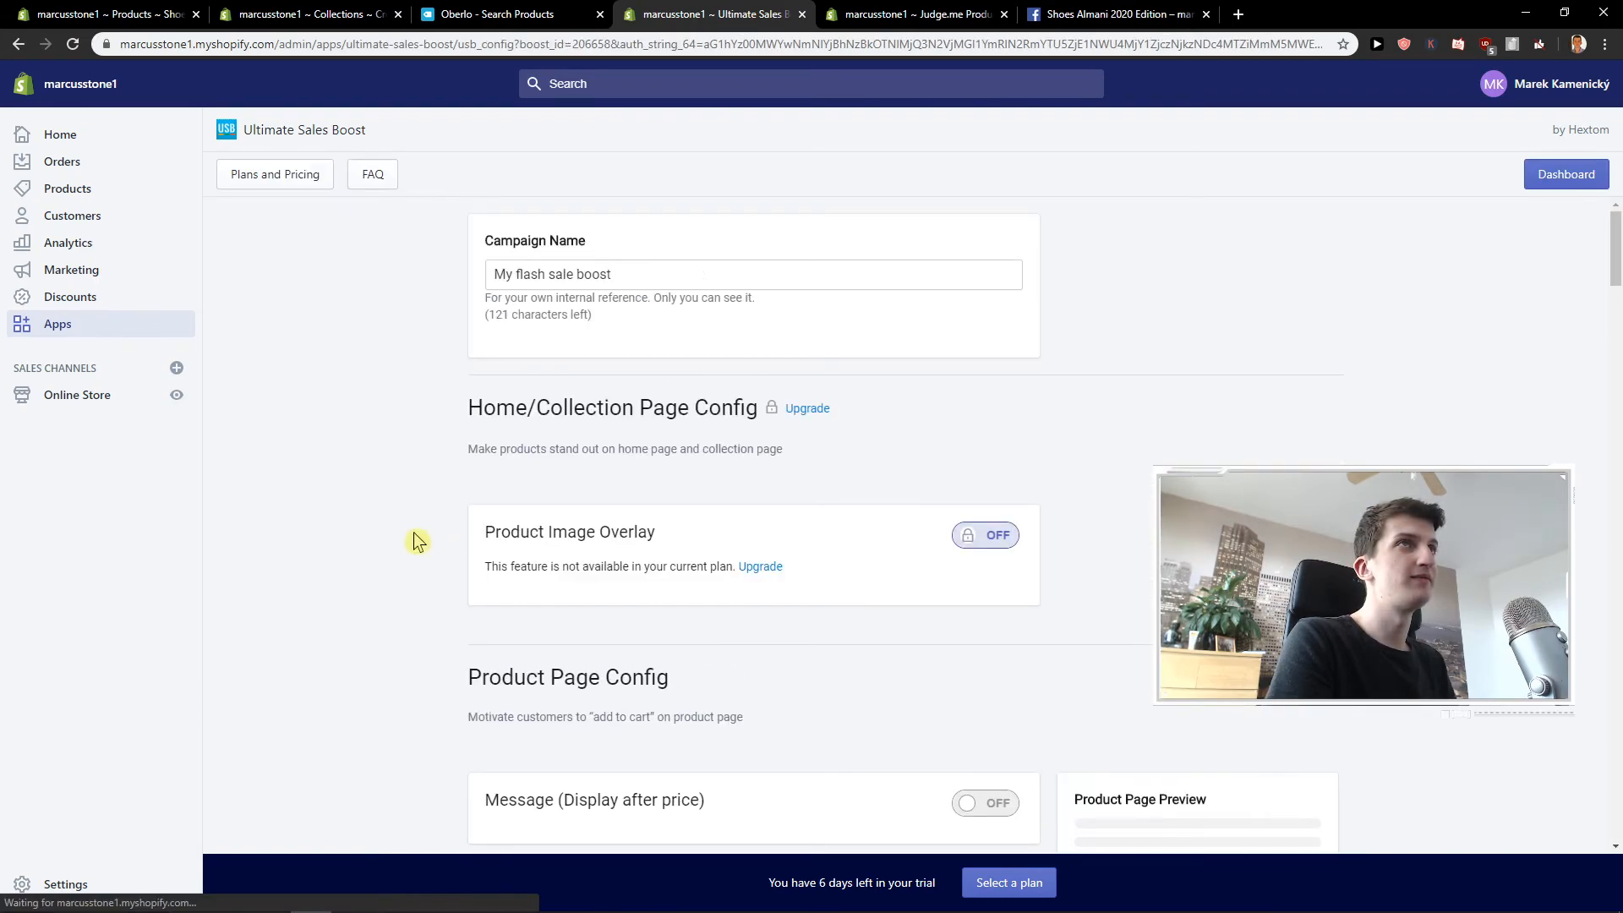
scroll(416, 507, down, 12)
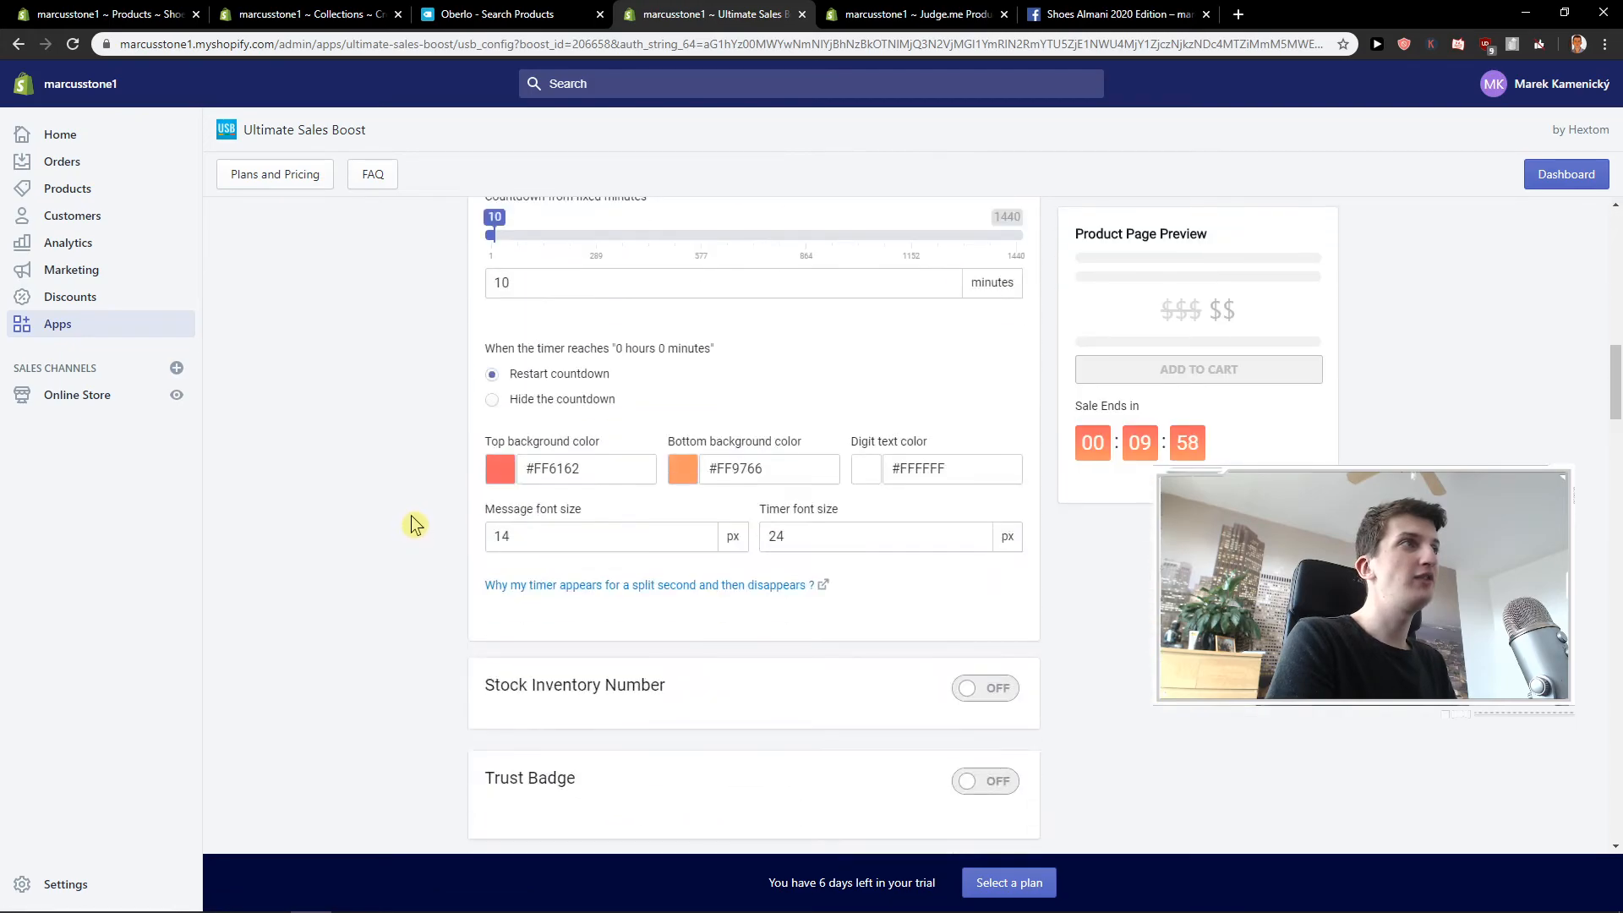
click(19, 43)
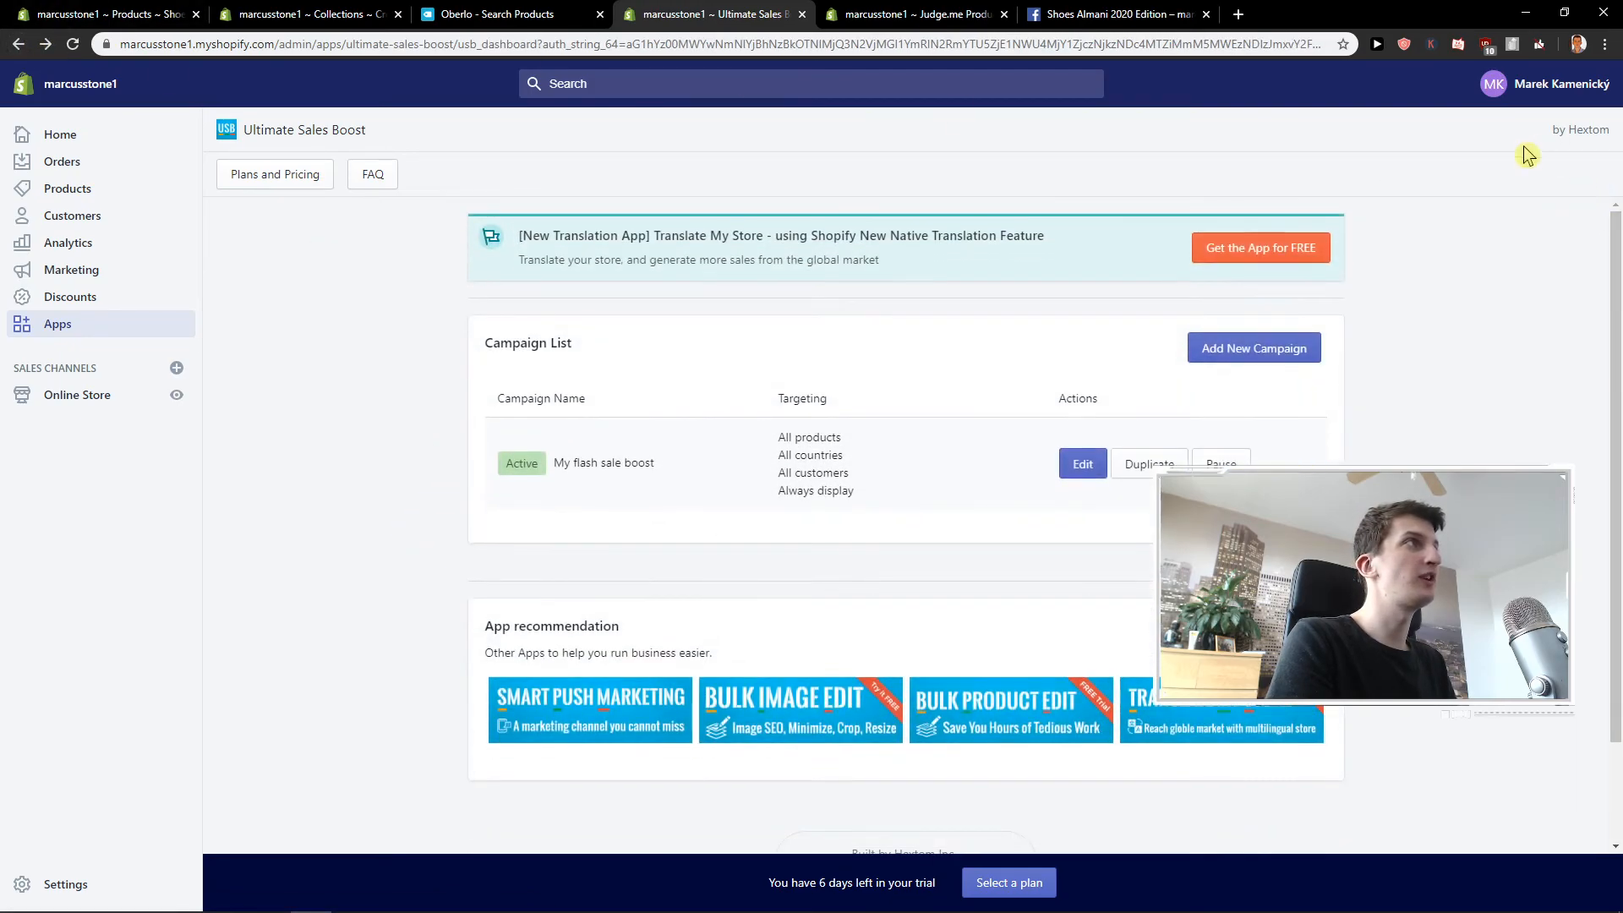
Start a new Ultimate Sales Boost campaign and look through the available campaign templates.
click(1267, 347)
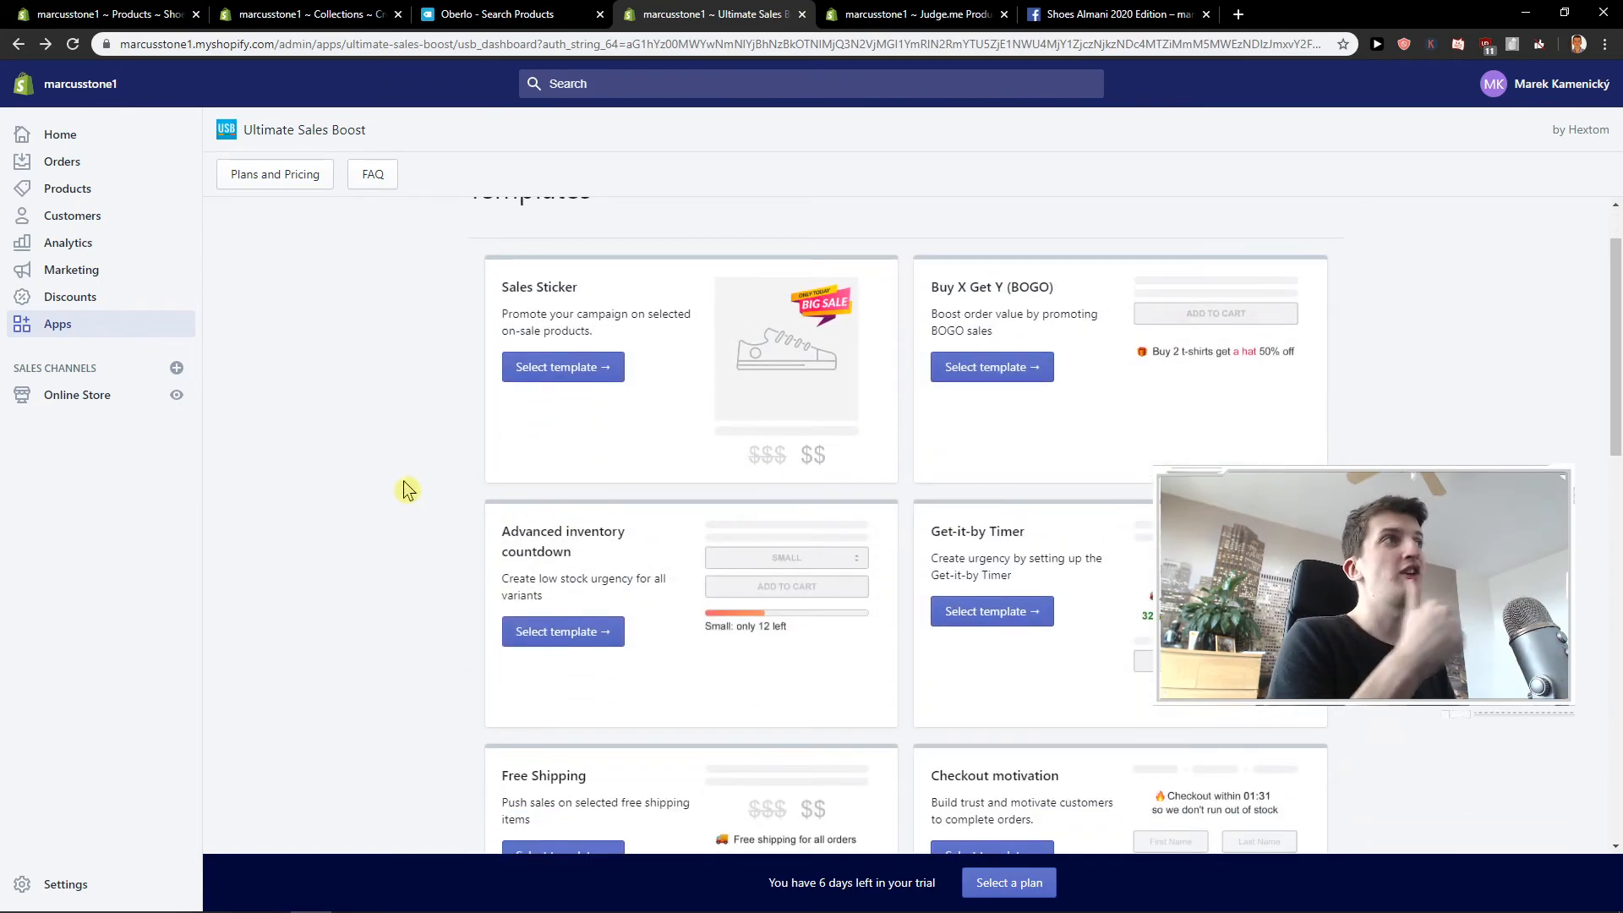
scroll(404, 488, down, 2)
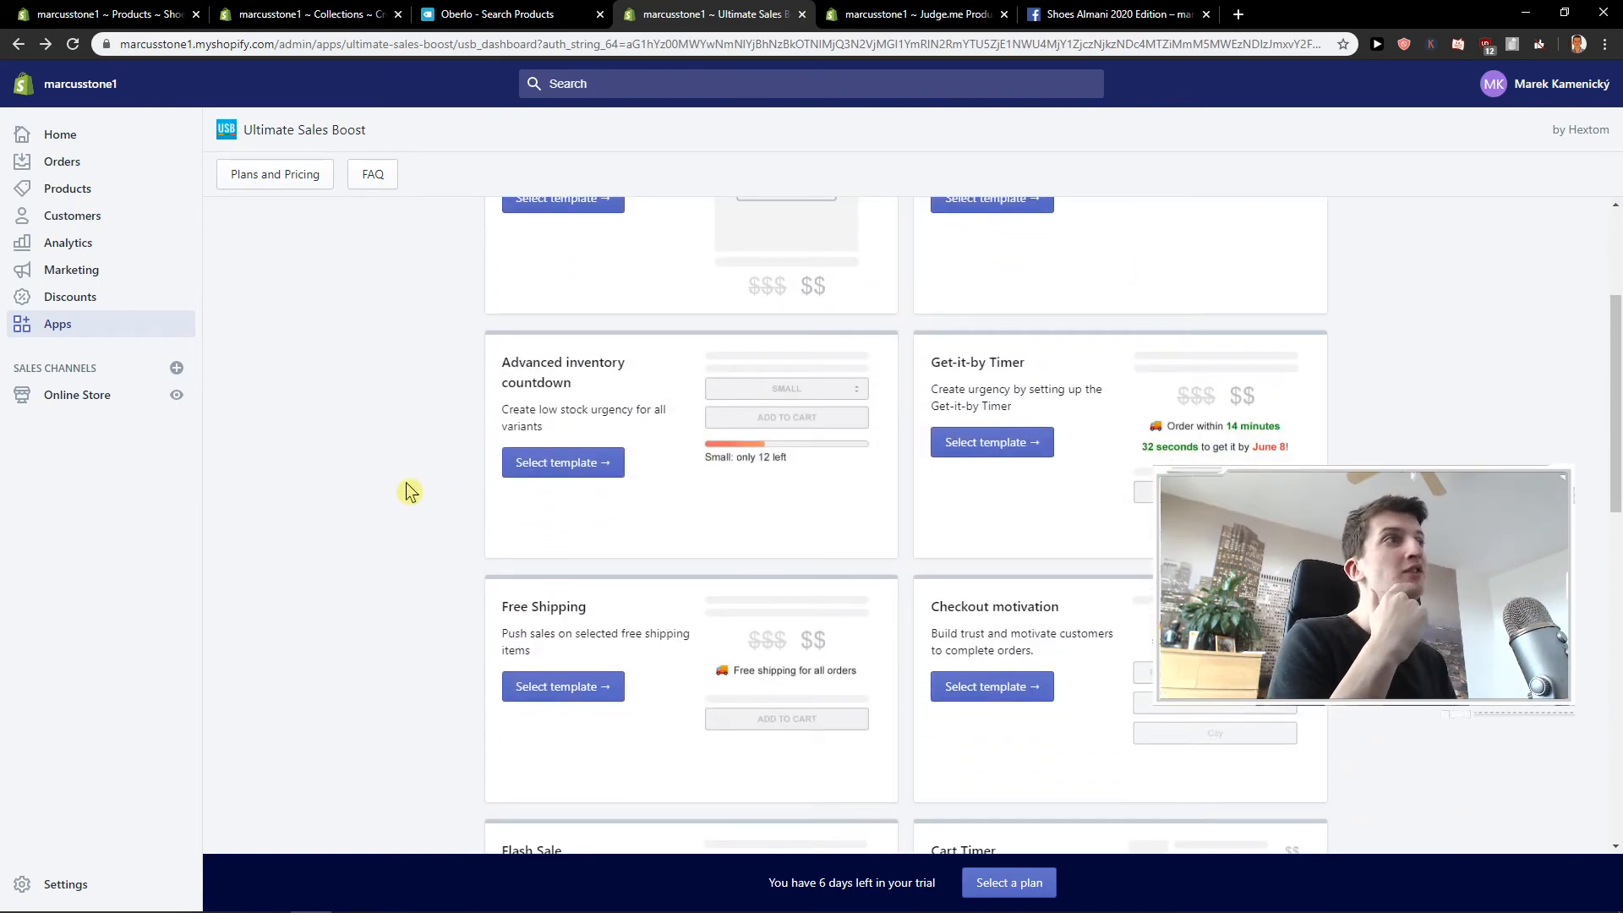
scroll(406, 491, down, 4)
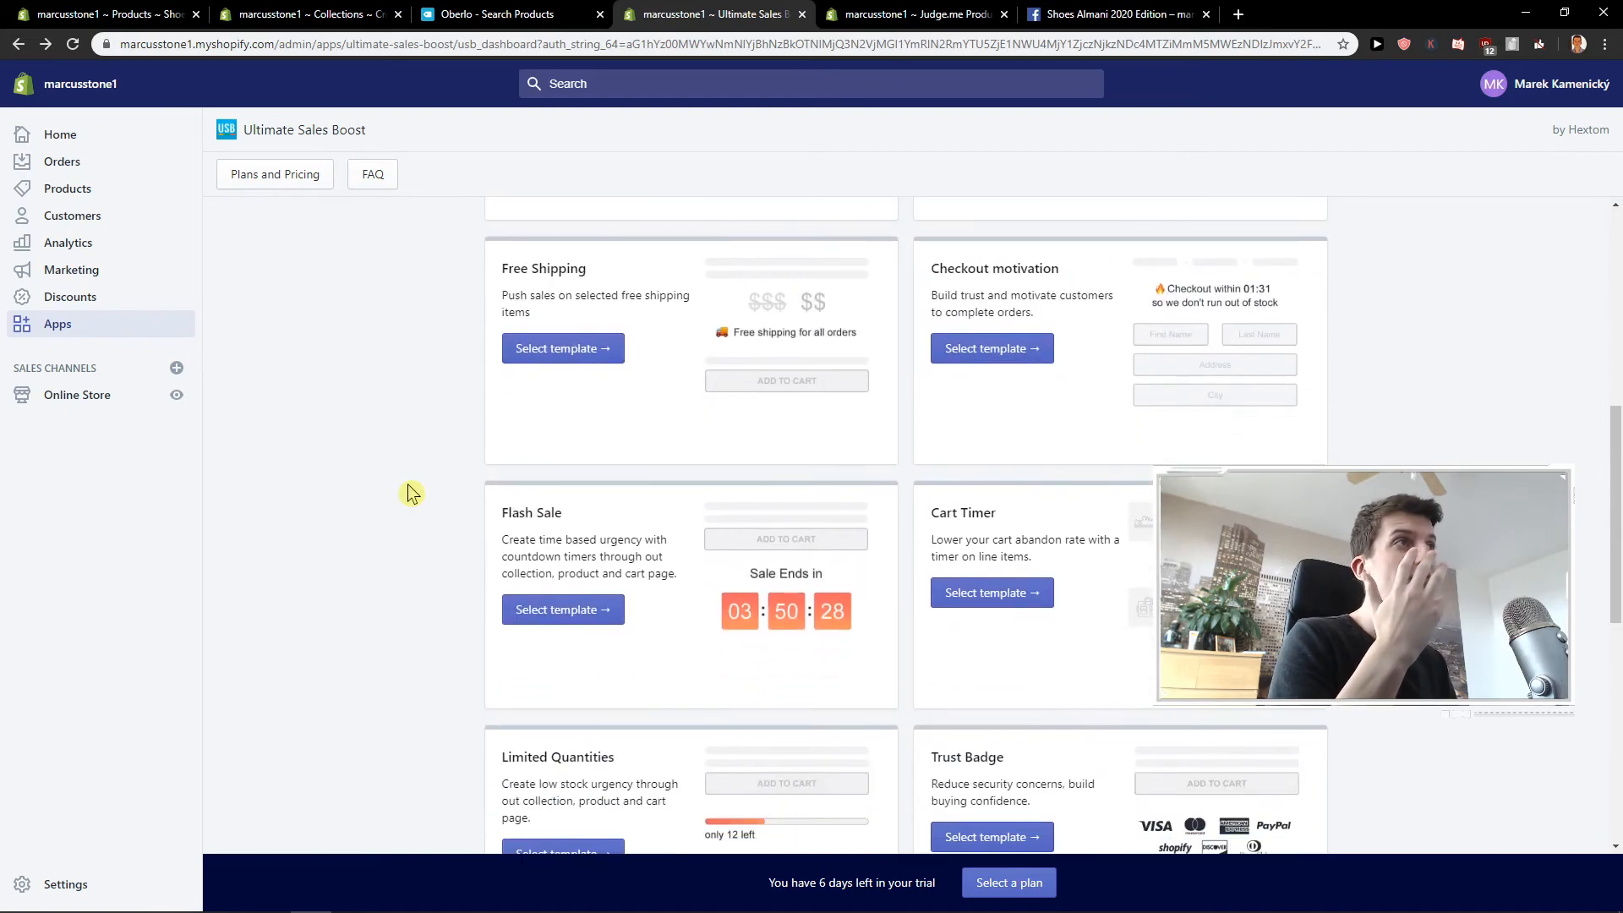
scroll(412, 493, down, 7)
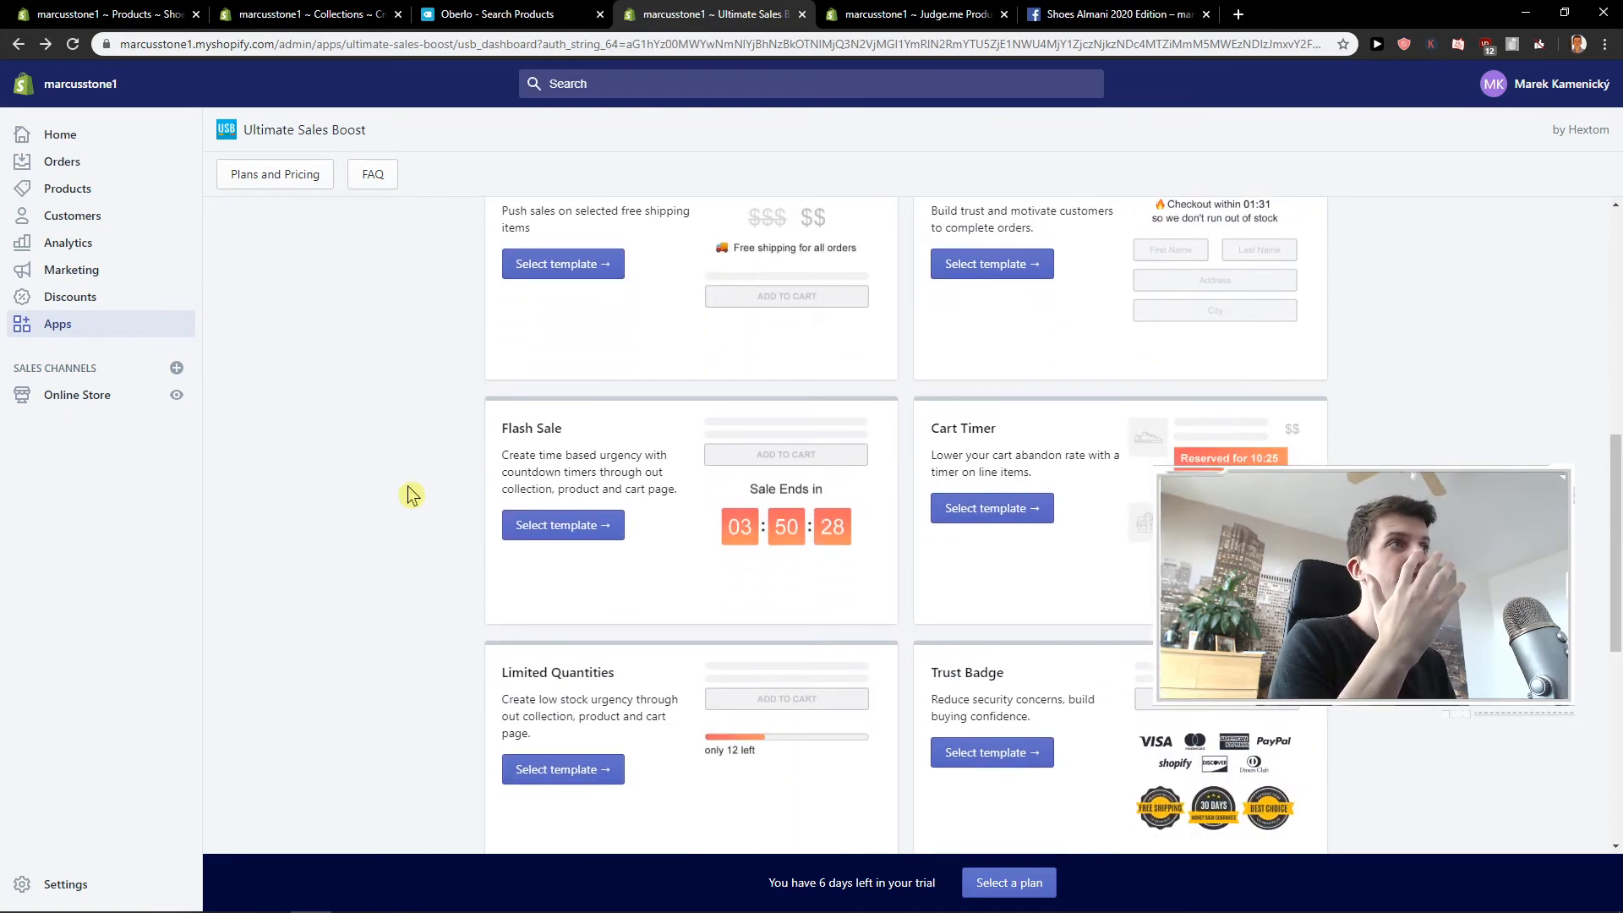
scroll(411, 494, up, 6)
scroll(409, 489, up, 2)
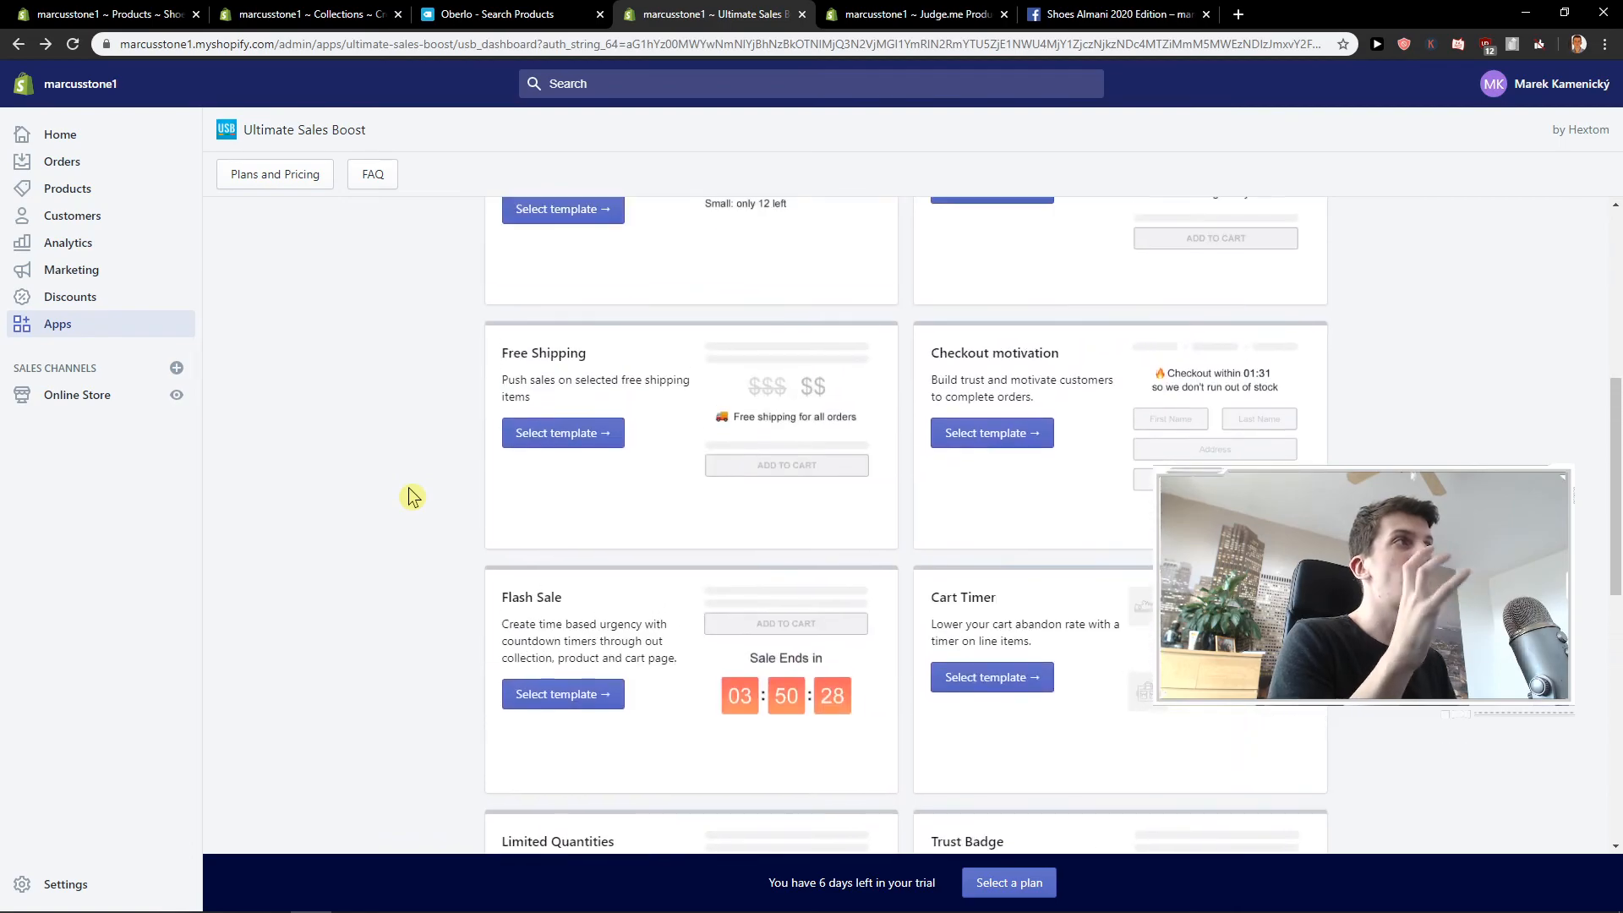
scroll(410, 493, up, 6)
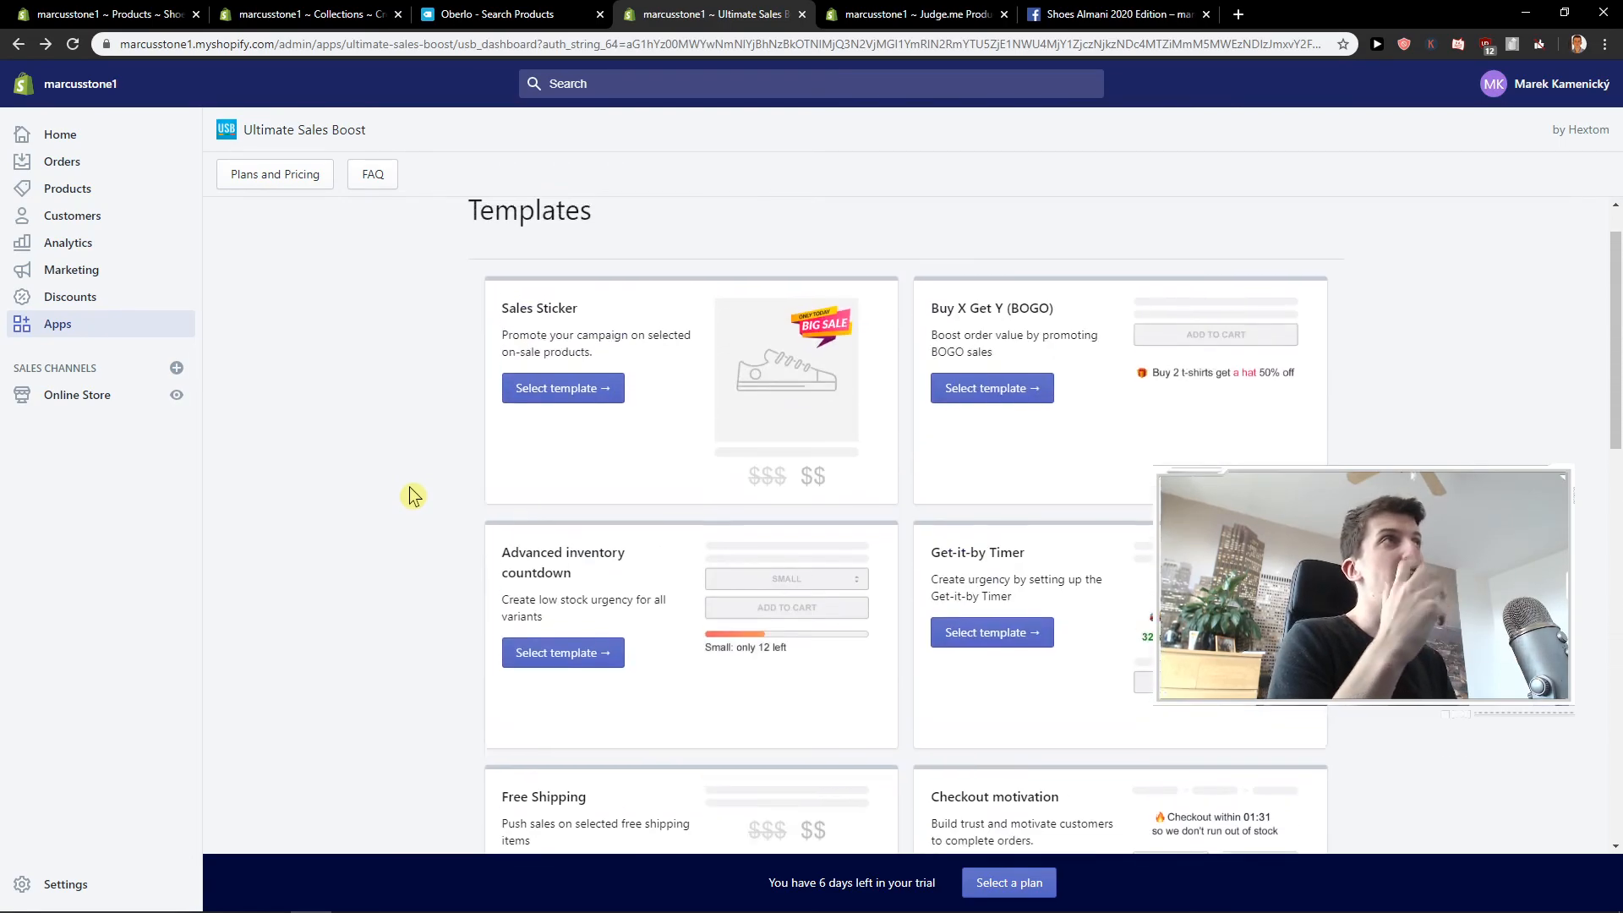
click(876, 13)
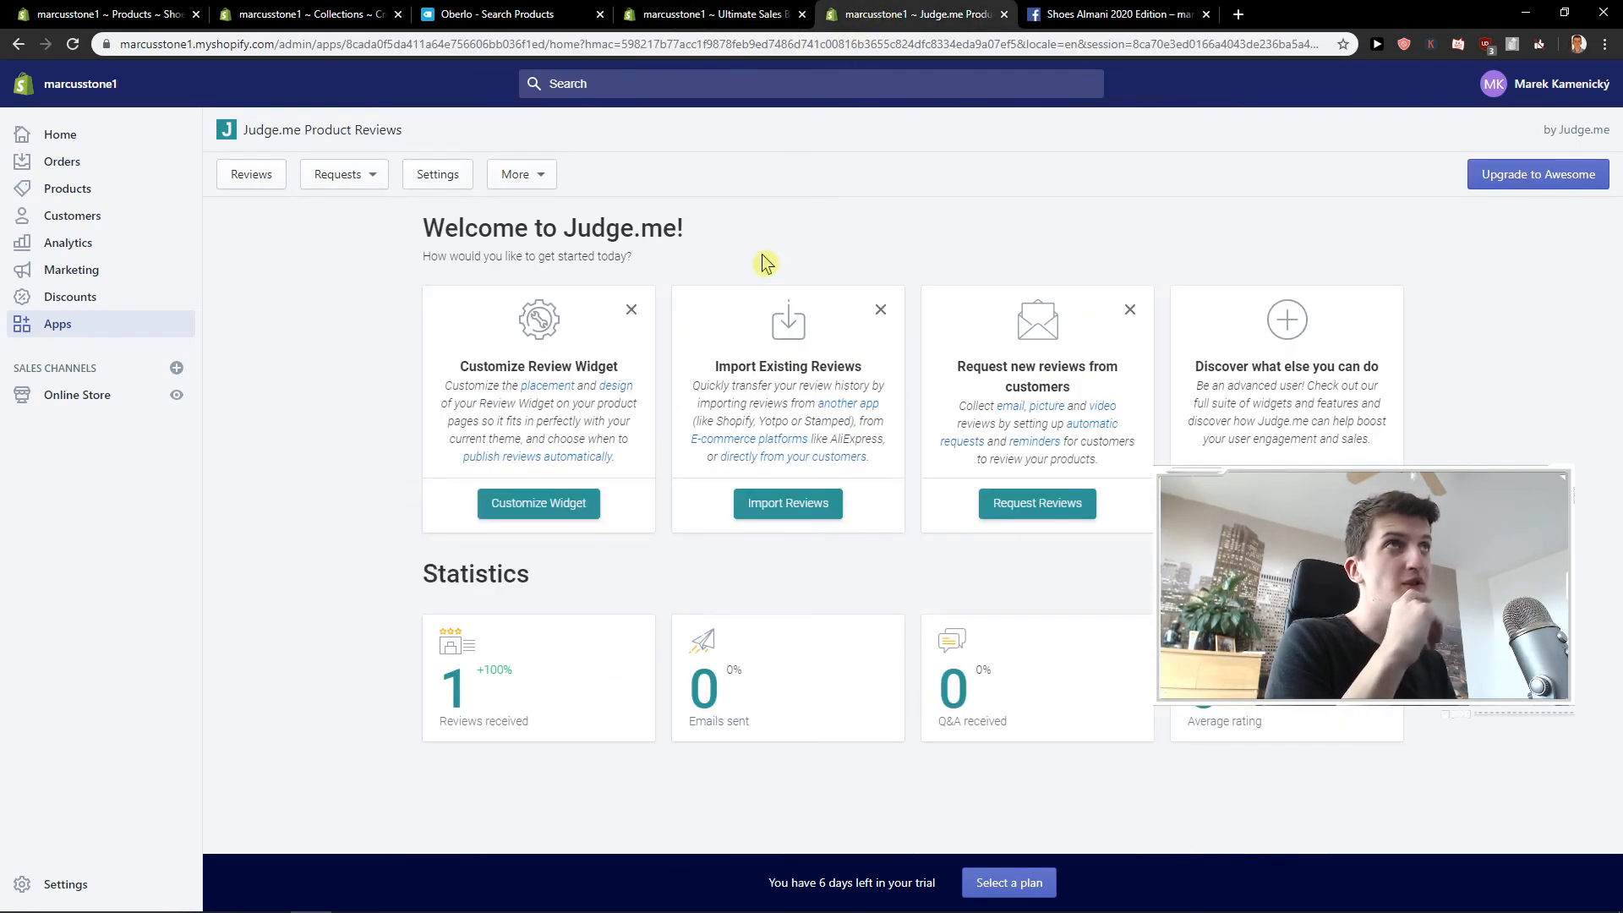
click(721, 15)
click(584, 13)
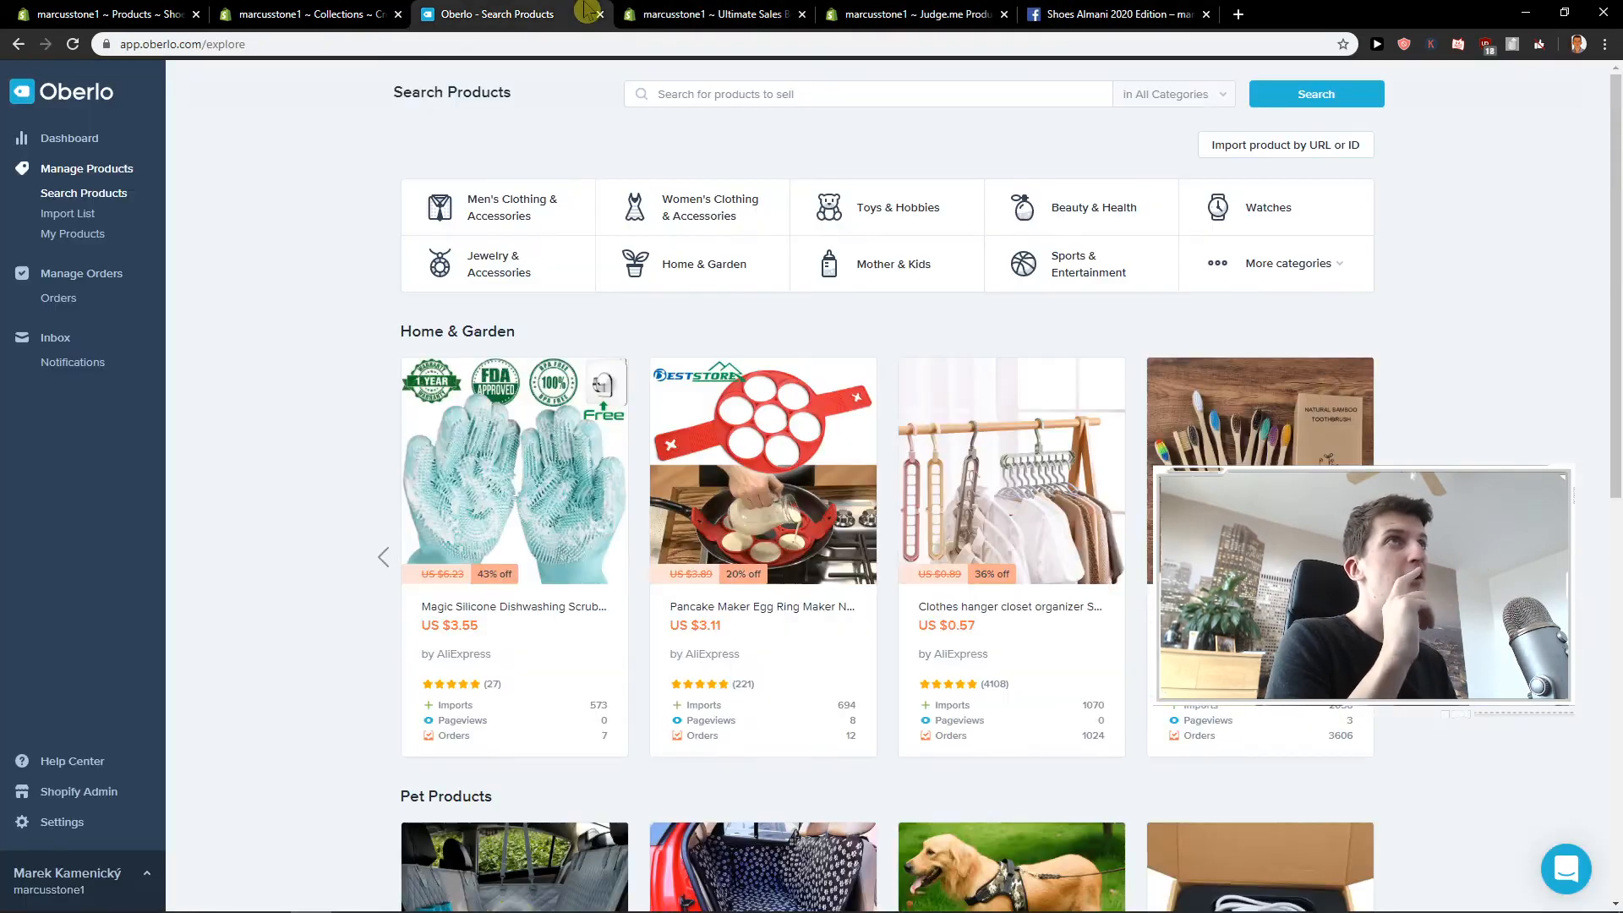
click(714, 14)
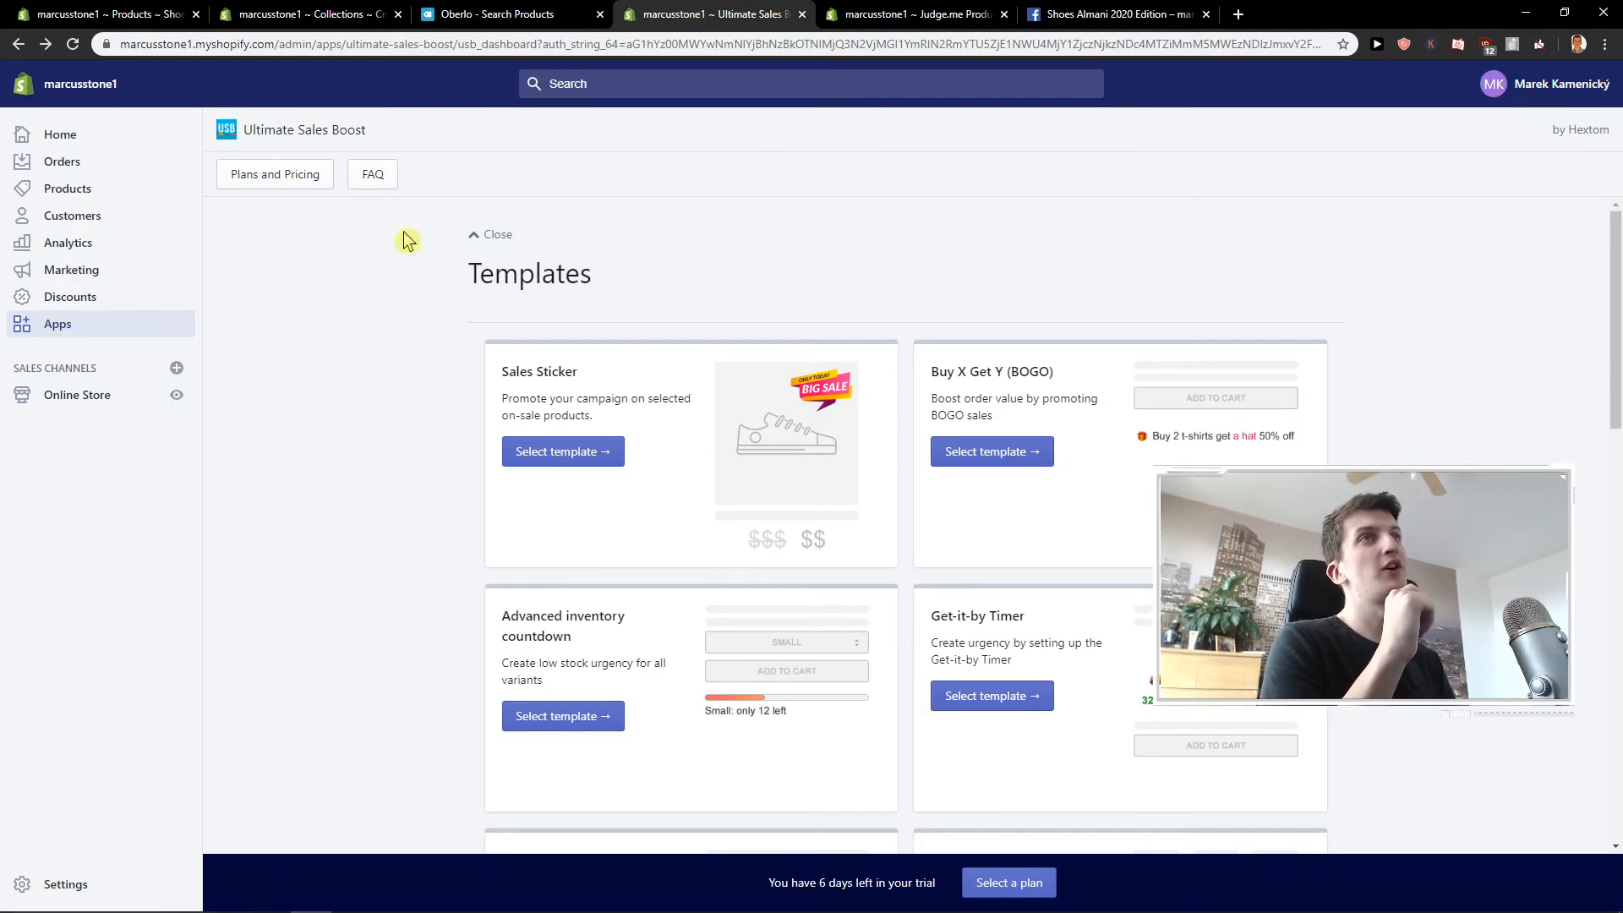